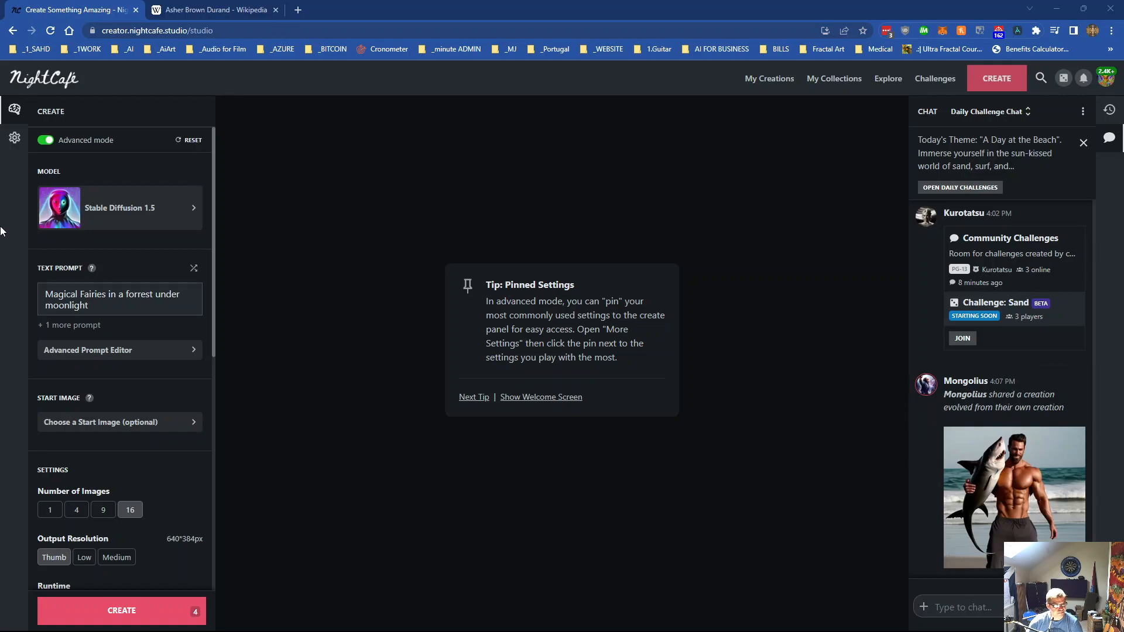
Switch the image generation model to SDXL BETA
left_click(125, 213)
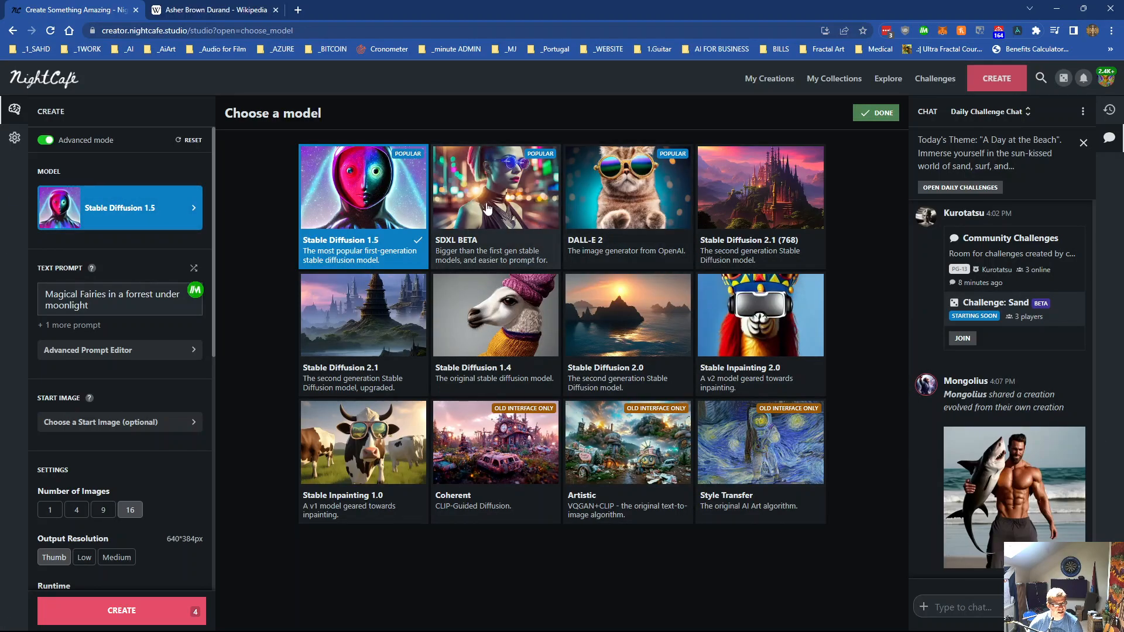
left_click(498, 234)
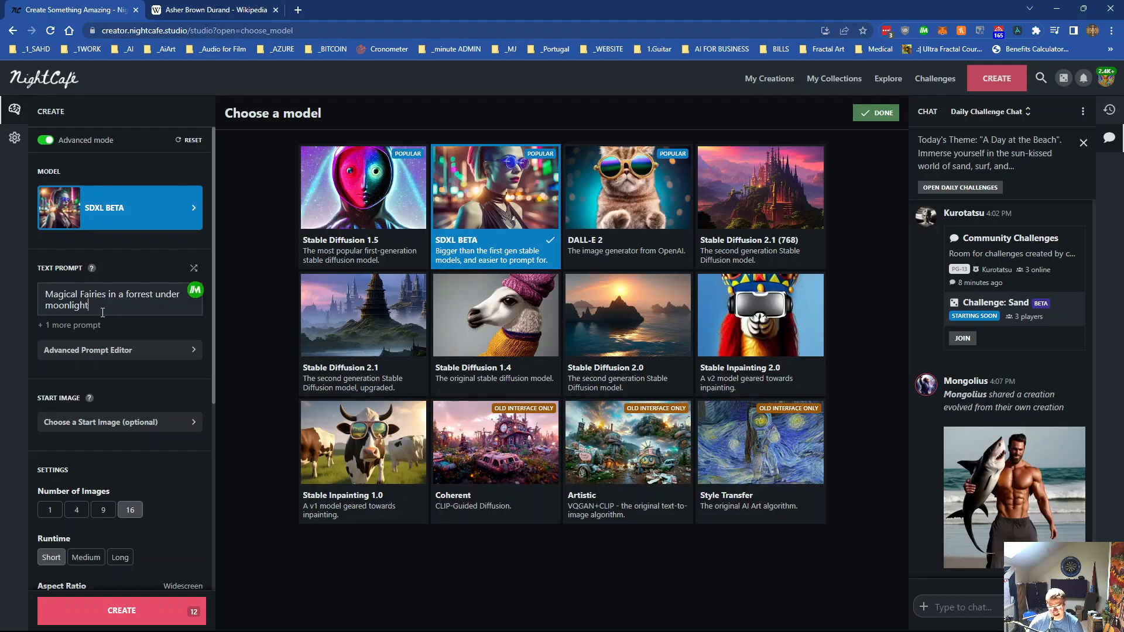
Switch to the browser page with the Asher Brown Durand article and load Google search there instead
left_click(211, 12)
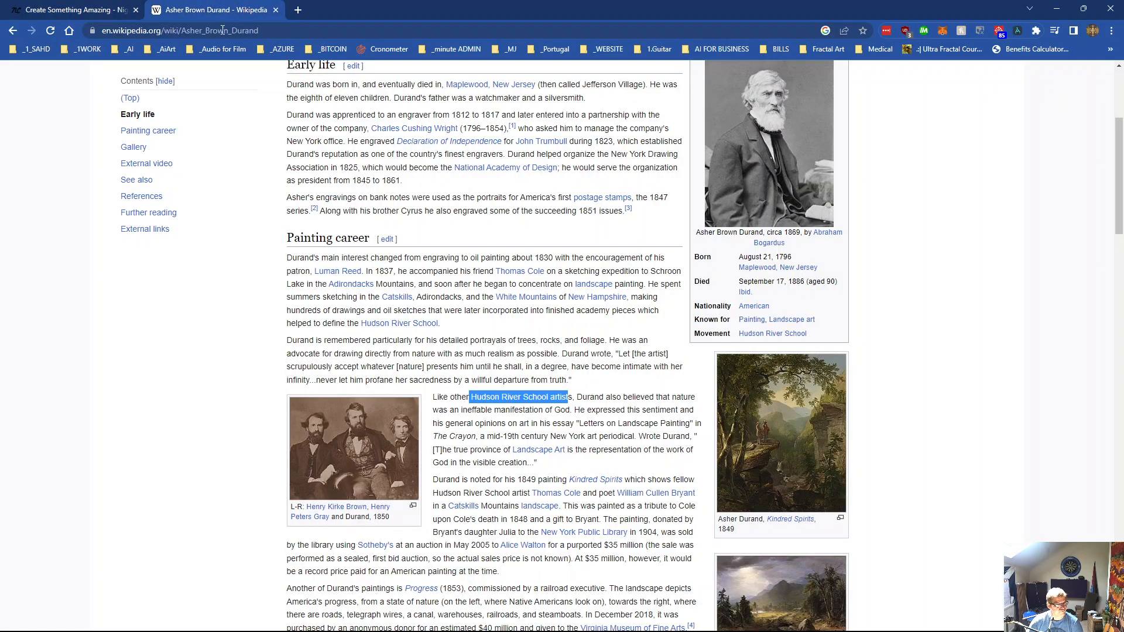
scroll(307, 205, "up", 4)
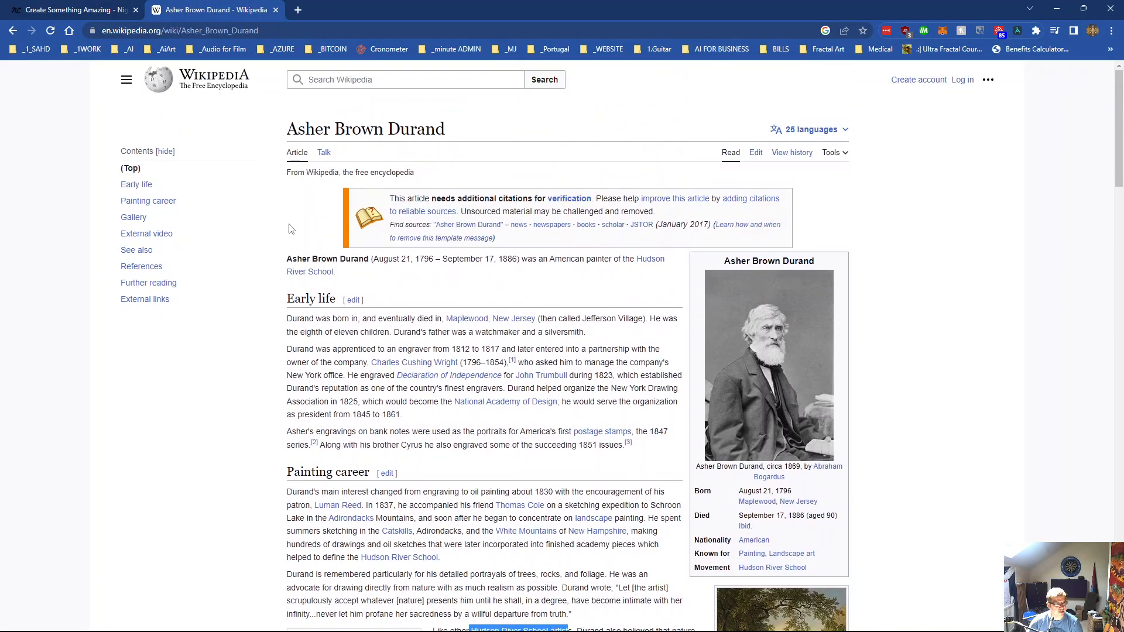
left_click(202, 33)
type("google")
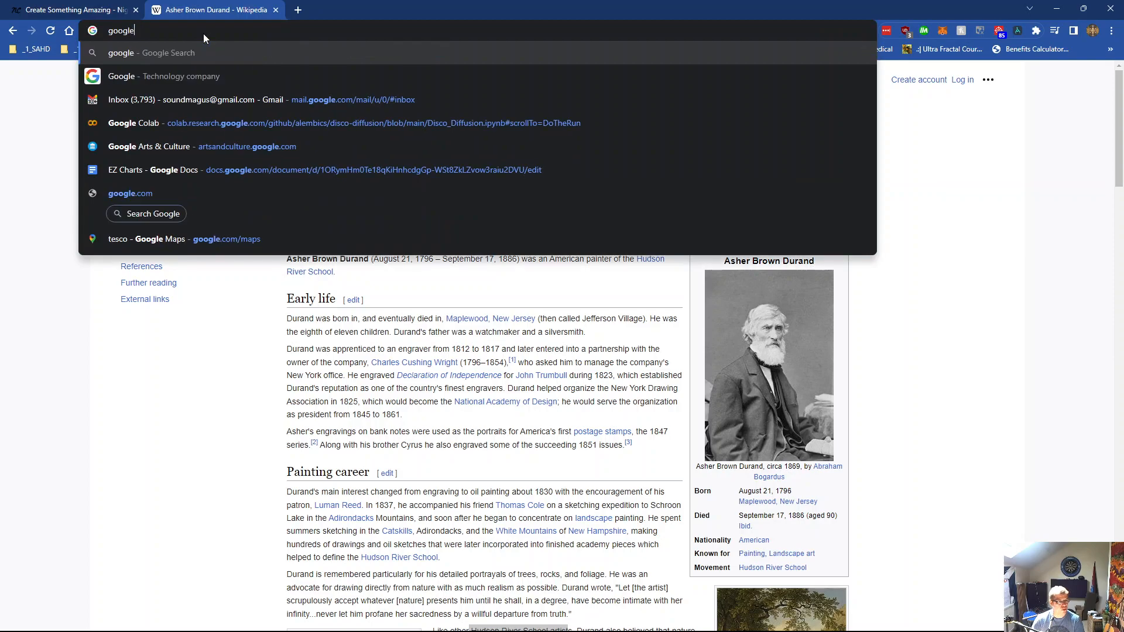
key("Return")
Search Google for Enki Bilal and open his Wikipedia article
left_click_drag(193, 91, 115, 100)
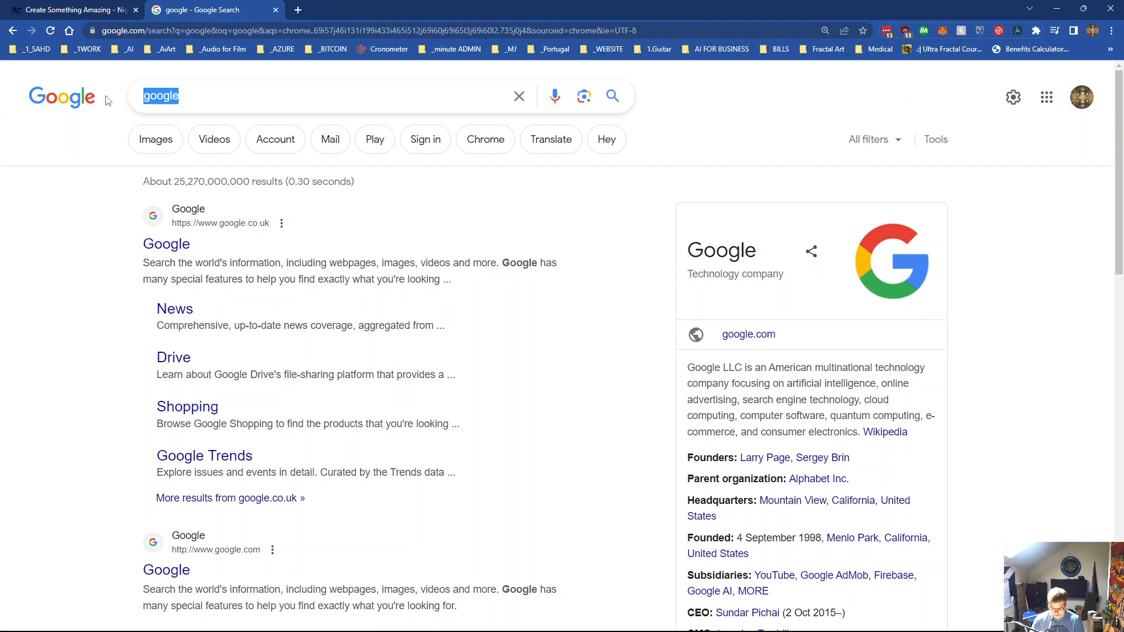
type("en ki")
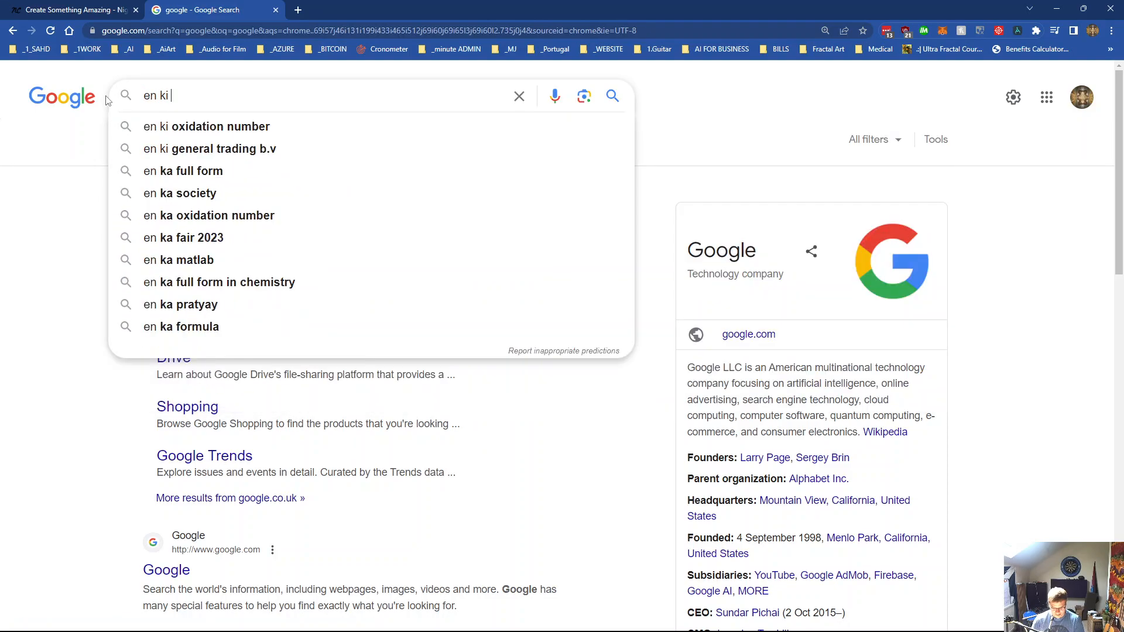
type(" bil")
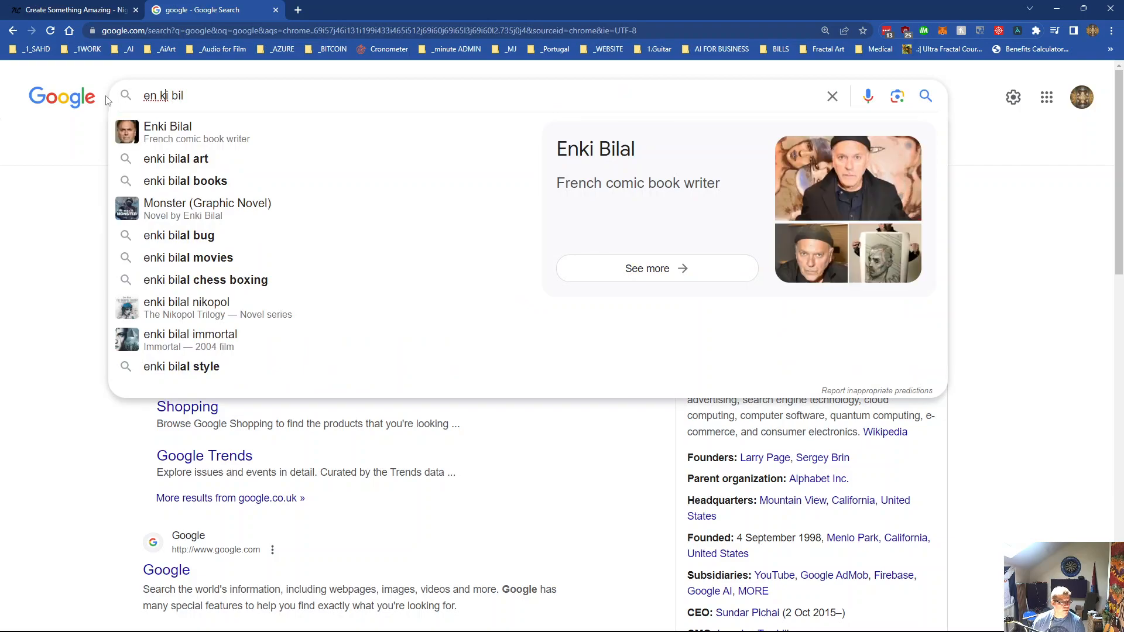
key("BackSpace")
left_click(164, 136)
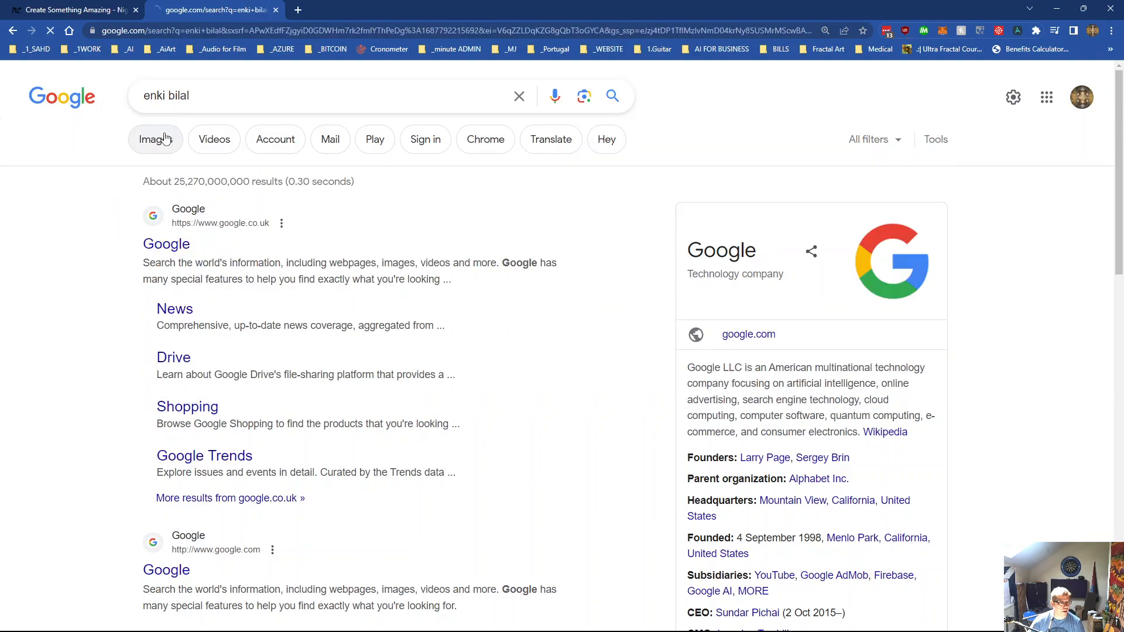
scroll(261, 358, "down", 5)
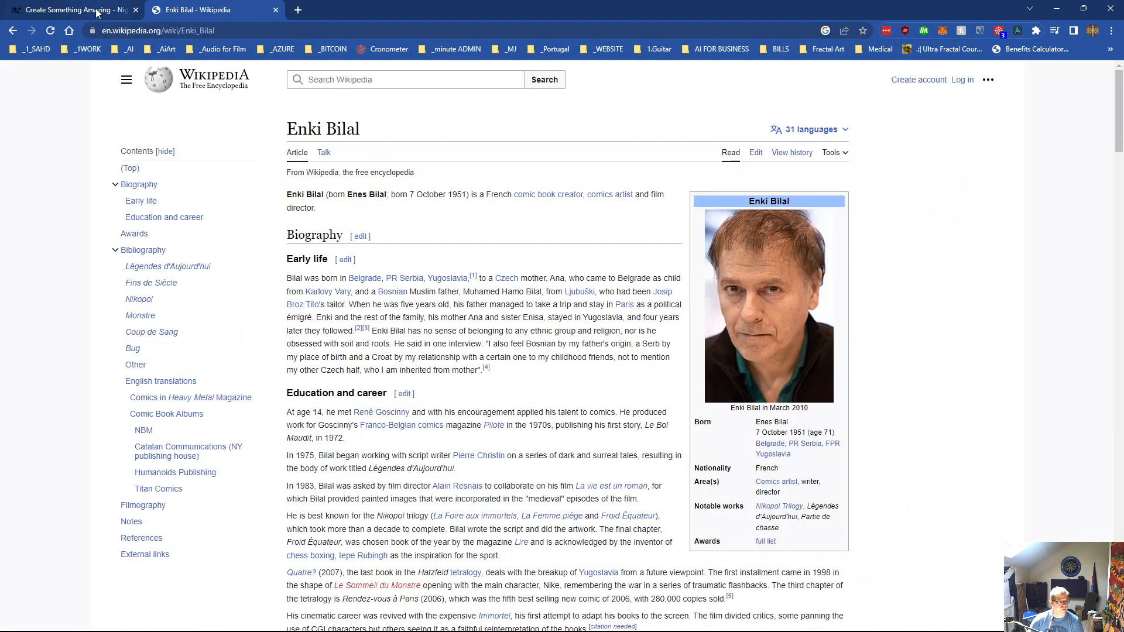
Return to NightCafe and insert "art in the style of Enki Bilal," at the start of the Magical Fairies text prompt
left_click(93, 11)
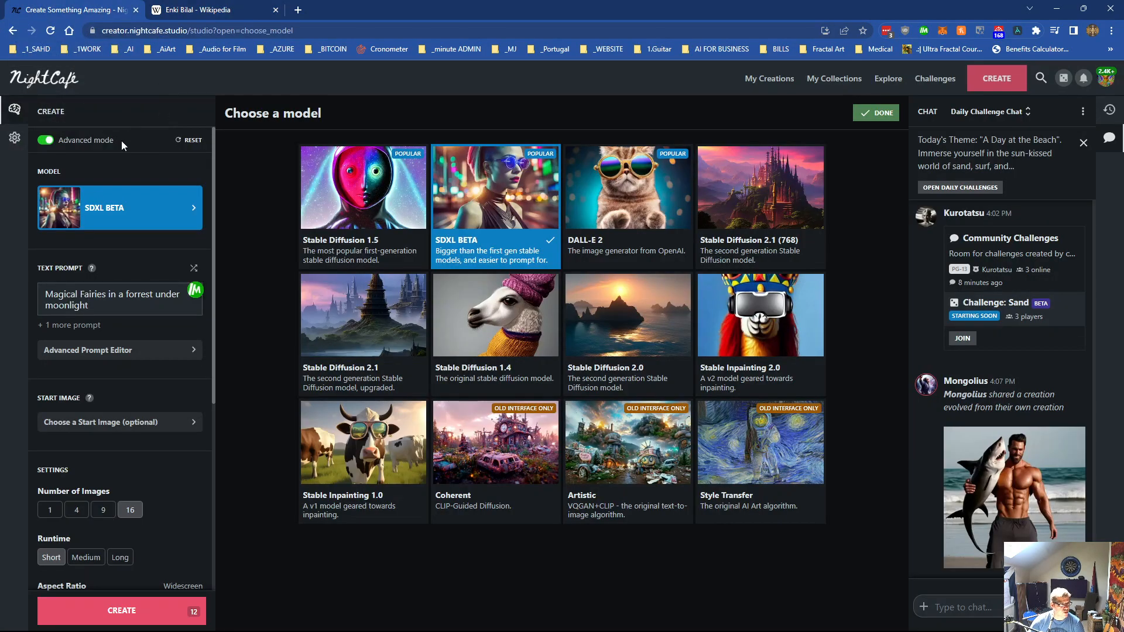
left_click(48, 294)
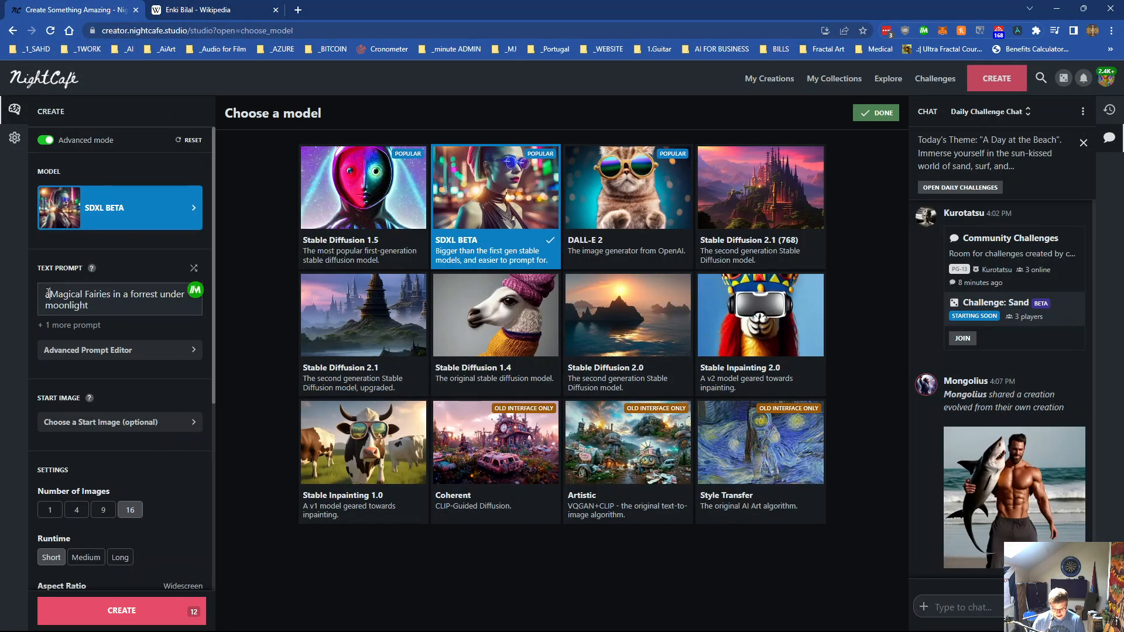
type("art ")
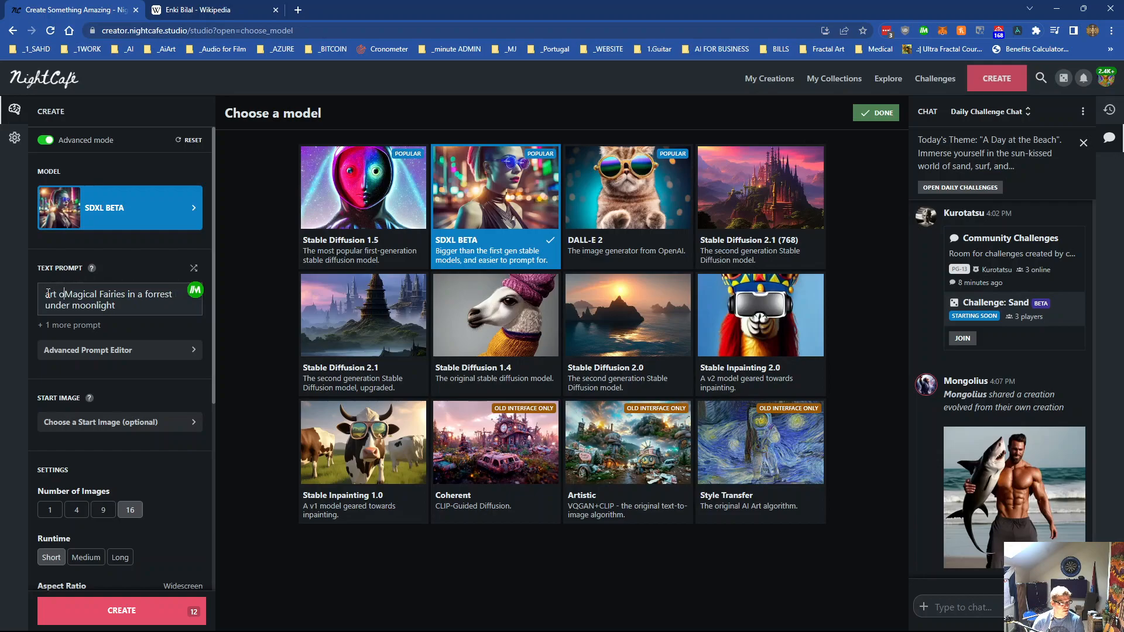
type("in the style of ")
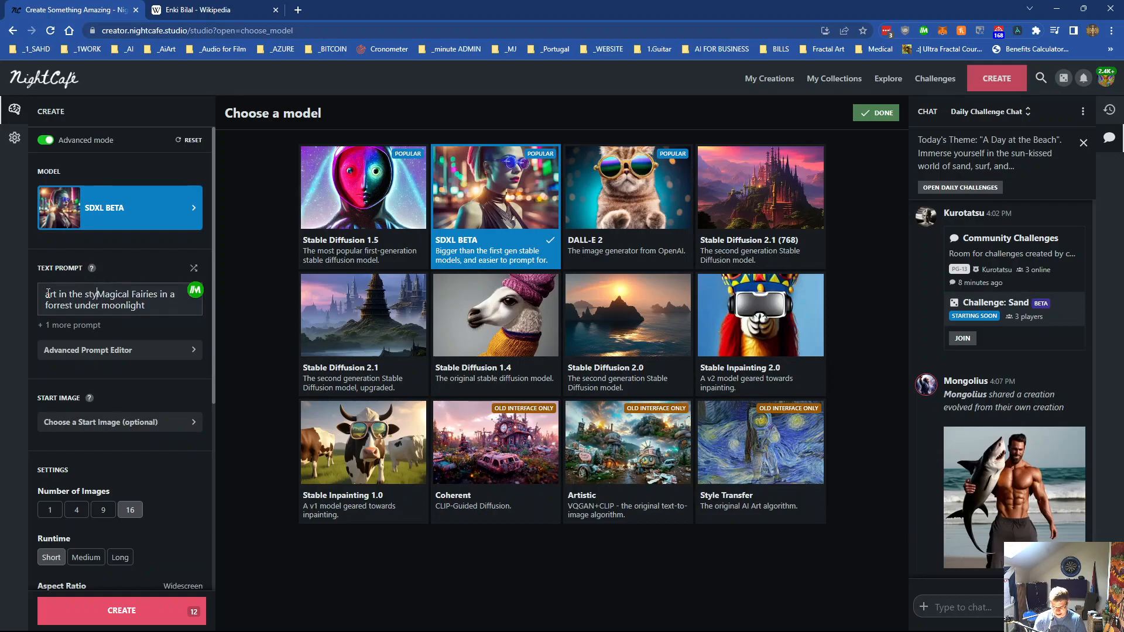
type("Enki Bila")
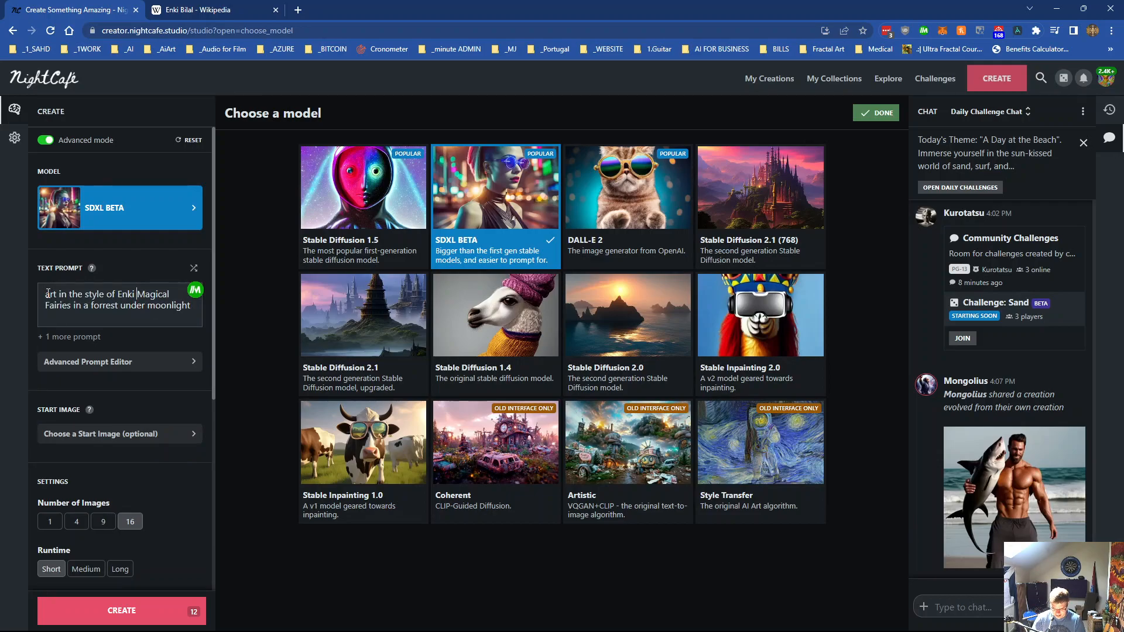
type("l,")
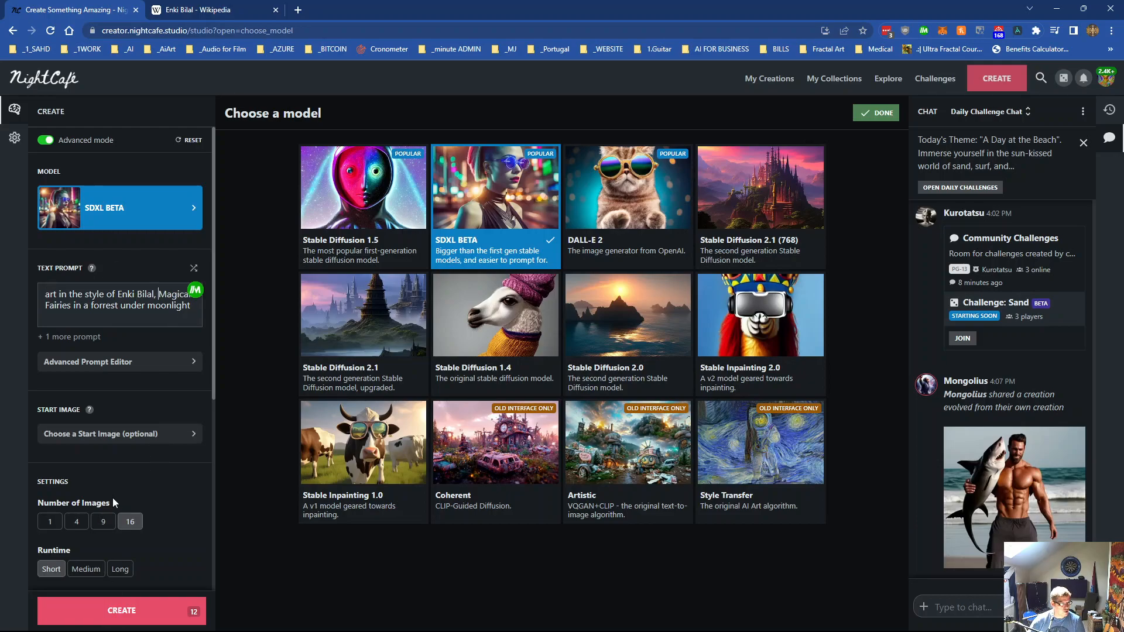
Generate the creation of 16 images and approve spending the 12 credits
scroll(112, 495, "down", 5)
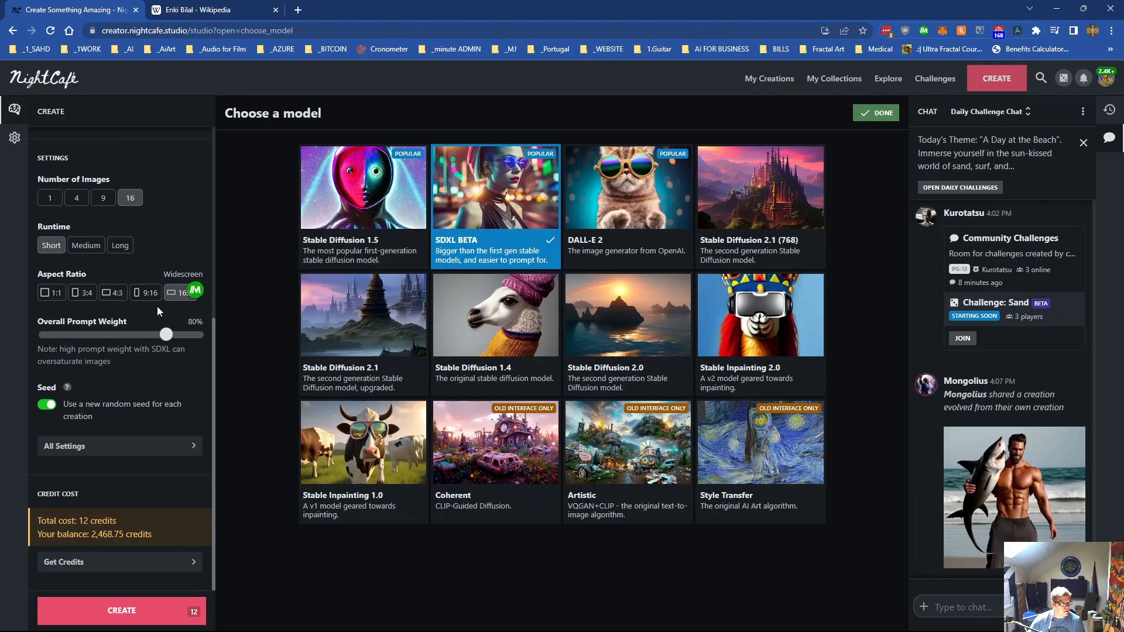
left_click(122, 610)
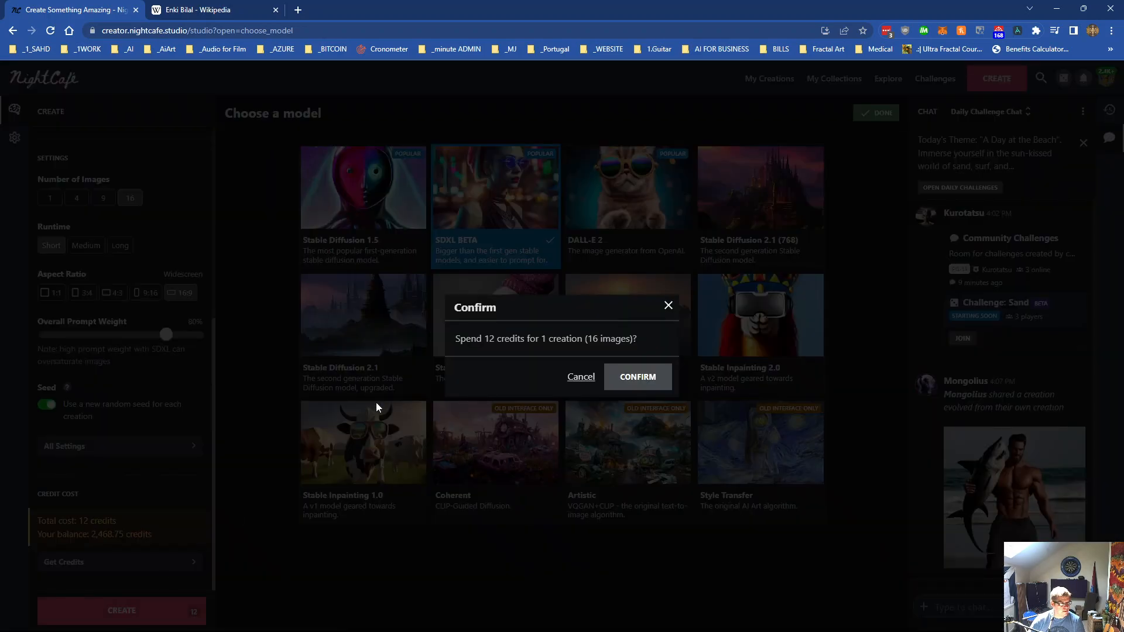
left_click(649, 375)
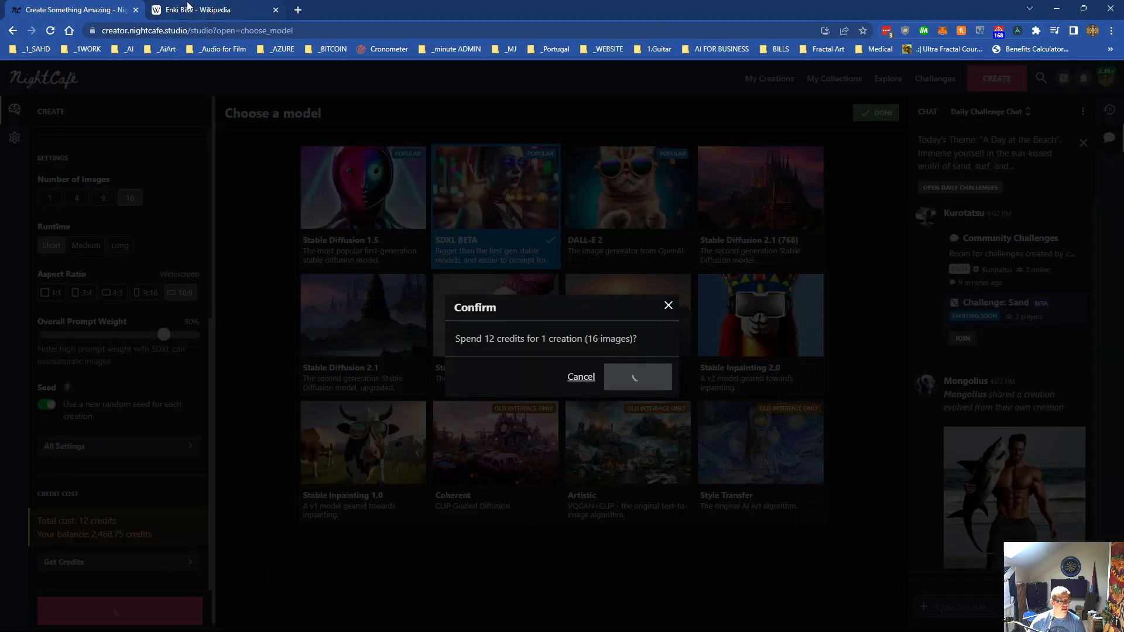
Read the career section of the Enki Bilal Wikipedia article, highlighting "dark and surreal tales" and "medieval"
key("ctrl+Tab")
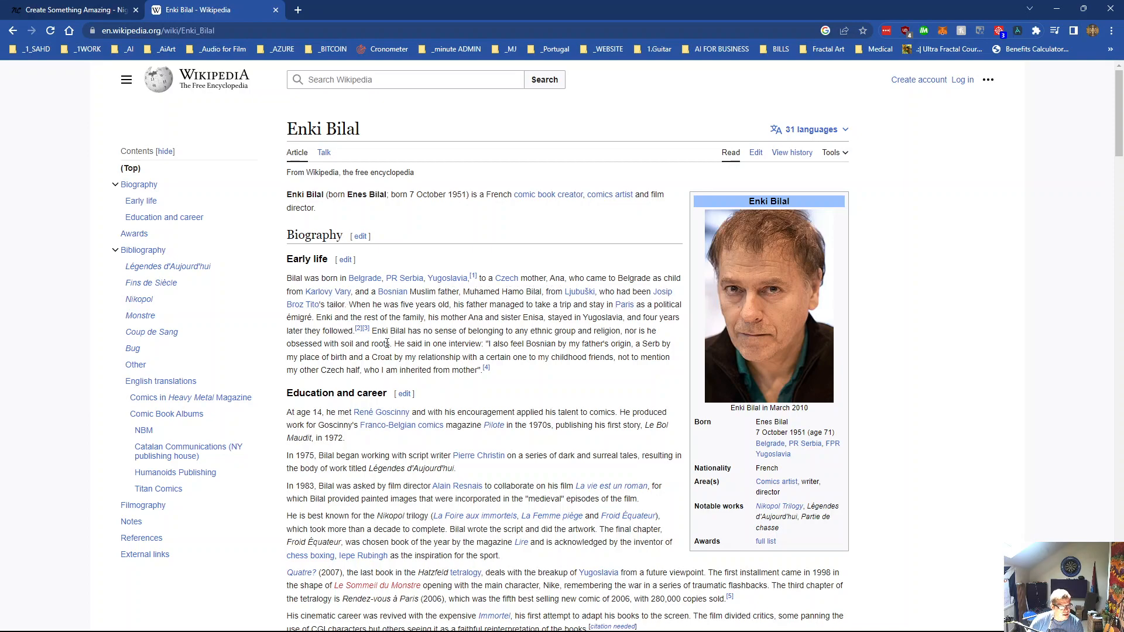
scroll(398, 400, "down", 3)
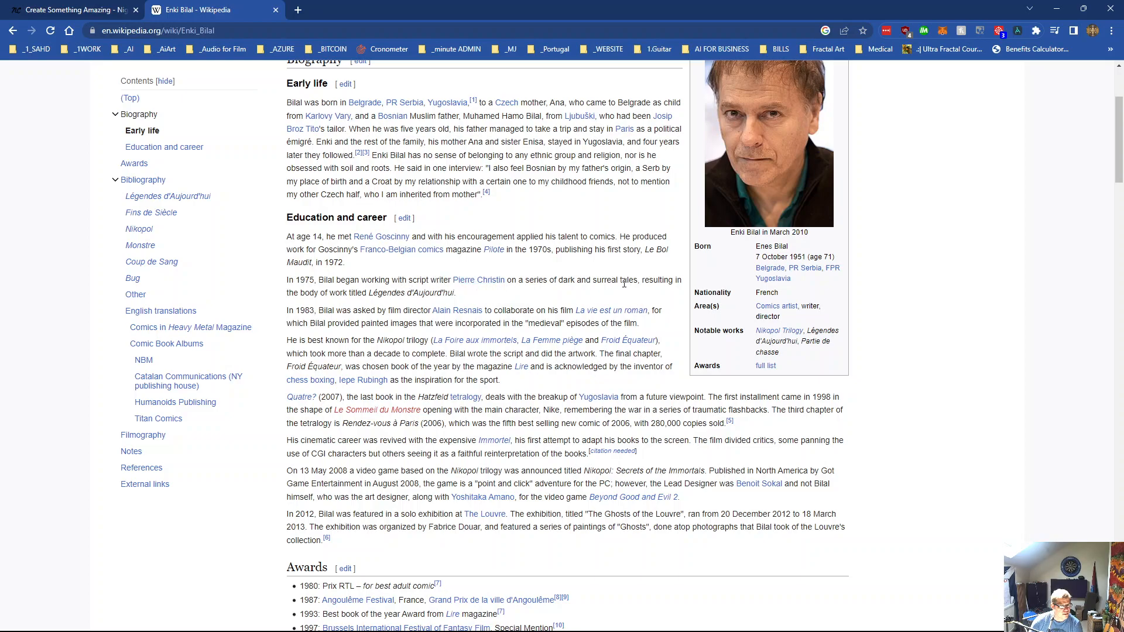
left_click_drag(554, 281, 648, 282)
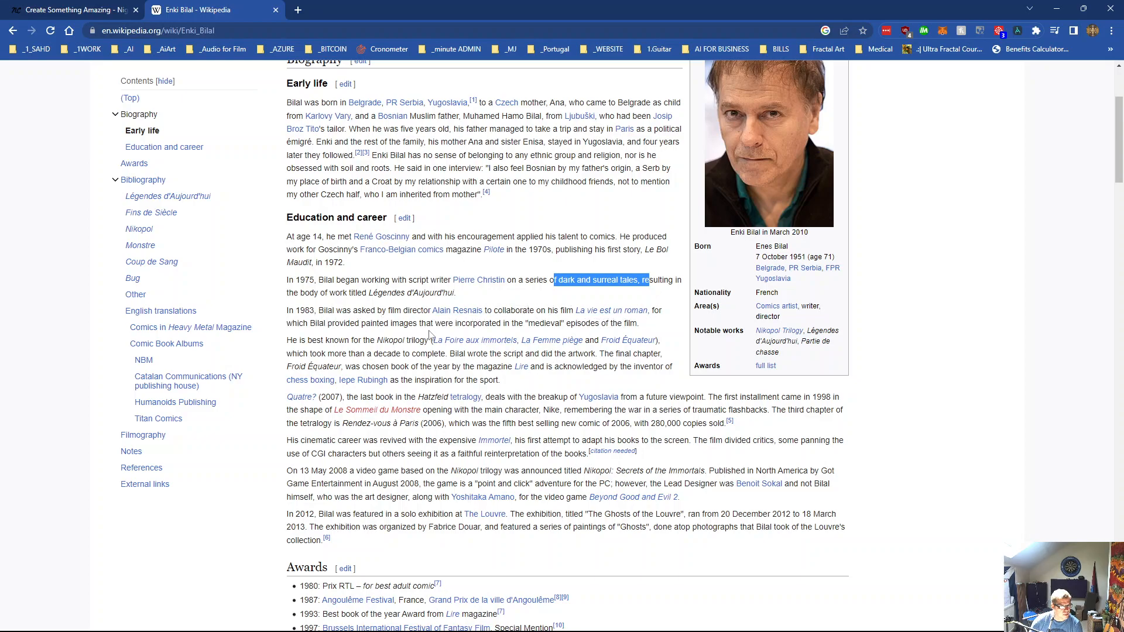
double_click(544, 323)
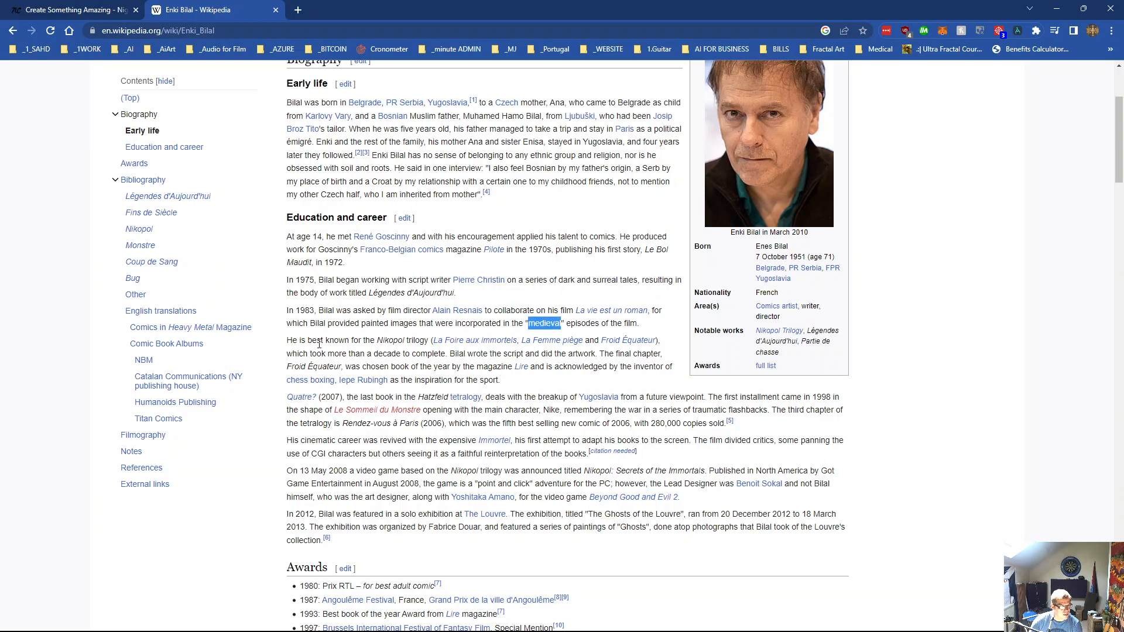
Search Google for "Nikopol trilogy" from the Enki Bilal article and show the image results
left_click_drag(376, 341, 415, 344)
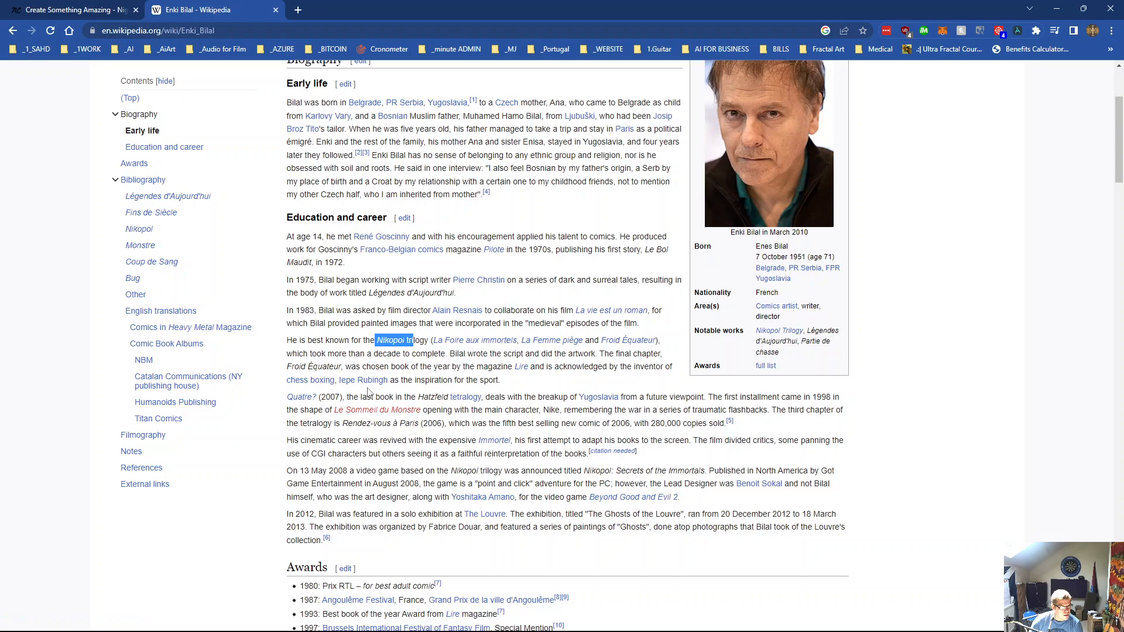
left_click(424, 341)
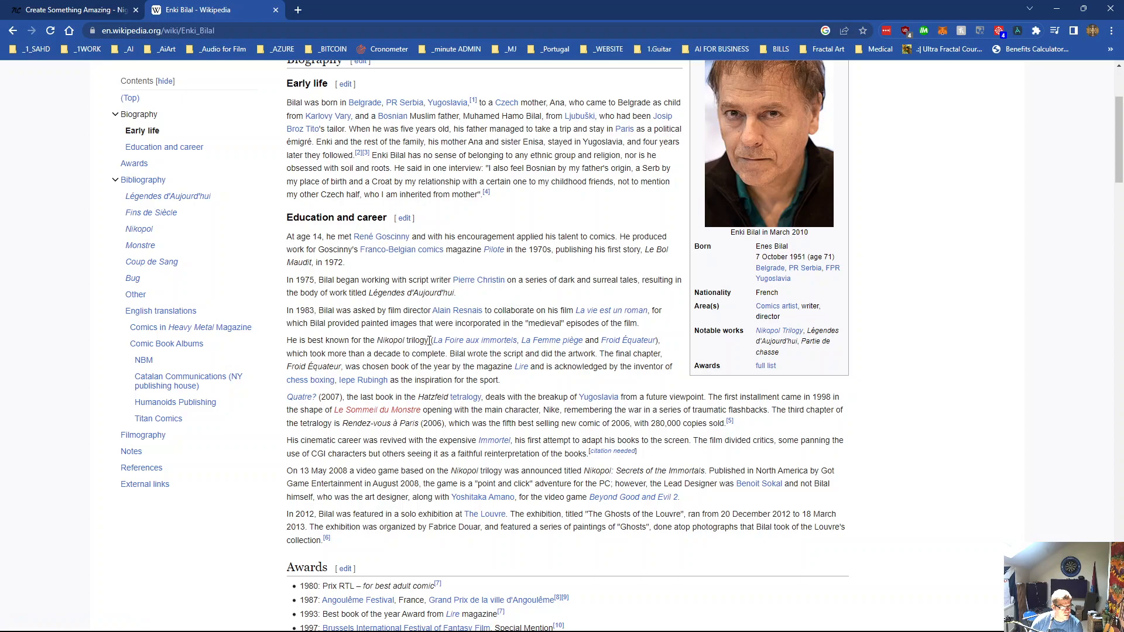
left_click_drag(428, 341, 376, 341)
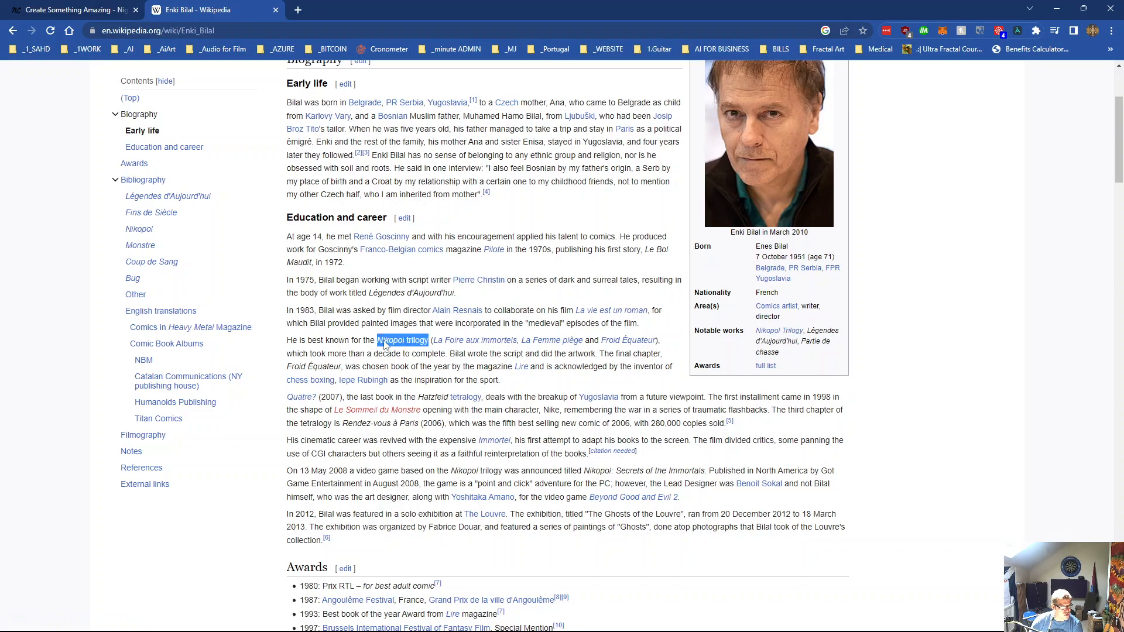
right_click(380, 341)
left_click(420, 378)
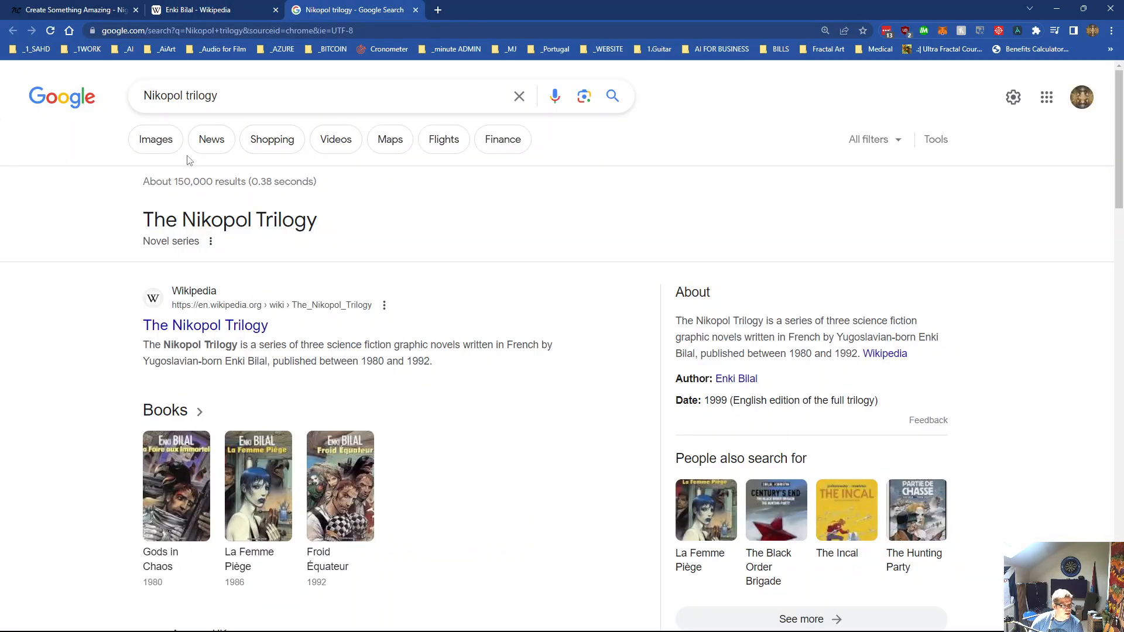
left_click(153, 141)
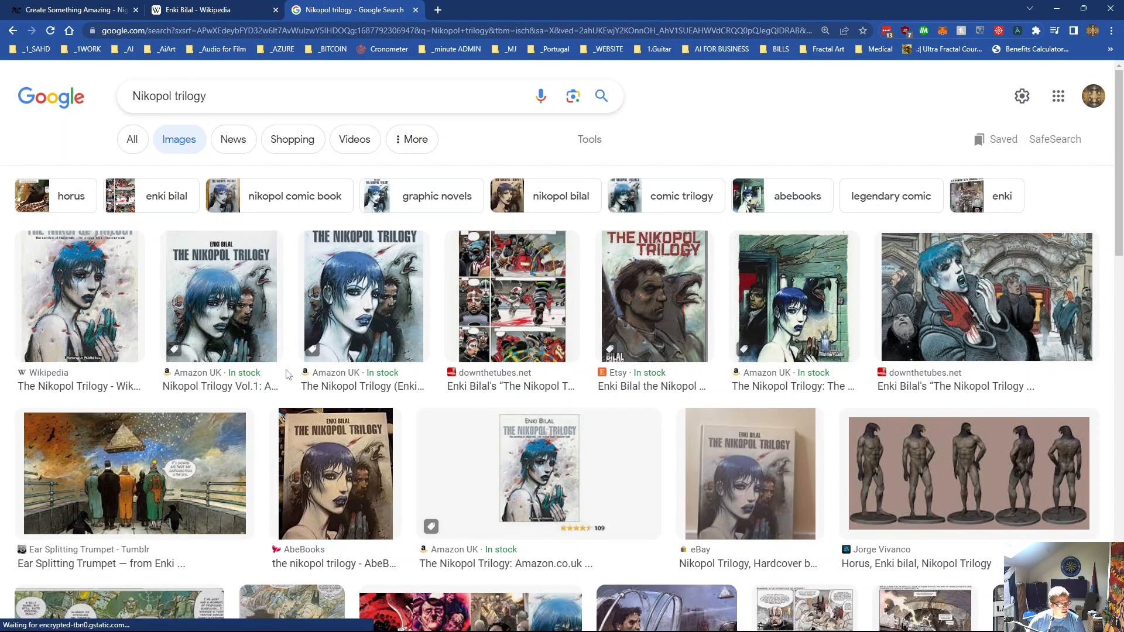
Go back to NightCafe and view the first five generated fairy images individually
left_click(223, 9)
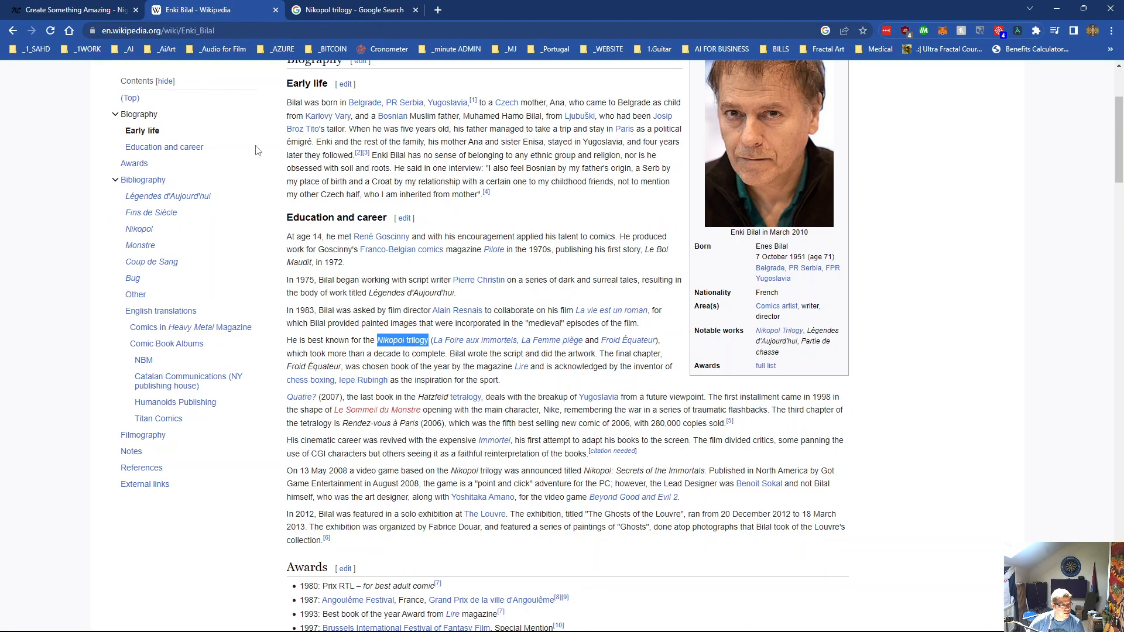
left_click(70, 9)
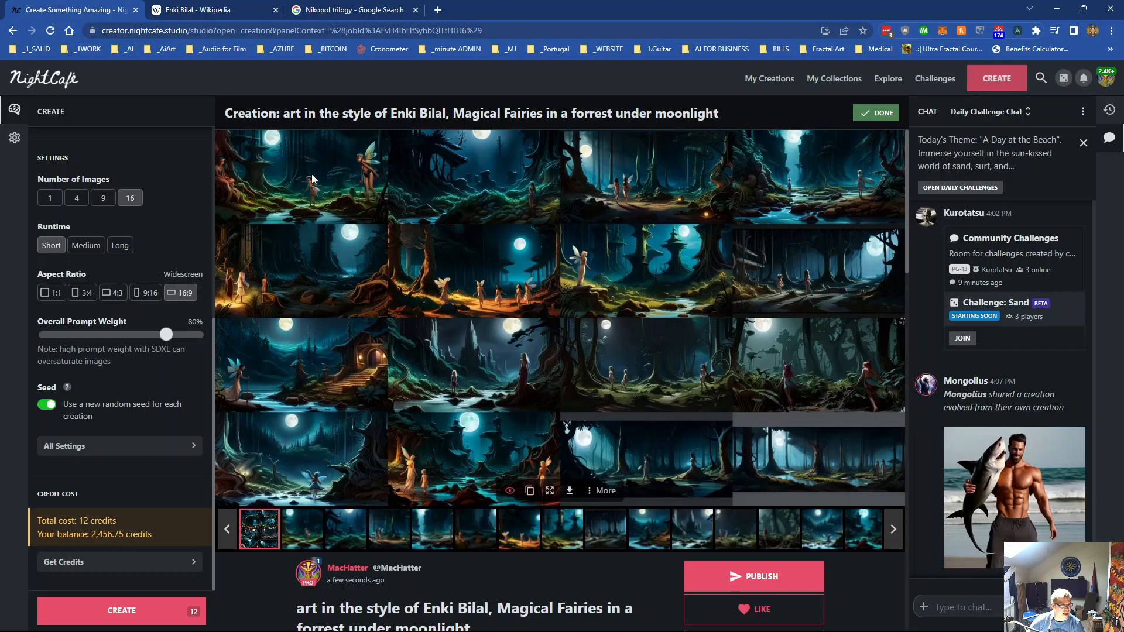
left_click(309, 530)
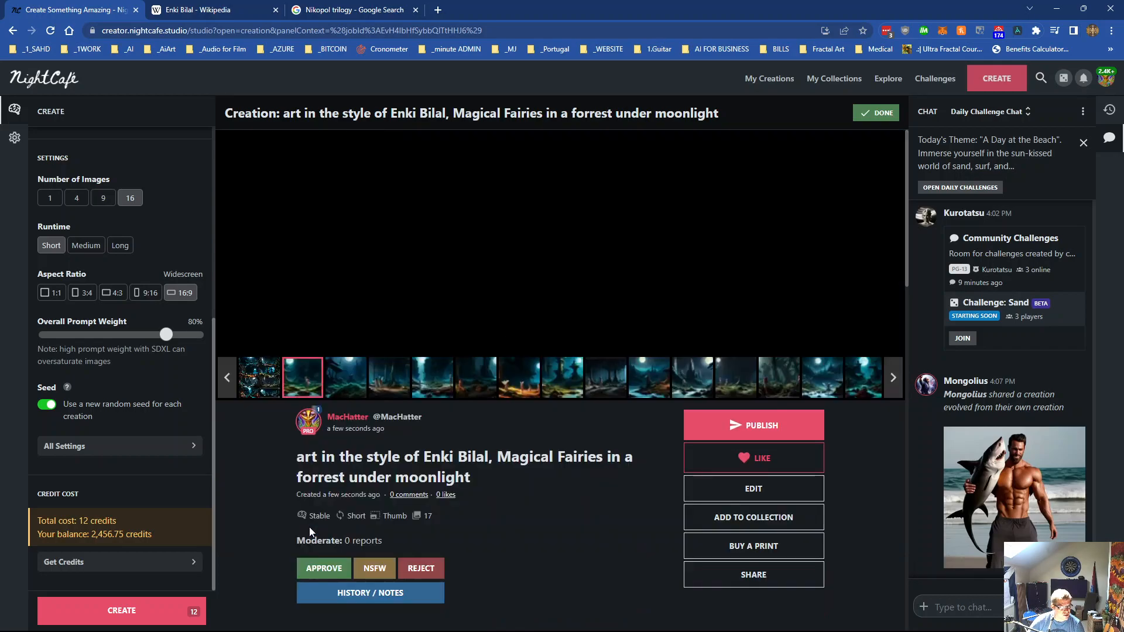
left_click(362, 383)
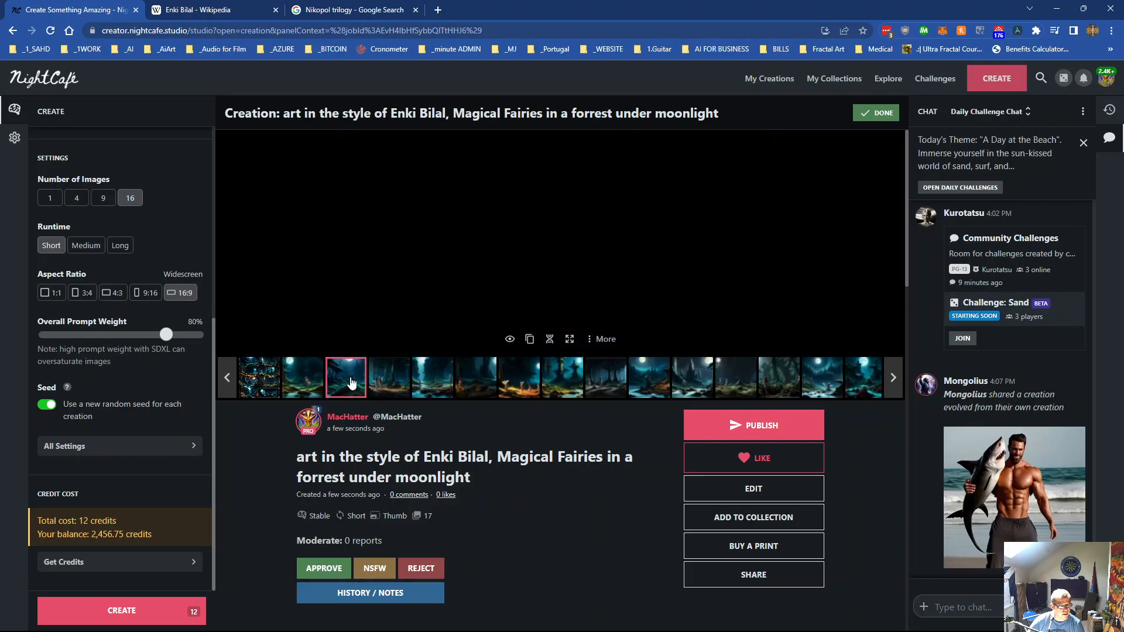
left_click(386, 381)
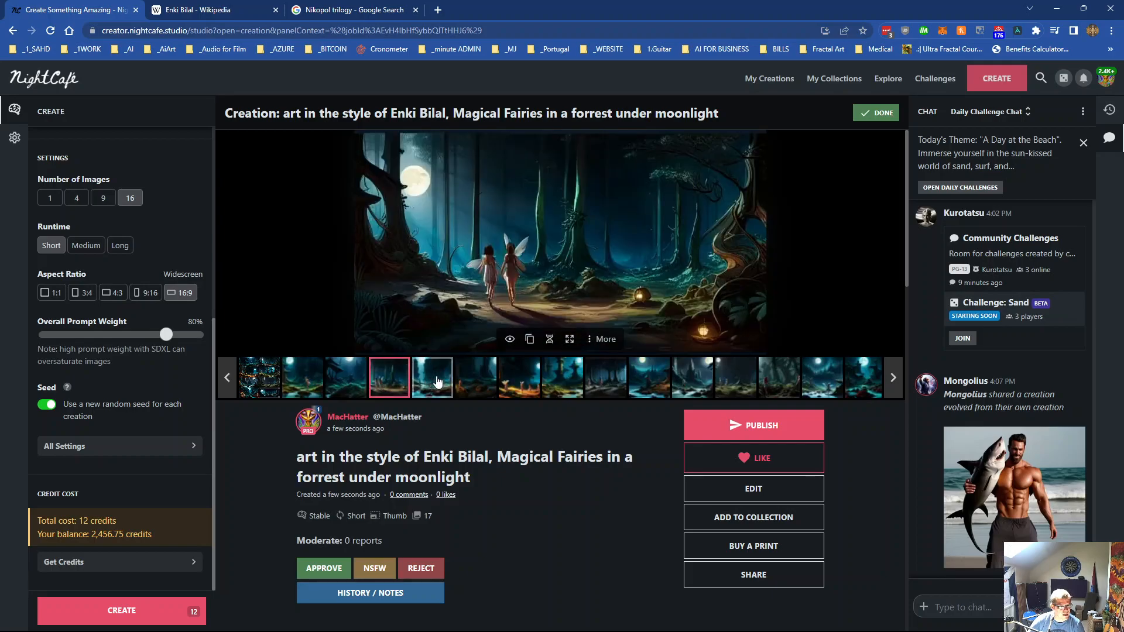
left_click(438, 381)
left_click(475, 384)
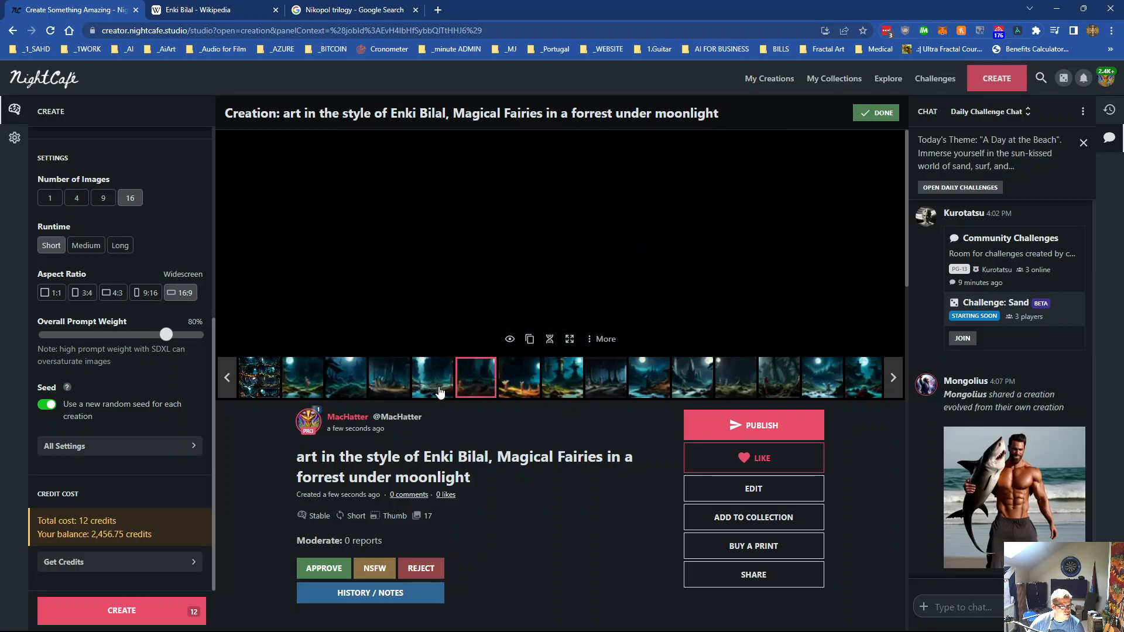
scroll(99, 304, "up", 5)
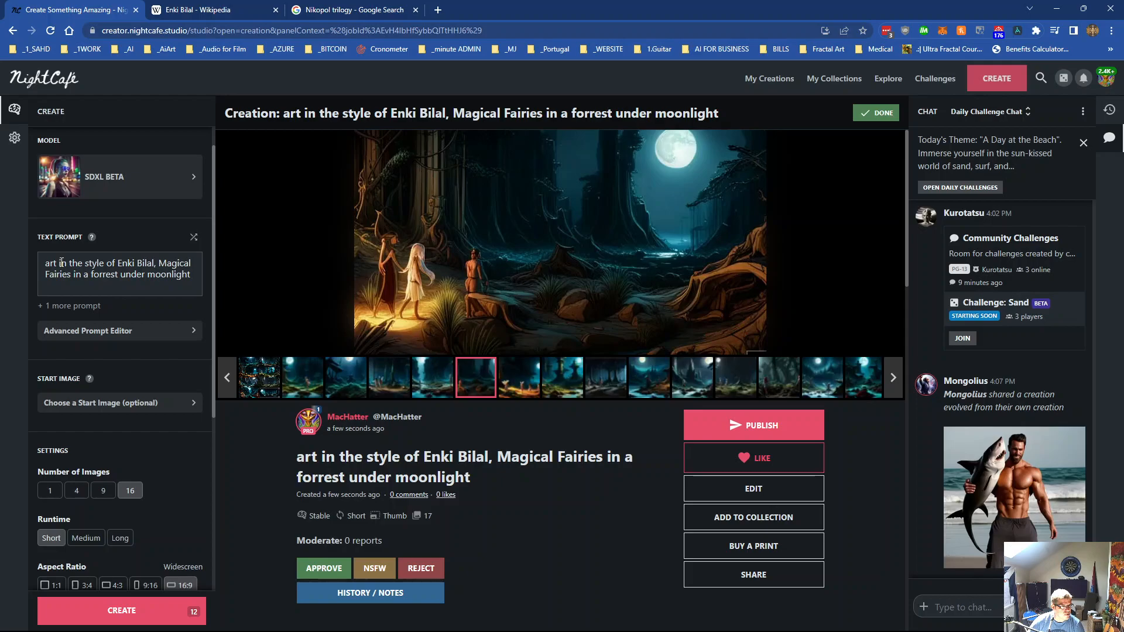
Reword the start of the text prompt to "art by Enki Bilal" and generate 16 images, approving the 12 credits
left_click_drag(61, 262, 114, 261)
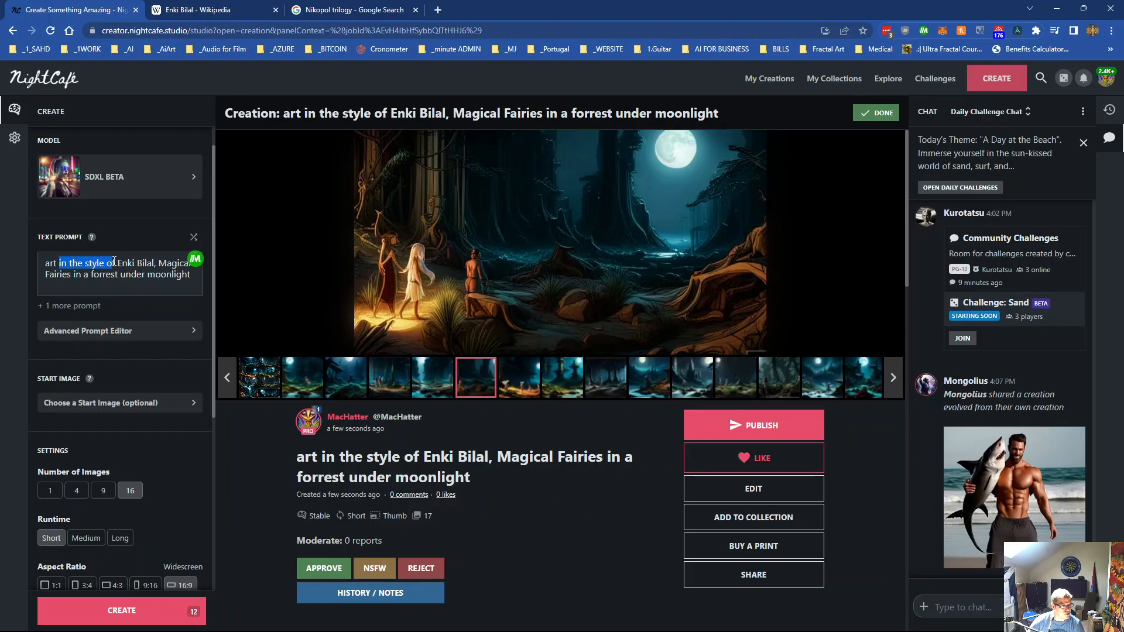
key("BackSpace")
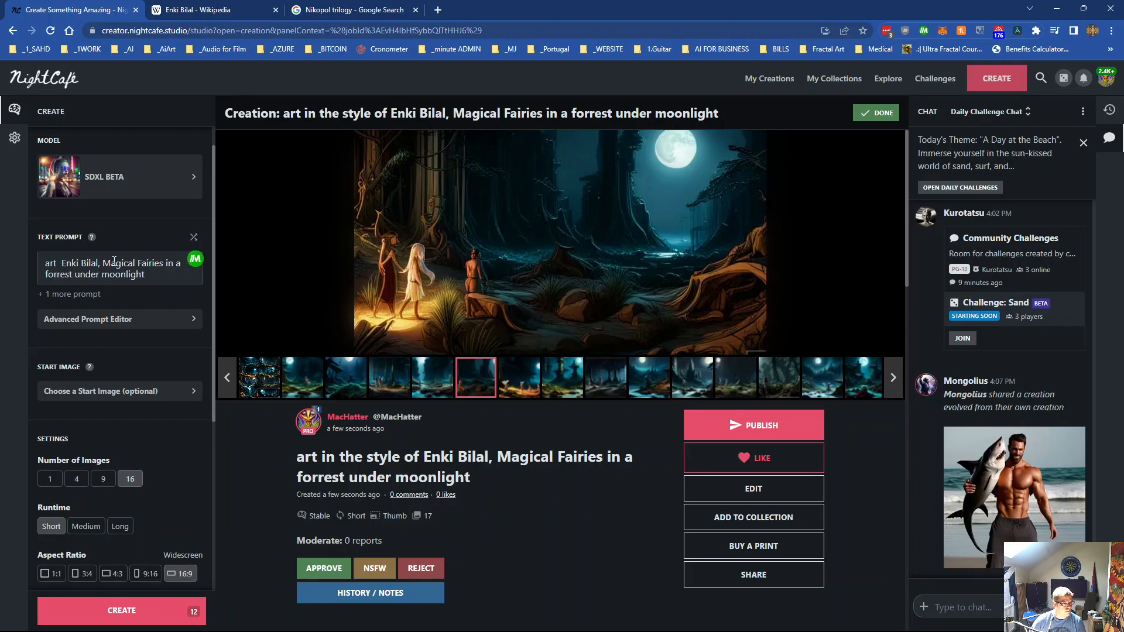
key("BackSpace")
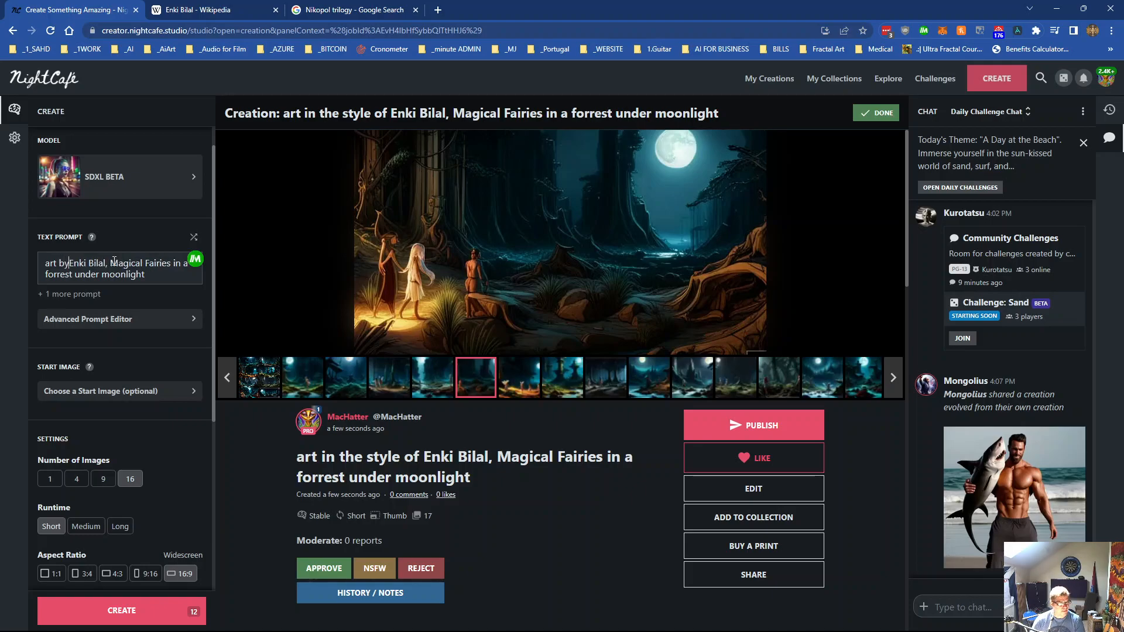
scroll(157, 313, "down", 5)
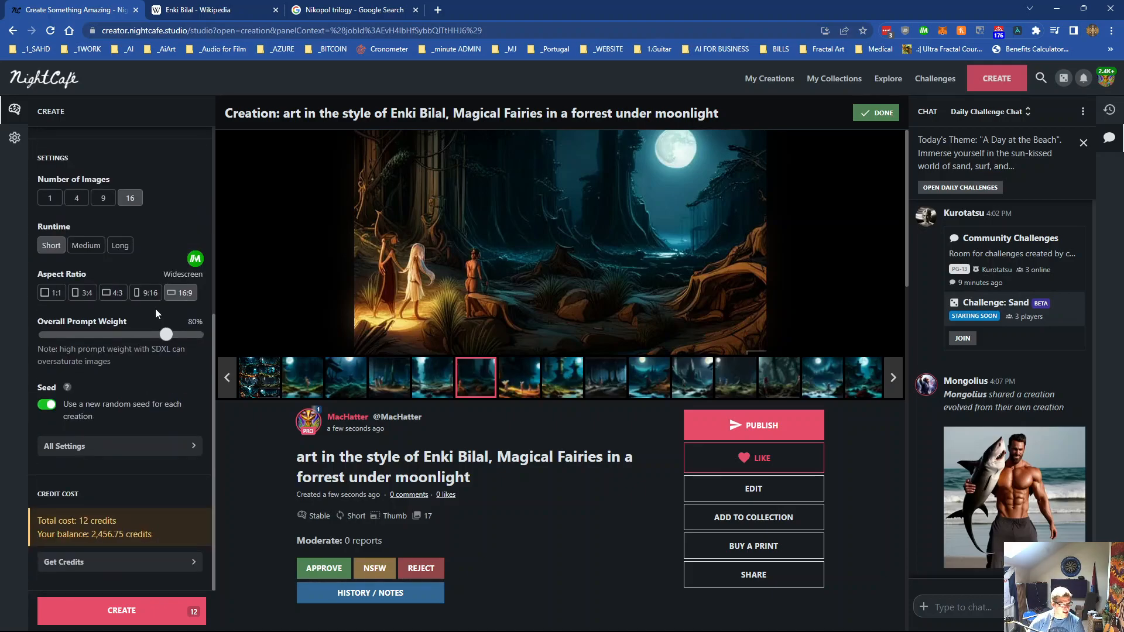
left_click(111, 611)
left_click(652, 375)
Return to the Enki Bilal Wikipedia article and start a new sticky note with "comic" as its first line
left_click(323, 9)
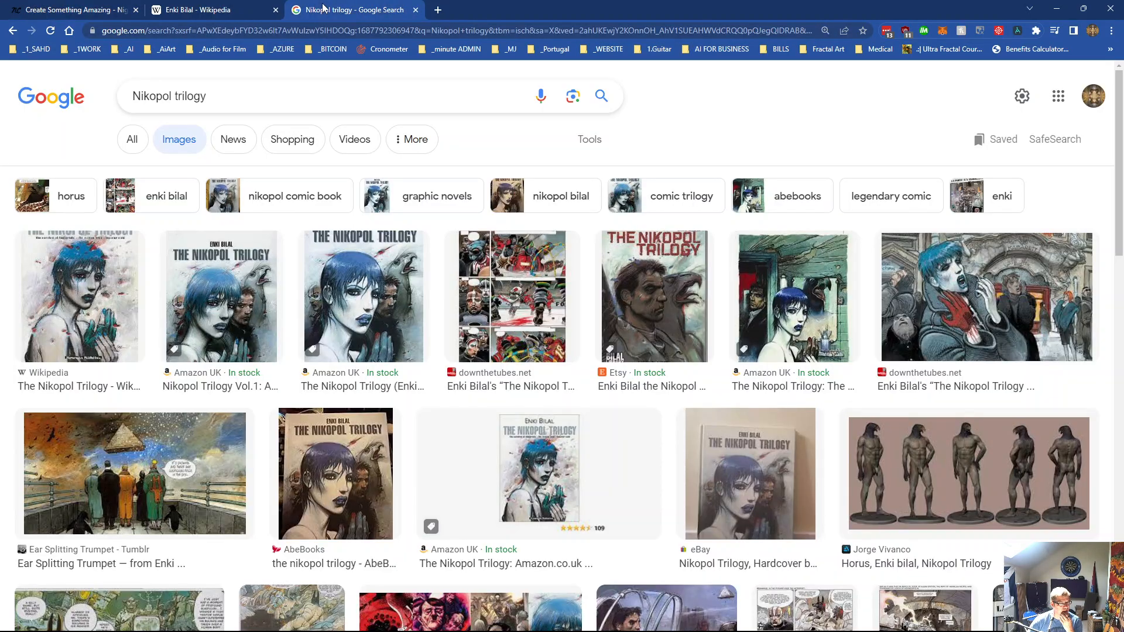
left_click(214, 10)
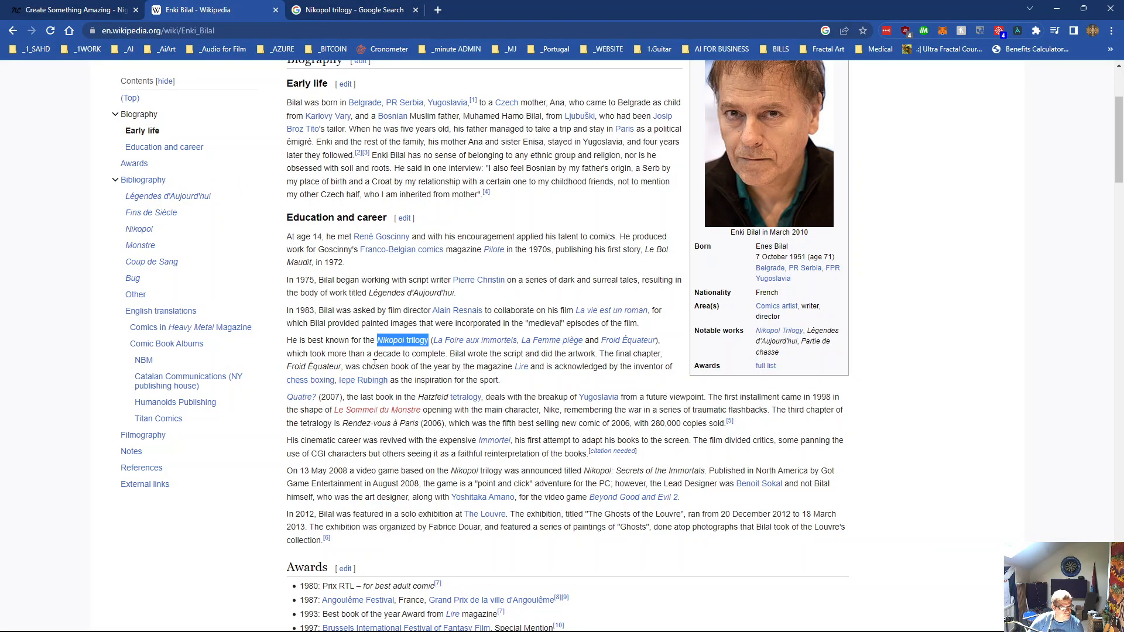
key("alt+Tab")
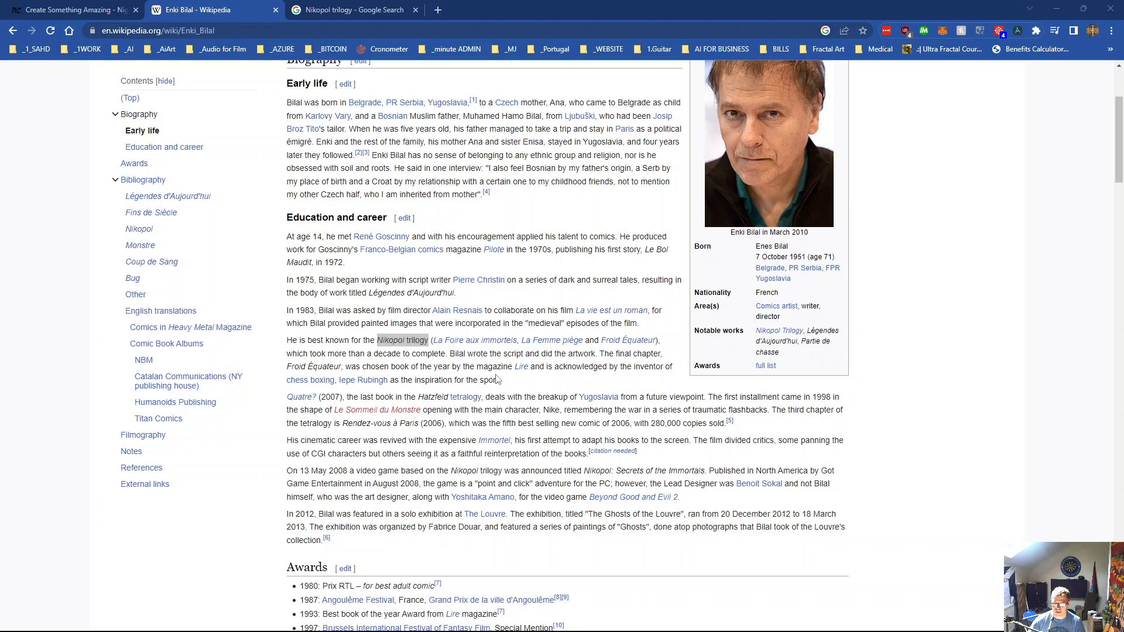
key("ctrl+n")
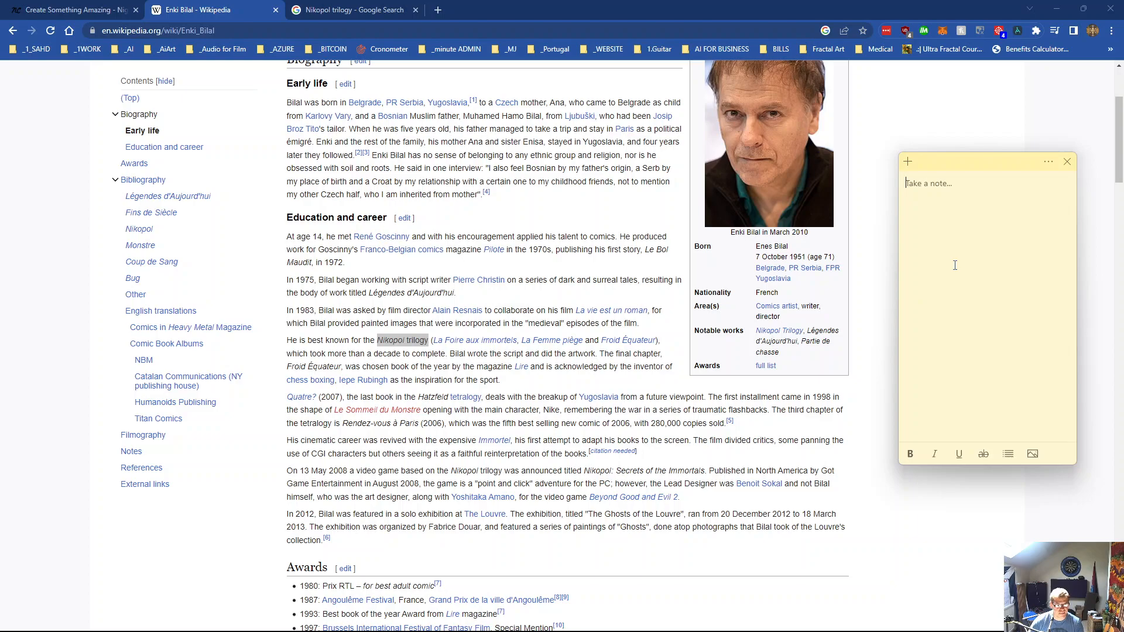
type("comic")
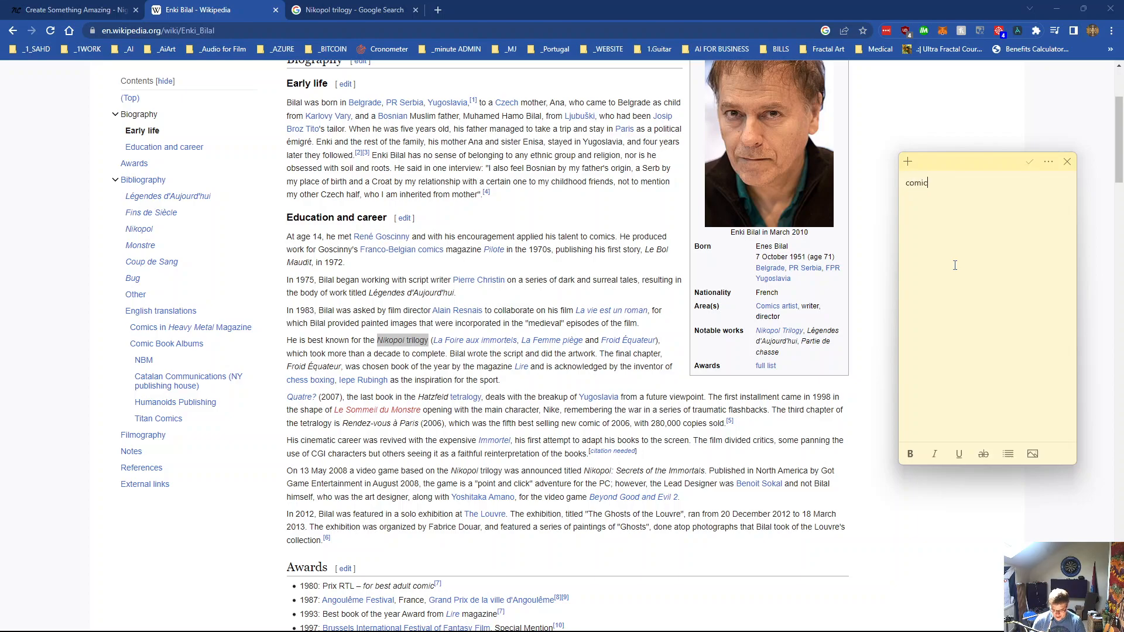
key("Return")
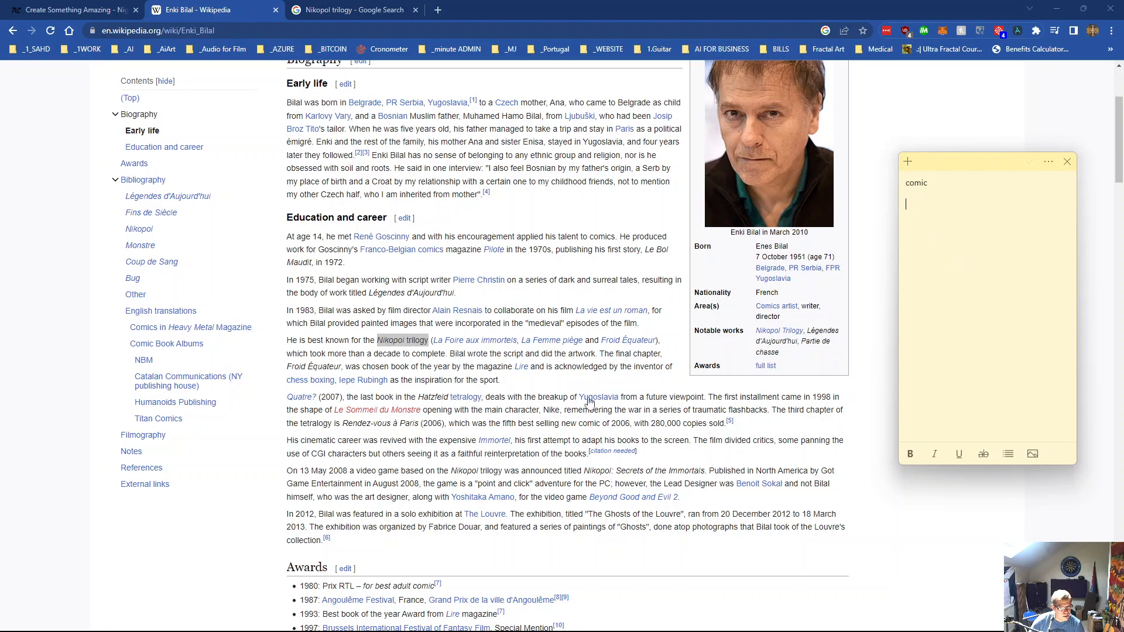
Copy "Nikopol trilogy" from the video game paragraph of the Enki Bilal article into the sticky note
scroll(653, 400, "down", 6)
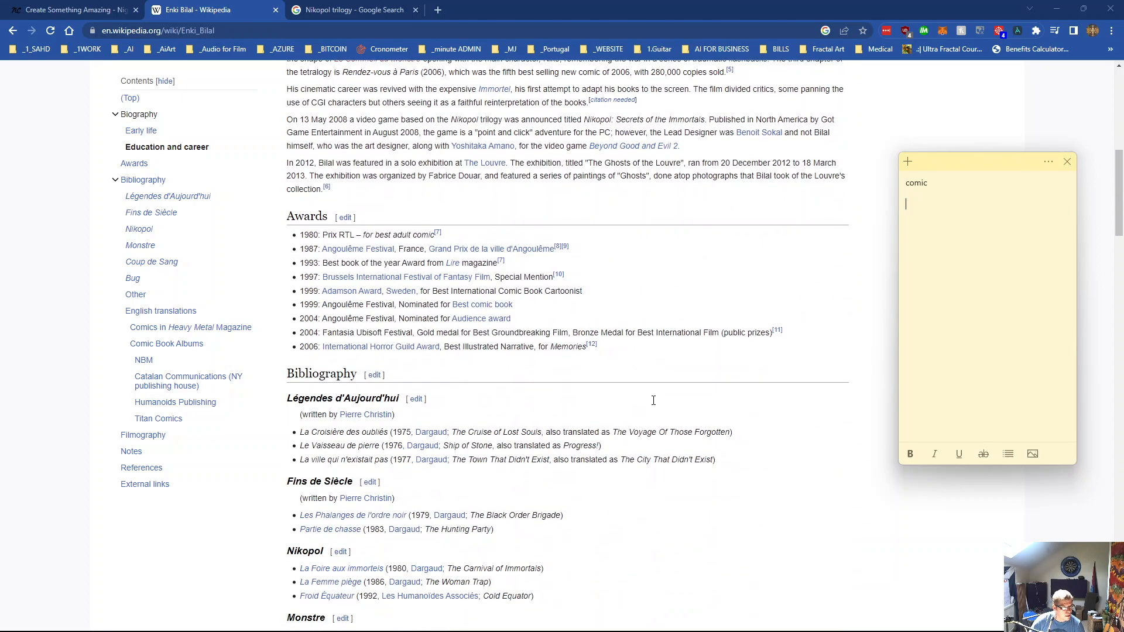
scroll(653, 400, "up", 5)
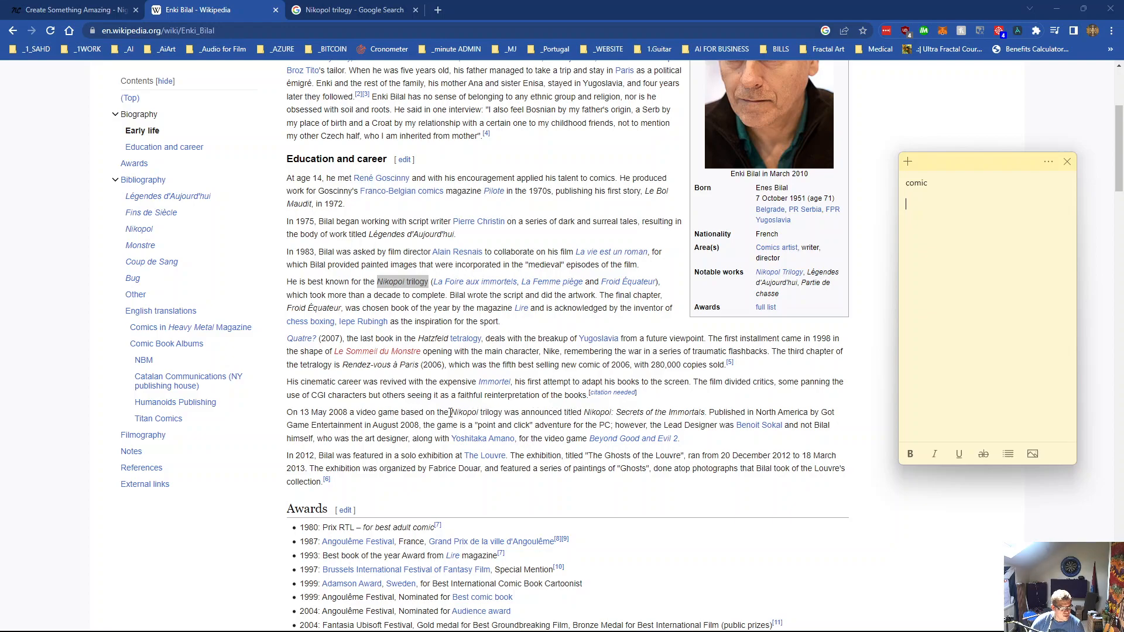
left_click_drag(452, 410, 504, 409)
right_click(484, 412)
left_click(490, 427)
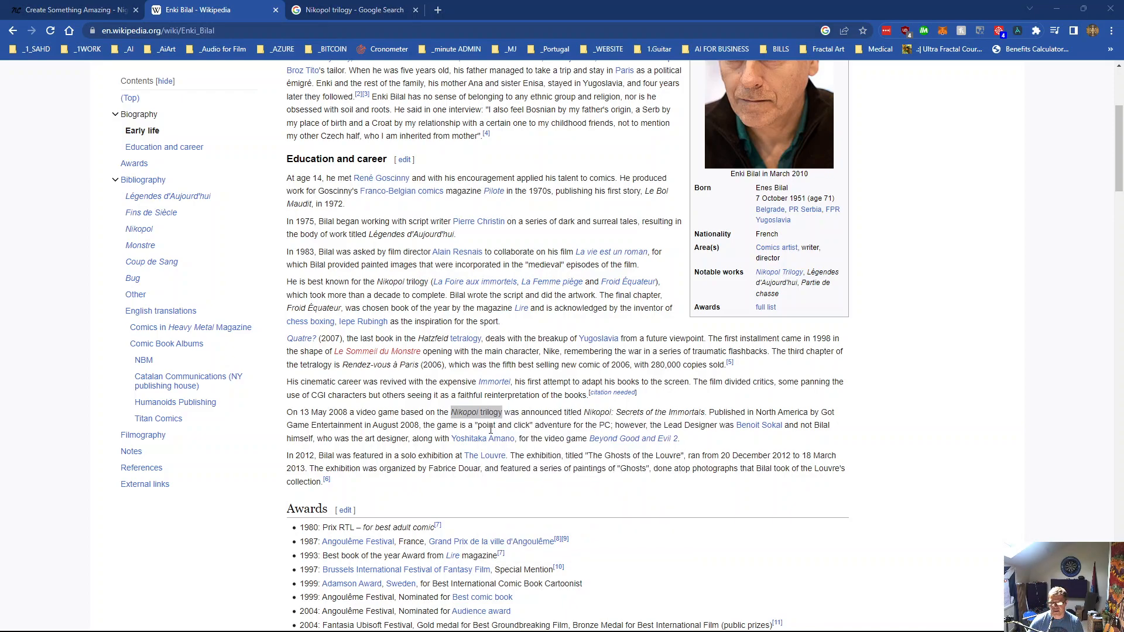
key("ctrl+v")
Open the Nikopol Trilogy Wikipedia article from the image results and add "science fiction graphic novels" to the sticky note
left_click(361, 9)
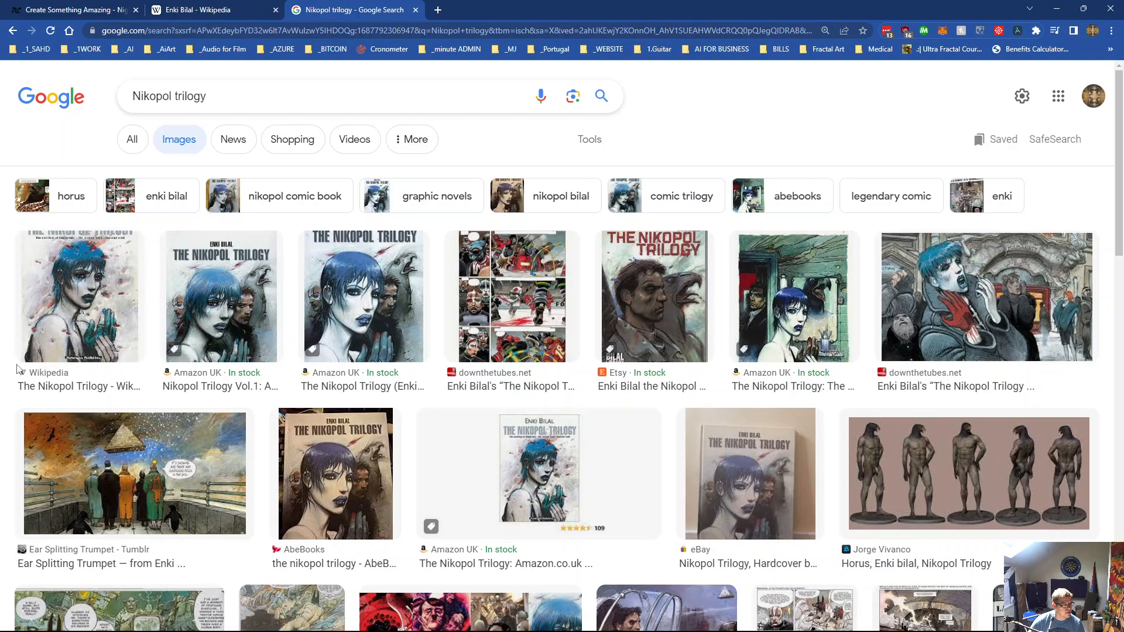
left_click(51, 385)
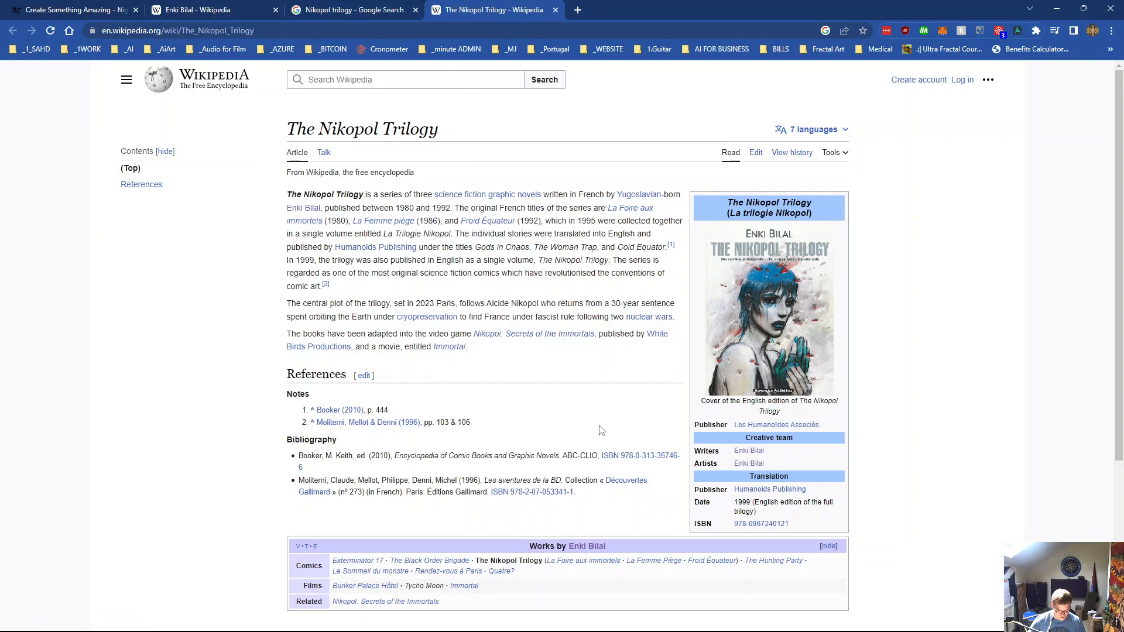
key("alt+Tab")
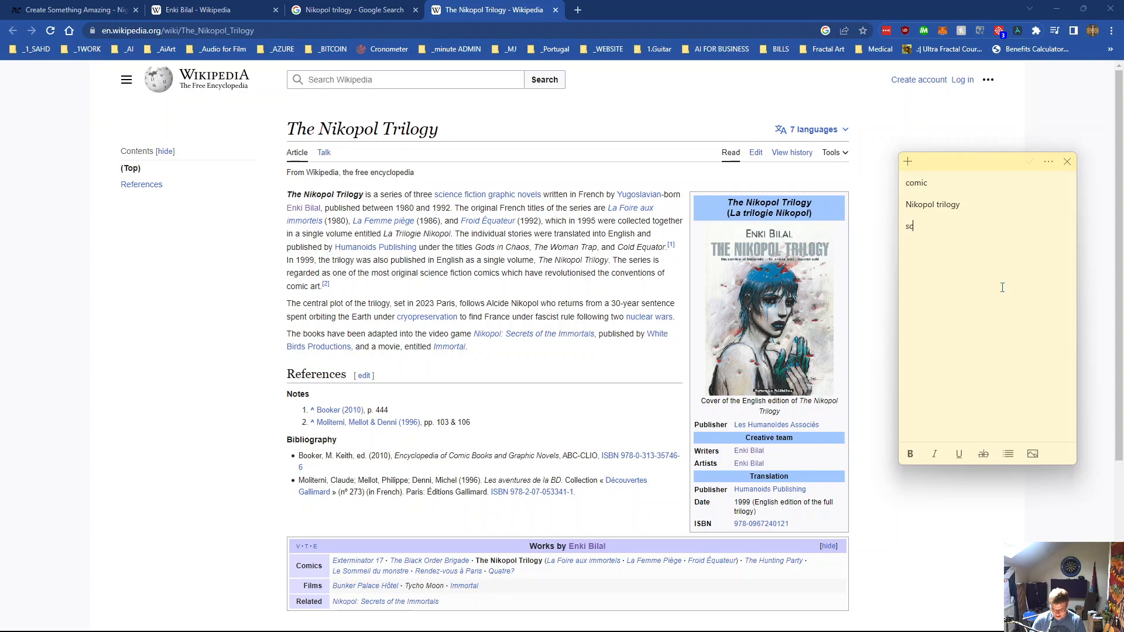
type("science fiction ")
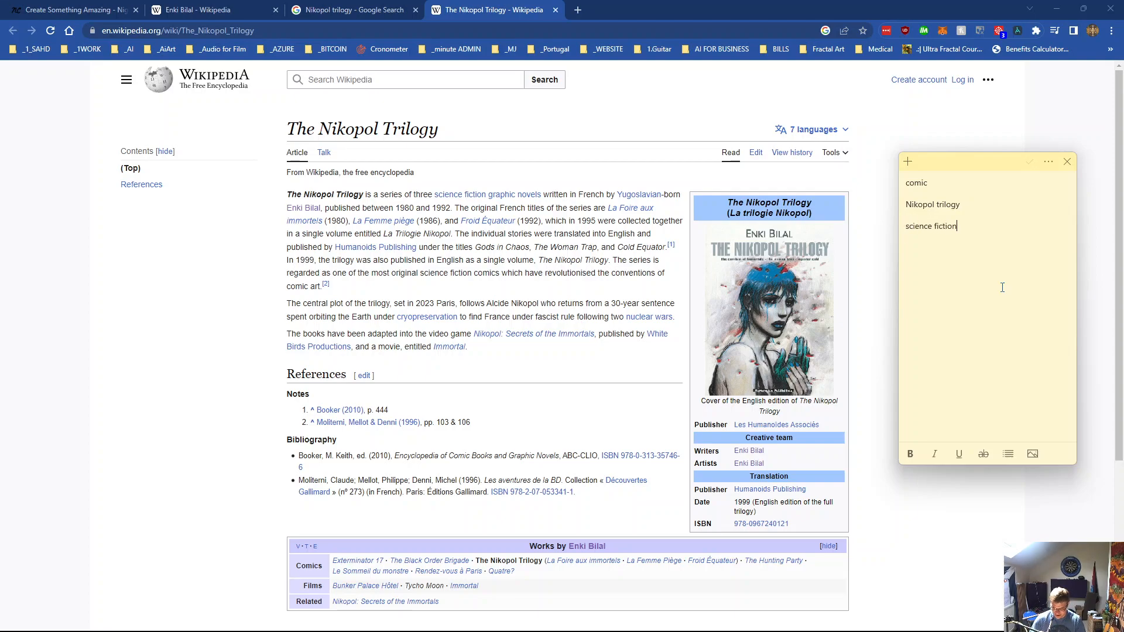
type("graphic novels")
key("Return")
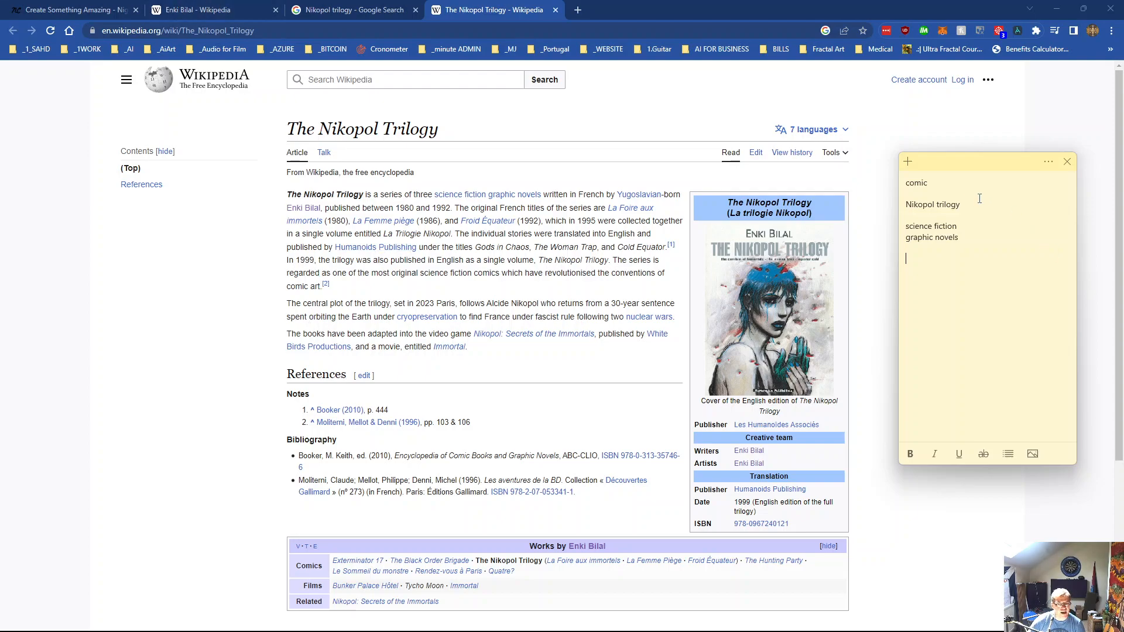
Extend the sticky note's first line to "comic art" and copy that phrase
type("art")
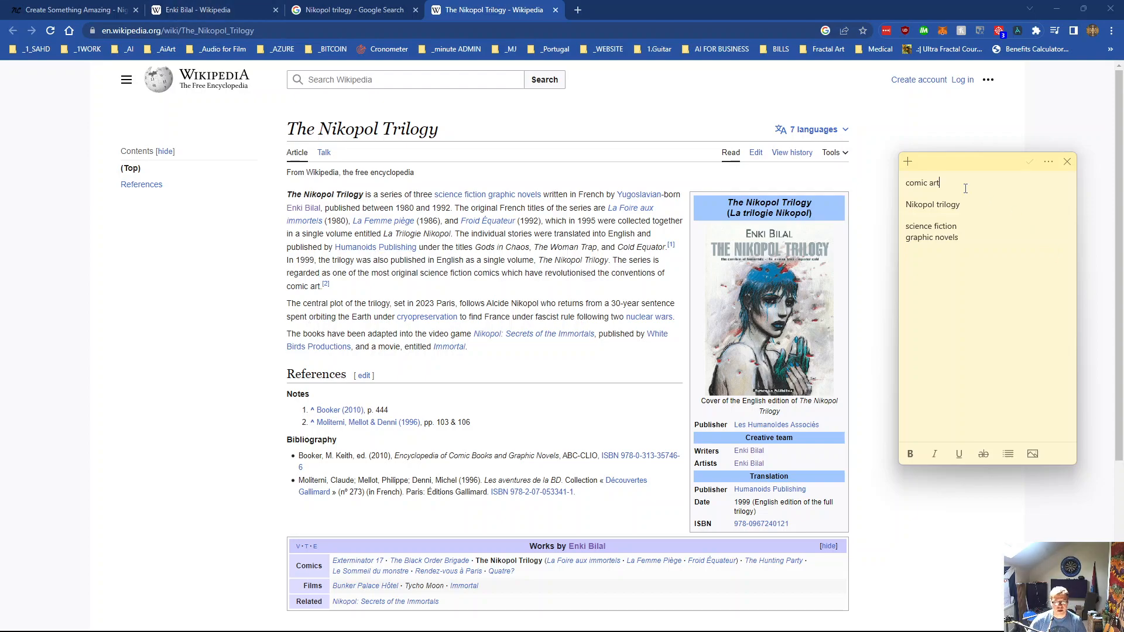
key("ctrl+a")
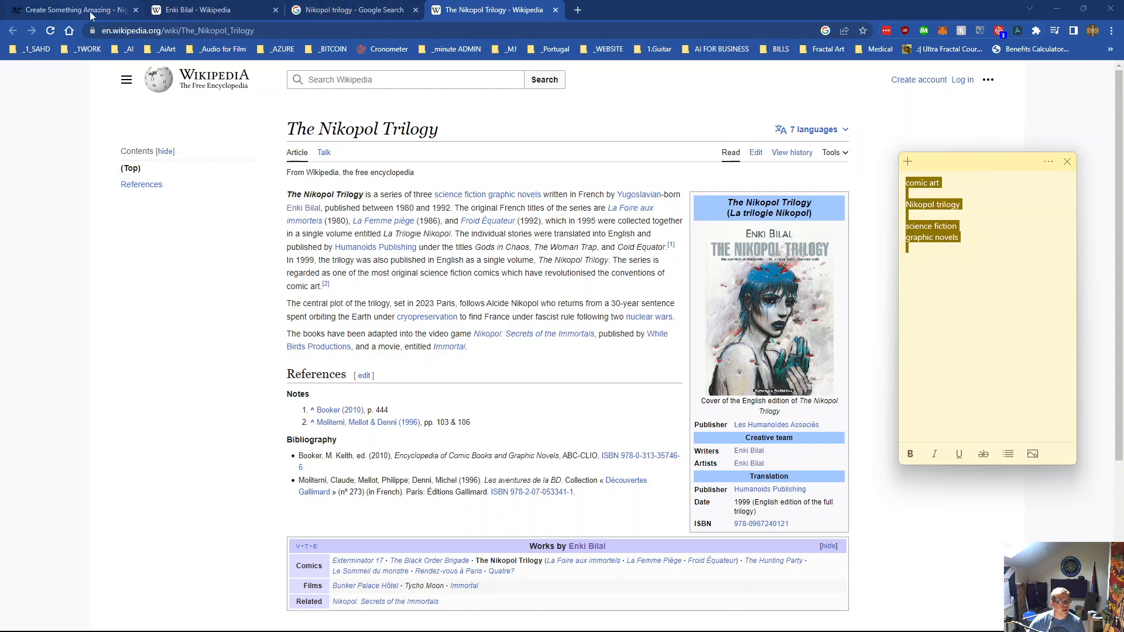
left_click(997, 287)
mouse_move(937, 185)
left_mouse_down()
mouse_move(908, 186)
mouse_move(943, 185)
left_mouse_up()
double_click(907, 185)
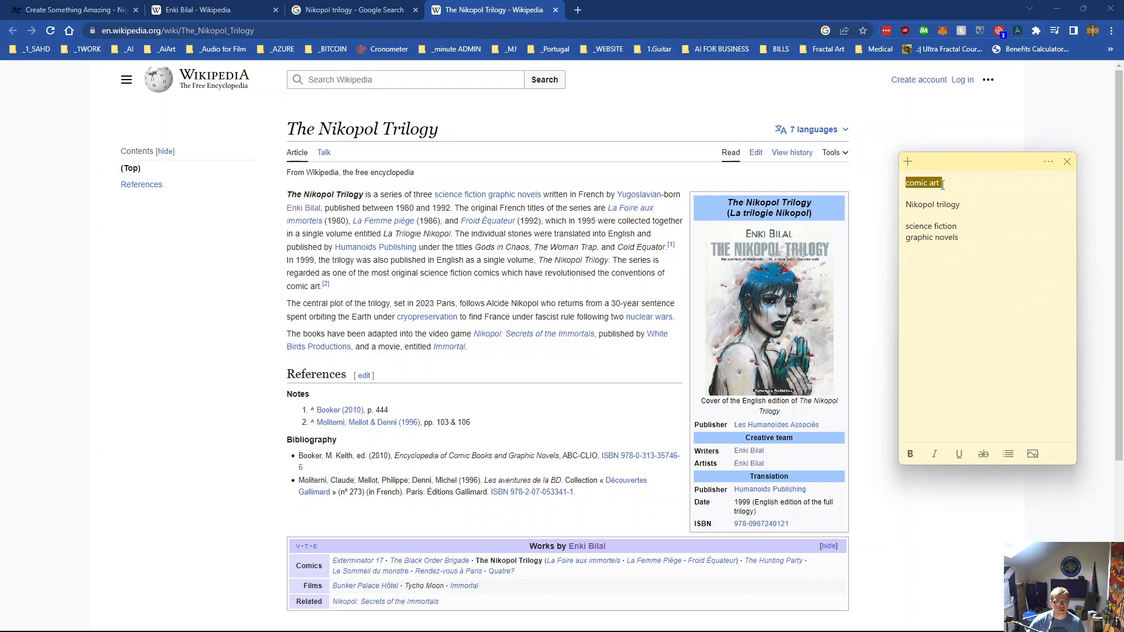
right_click(938, 183)
left_click(963, 212)
Switch to NightCafe and view the first two images of the new creation individually
left_click(111, 8)
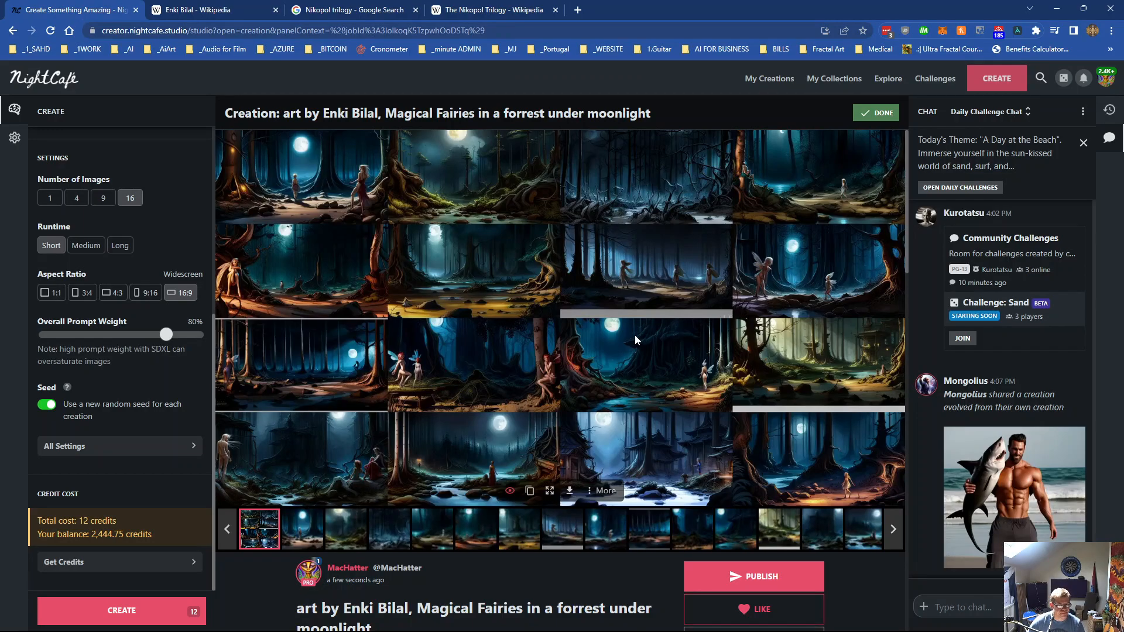
left_click(302, 529)
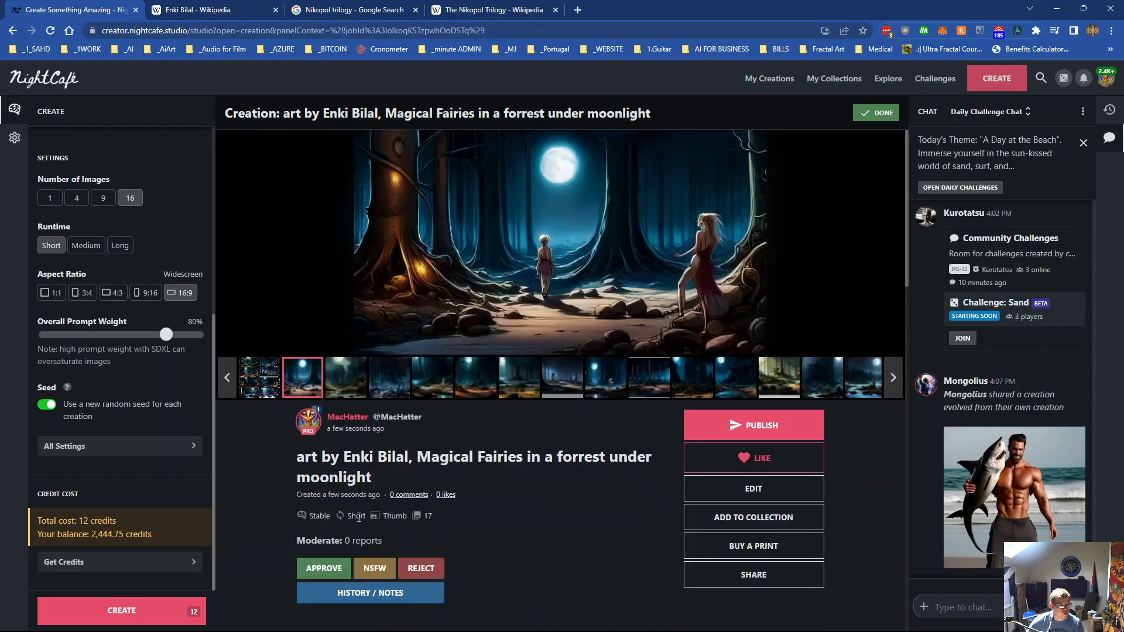
left_click(358, 385)
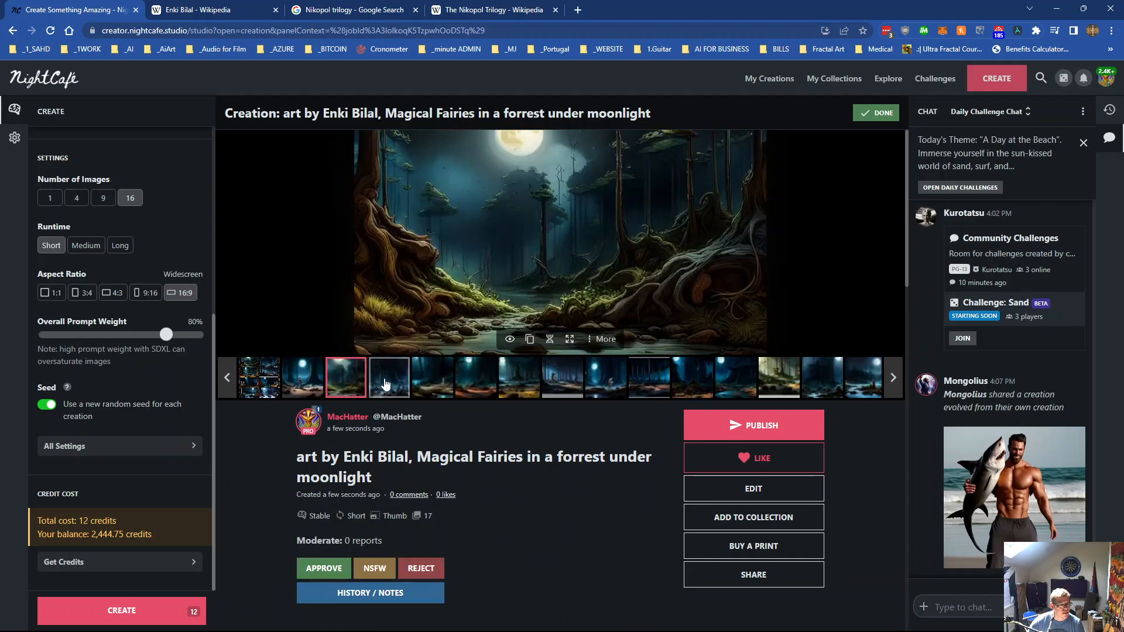
Replace "Magical Fairies in a forrest under moonlight" in the text prompt with "comic art,"
scroll(131, 139, "up", 5)
left_click_drag(145, 305, 114, 294)
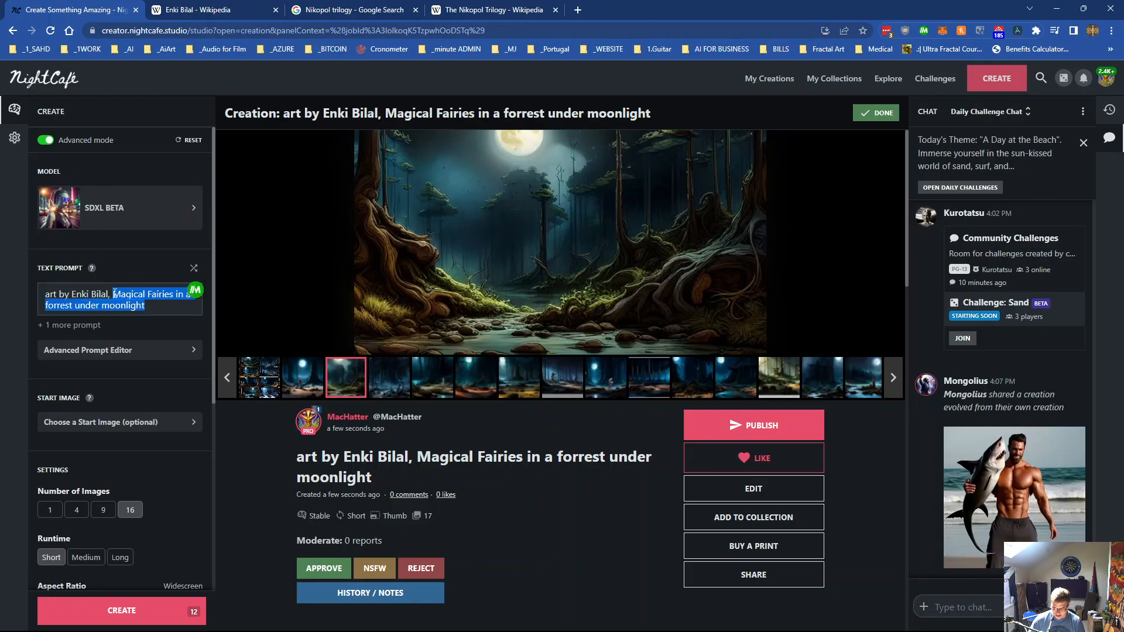
key("BackSpace")
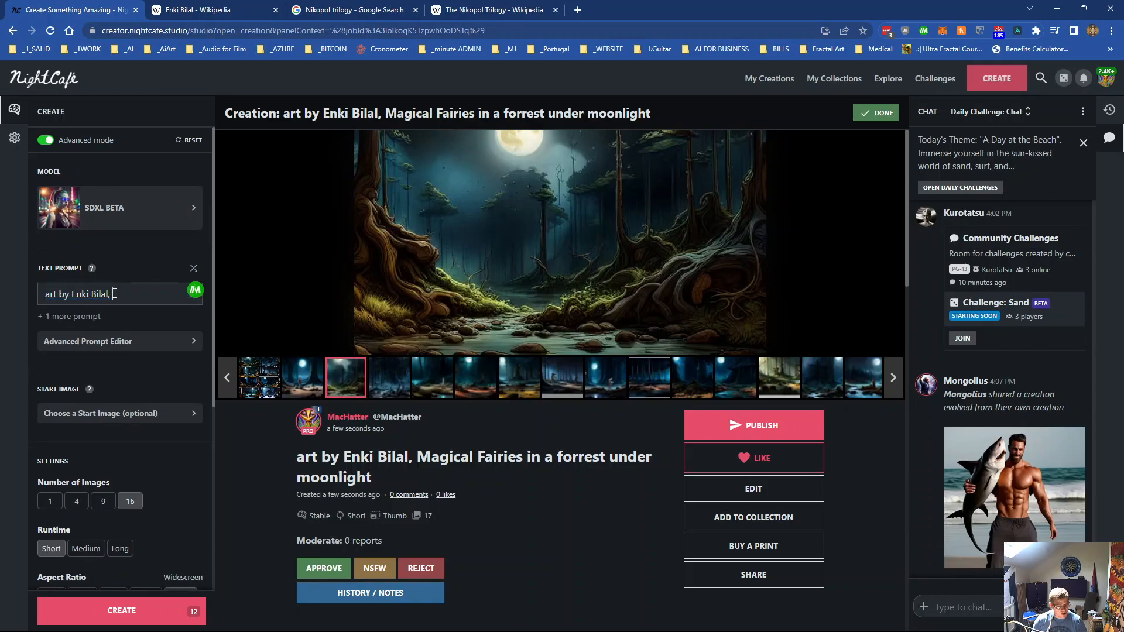
type("comic art")
key("Return")
key("BackSpace")
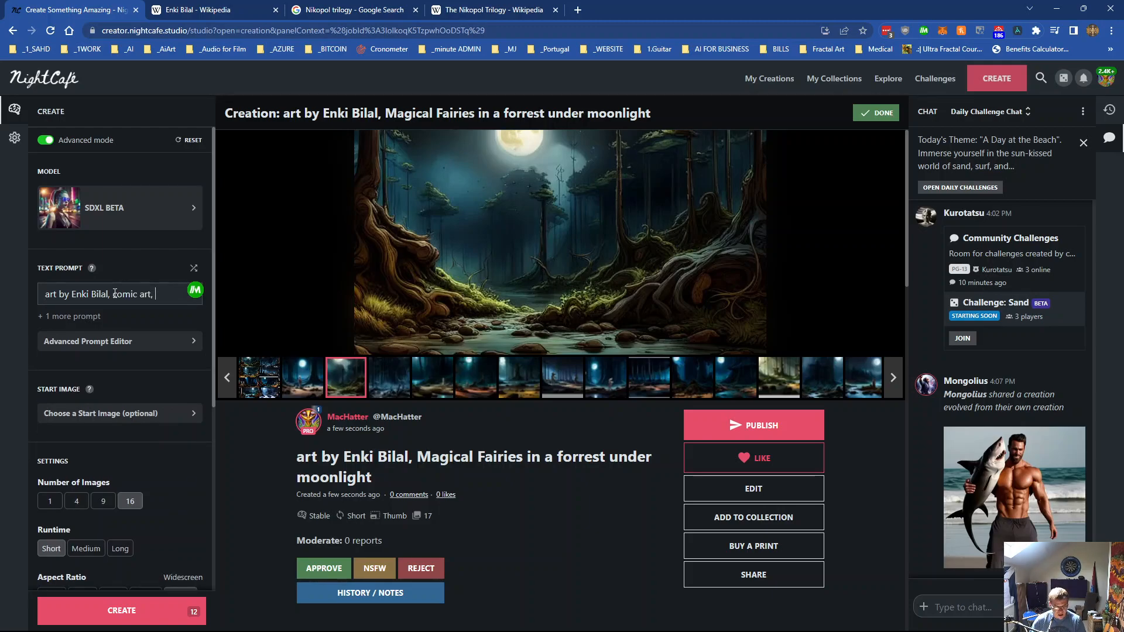
Check the Nikopol trilogy image results again and copy "Nikopol trilogy" from the sticky note
left_click(351, 10)
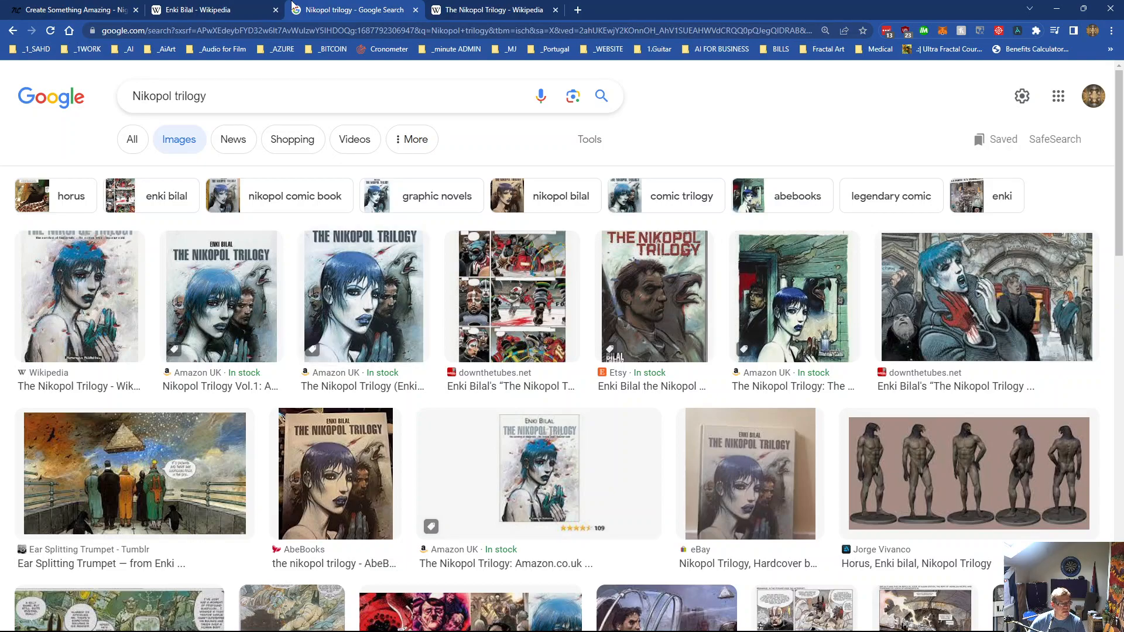
left_click(115, 10)
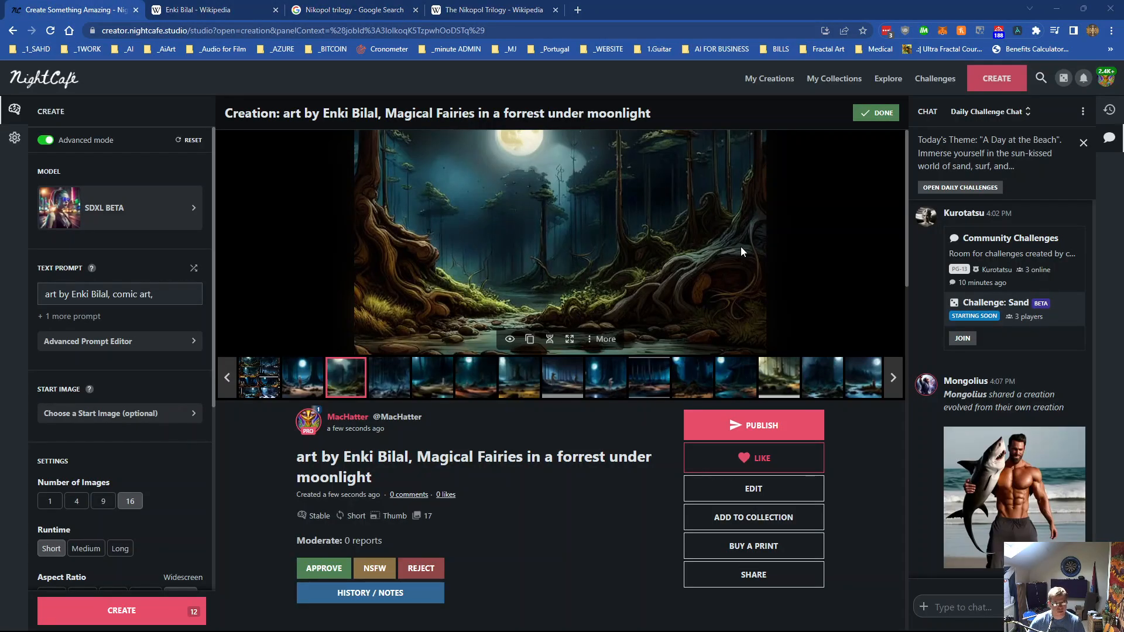
key("alt+Tab")
left_click_drag(961, 206, 906, 206)
right_click(906, 206)
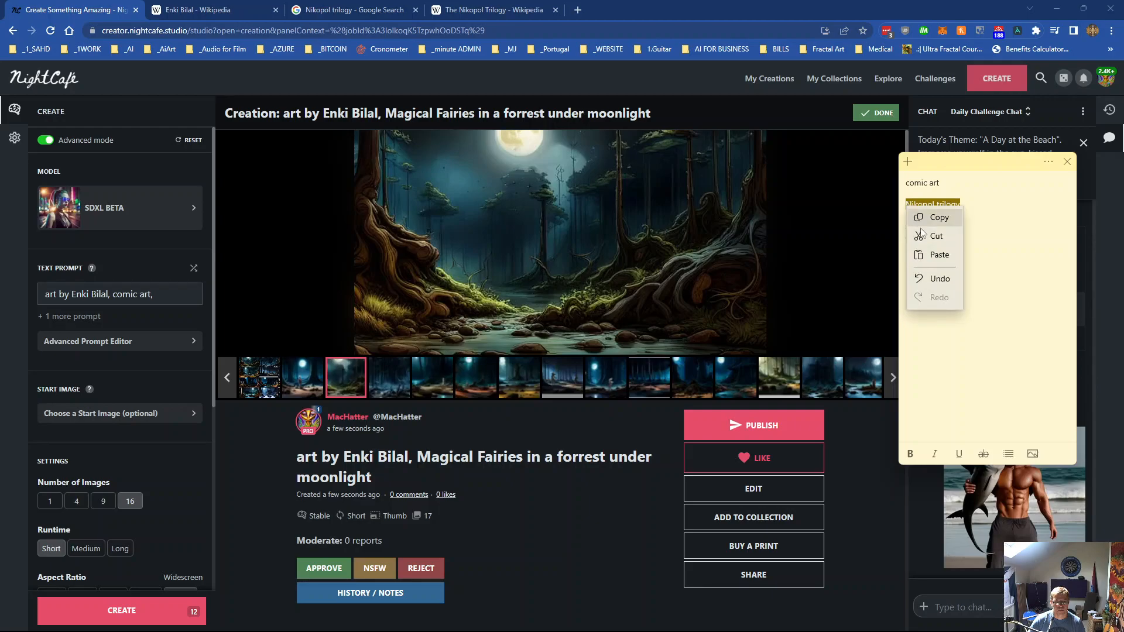
left_click(924, 216)
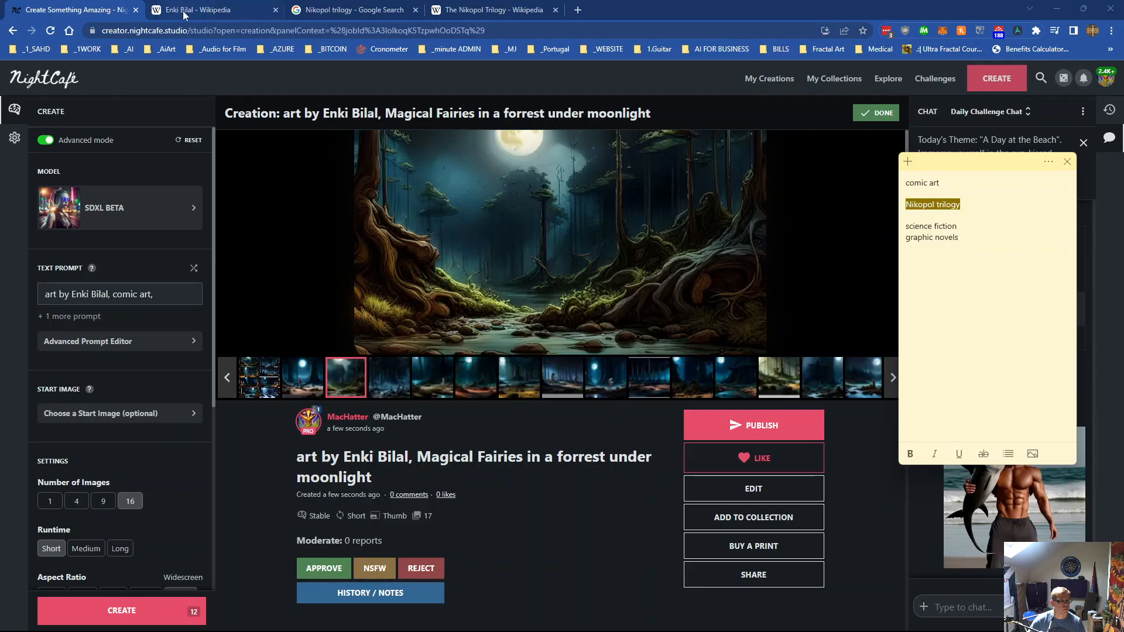
Append "a character fromn the Nikopol trilogy" to the end of the text prompt
left_click(164, 295)
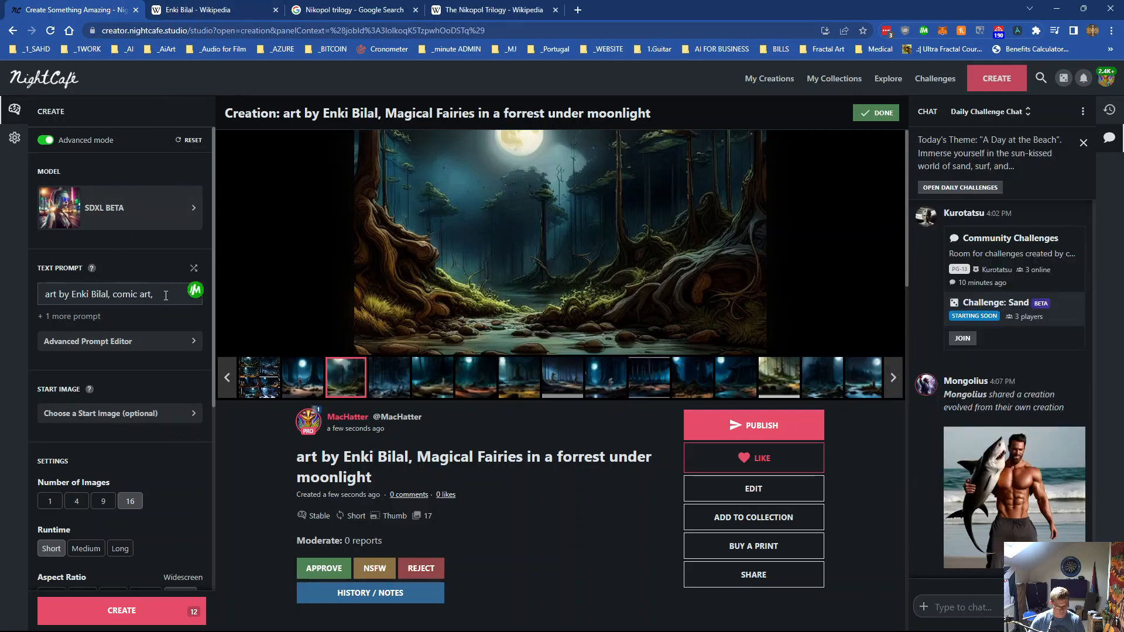
type("character fromn the Nikopol trilogy")
key("ctrl+v")
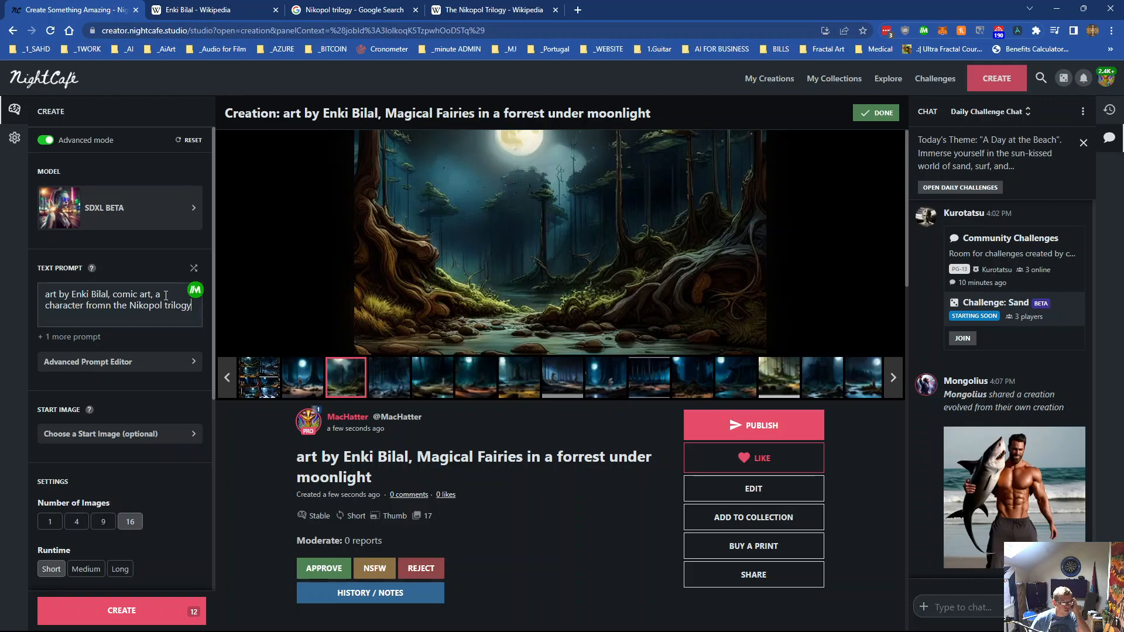
scroll(167, 294, "down", 5)
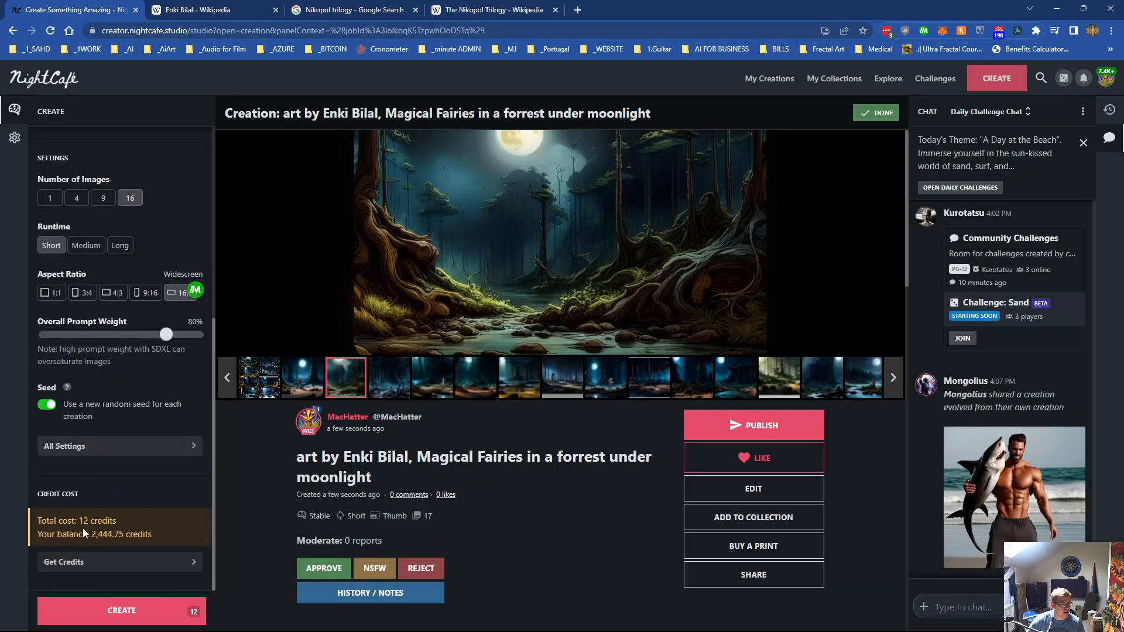
left_click(82, 611)
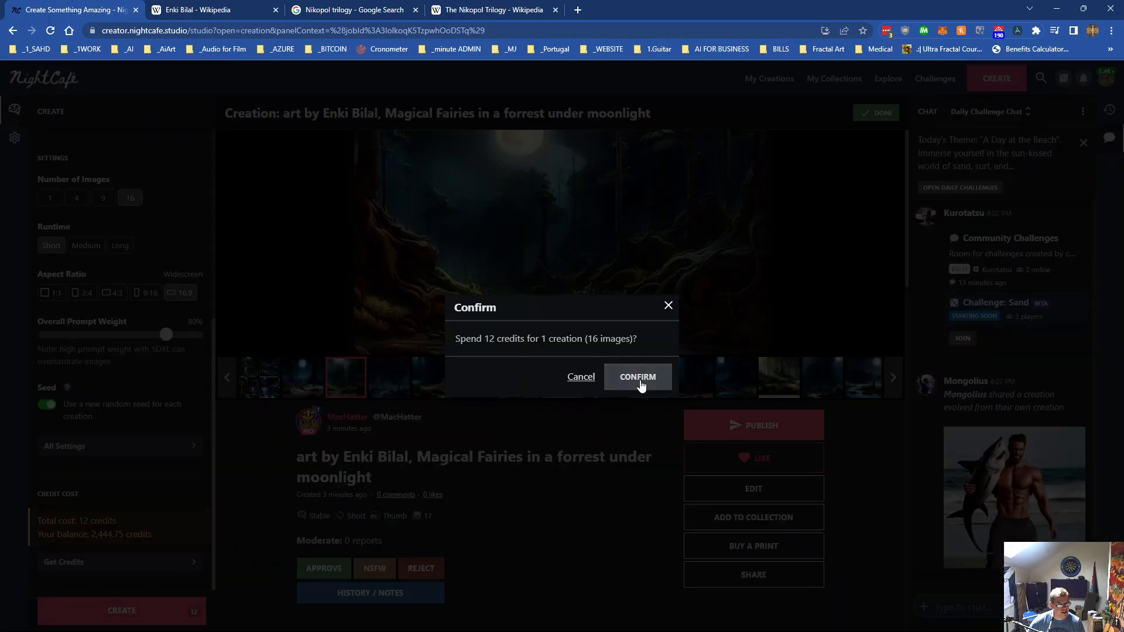
left_click(589, 379)
scroll(158, 397, "up", 10)
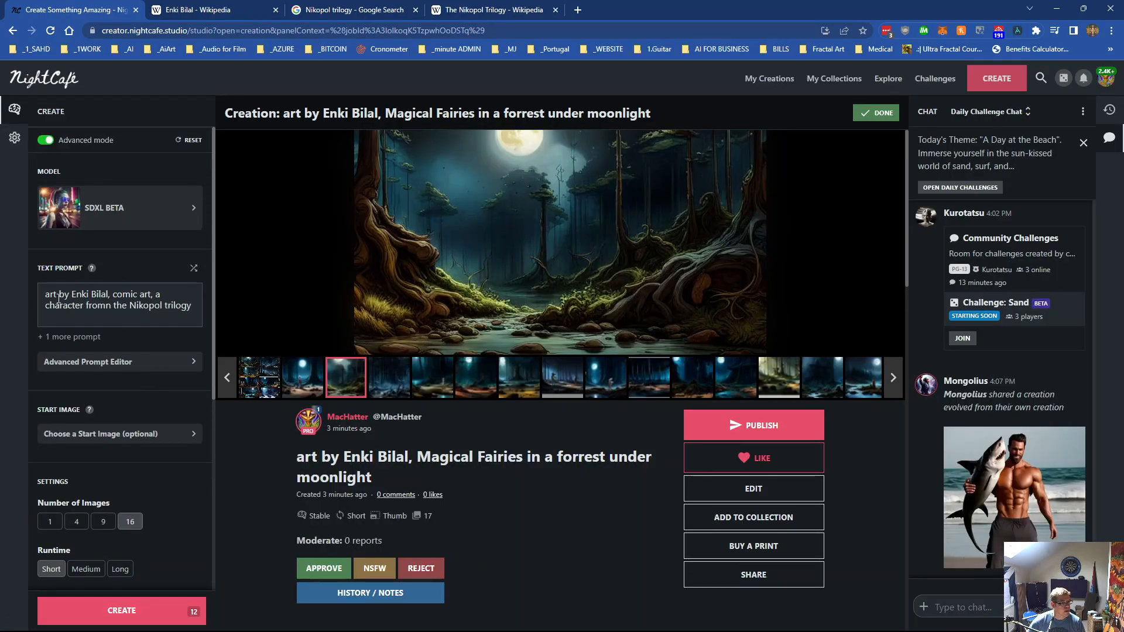
Correct "fromn" to "from" in the text prompt and add ", space, scifi" at its end
left_click(111, 305)
key("BackSpace")
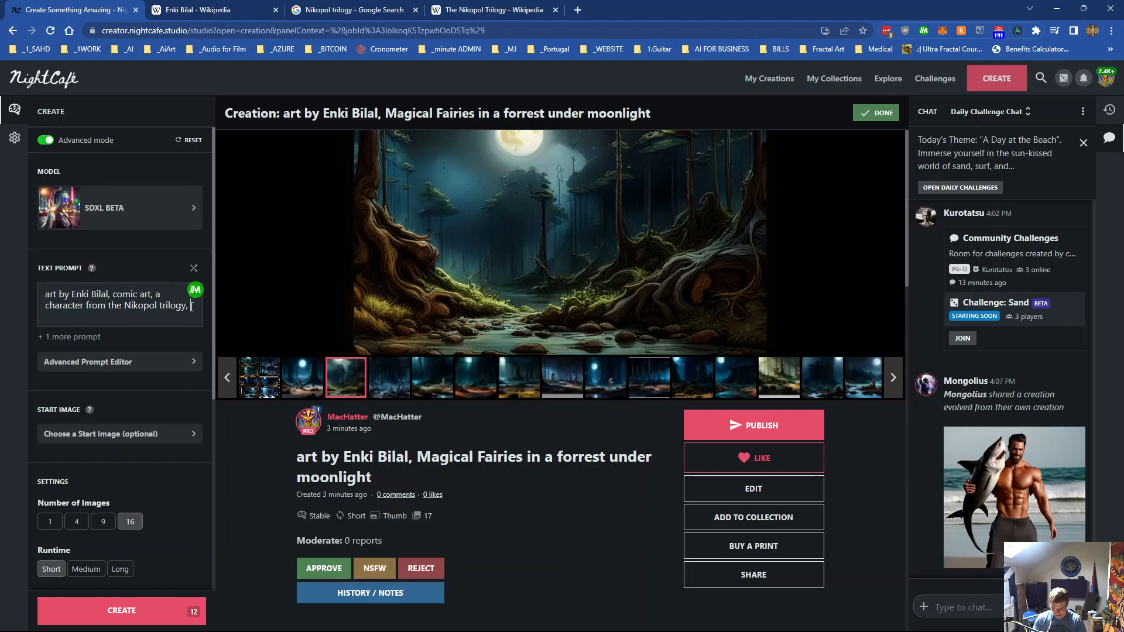
type("space, scifi")
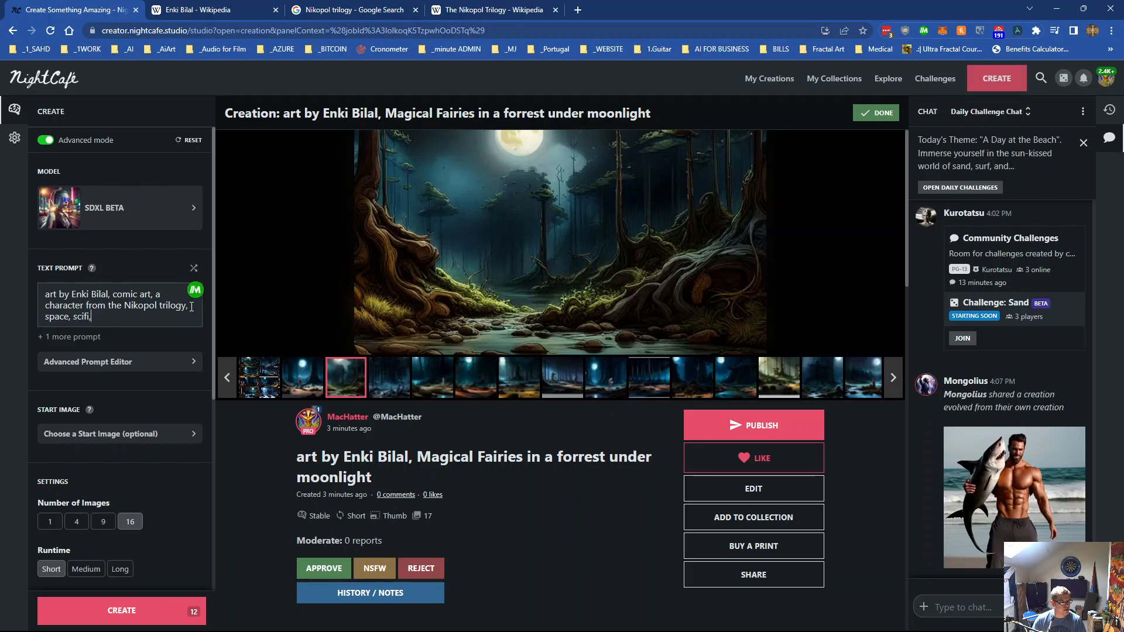
Generate the 16-image creation from the revised prompt and approve spending 12 credits
scroll(270, 273, "down", 4)
scroll(127, 347, "down", 5)
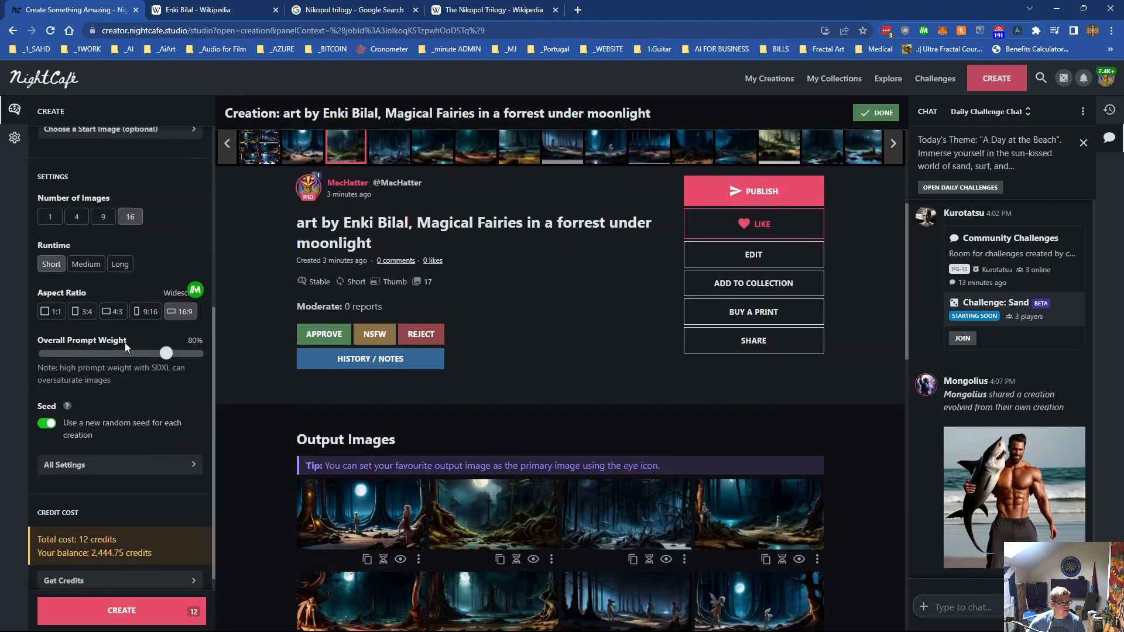
left_click(117, 603)
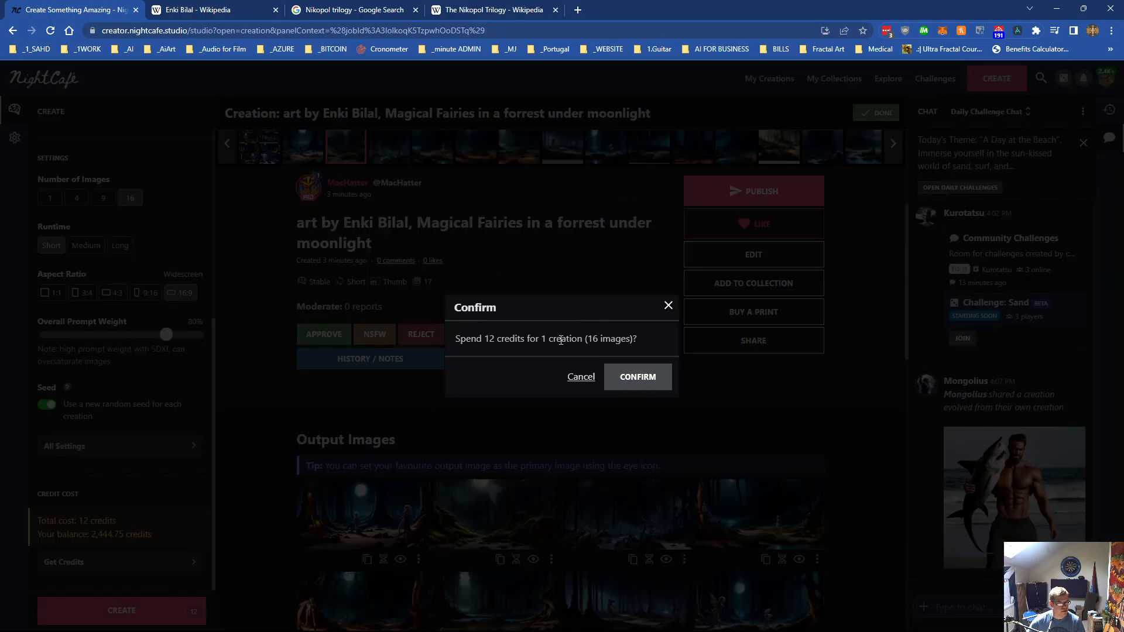
left_click(627, 378)
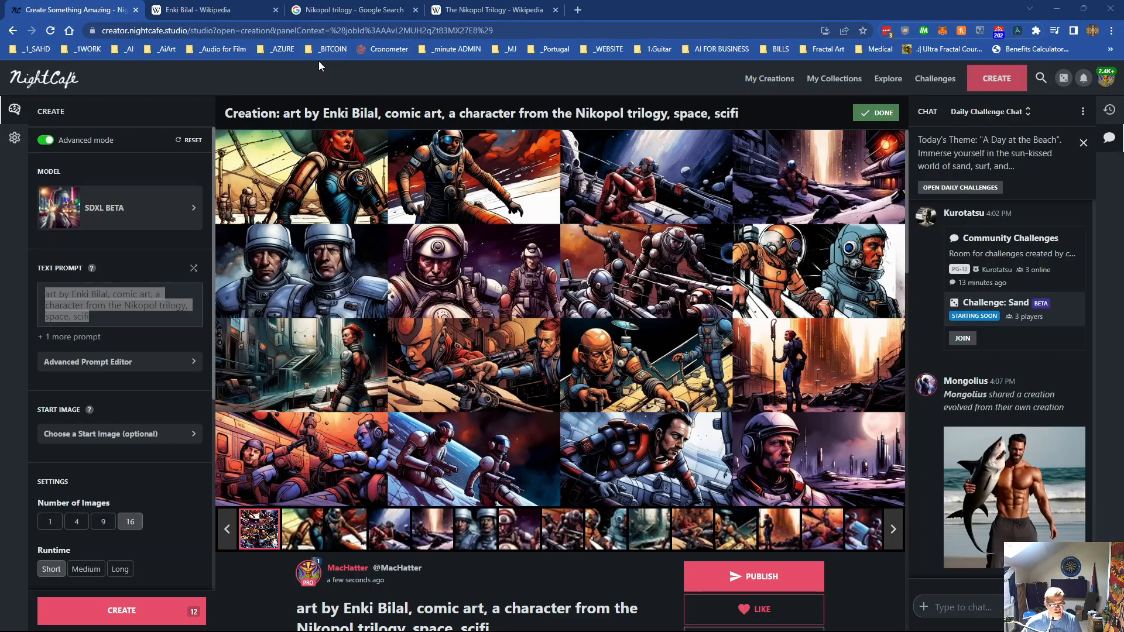
Preview the Planet Minecraft and Shelf Abuse pictures in the Nikopol trilogy image results, and view the first generated image in NightCafe
left_click(355, 12)
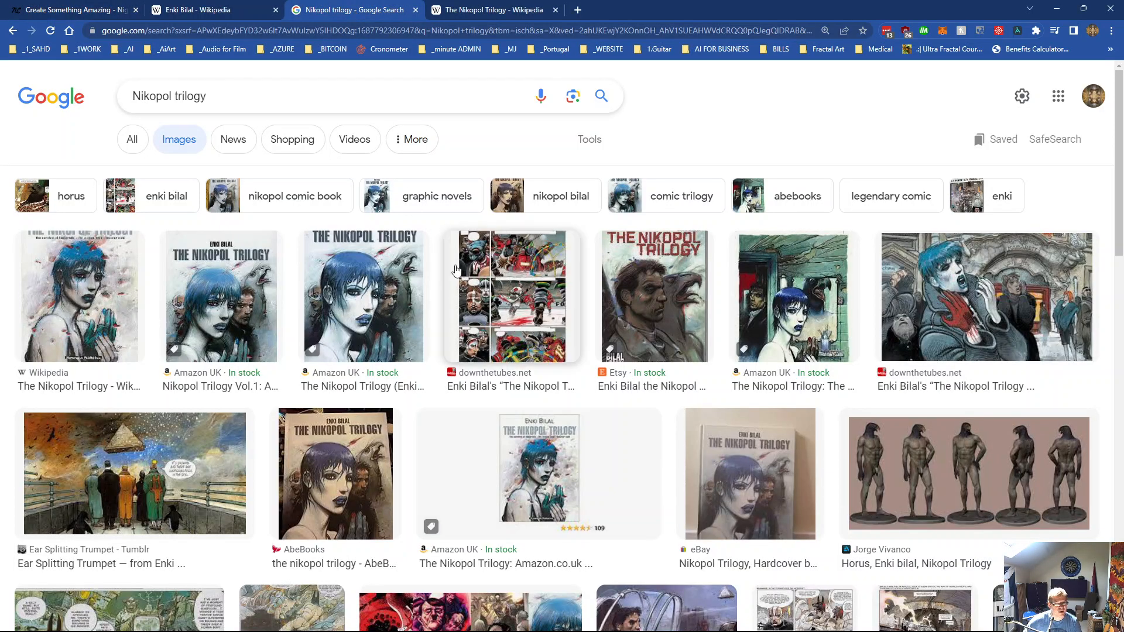
scroll(457, 269, "down", 5)
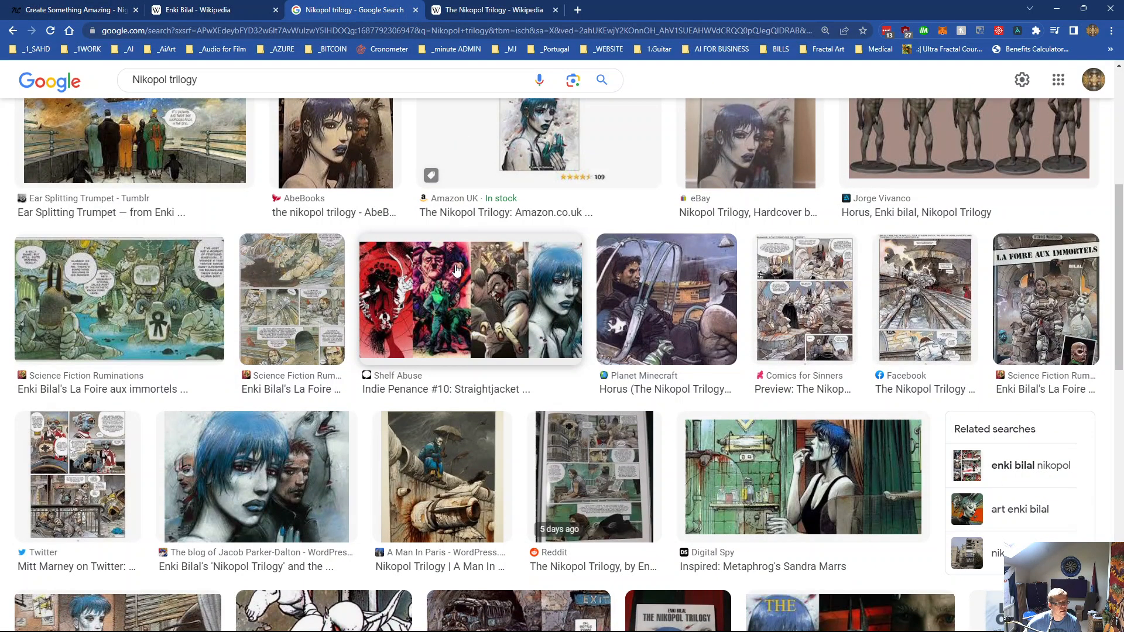
left_click(666, 300)
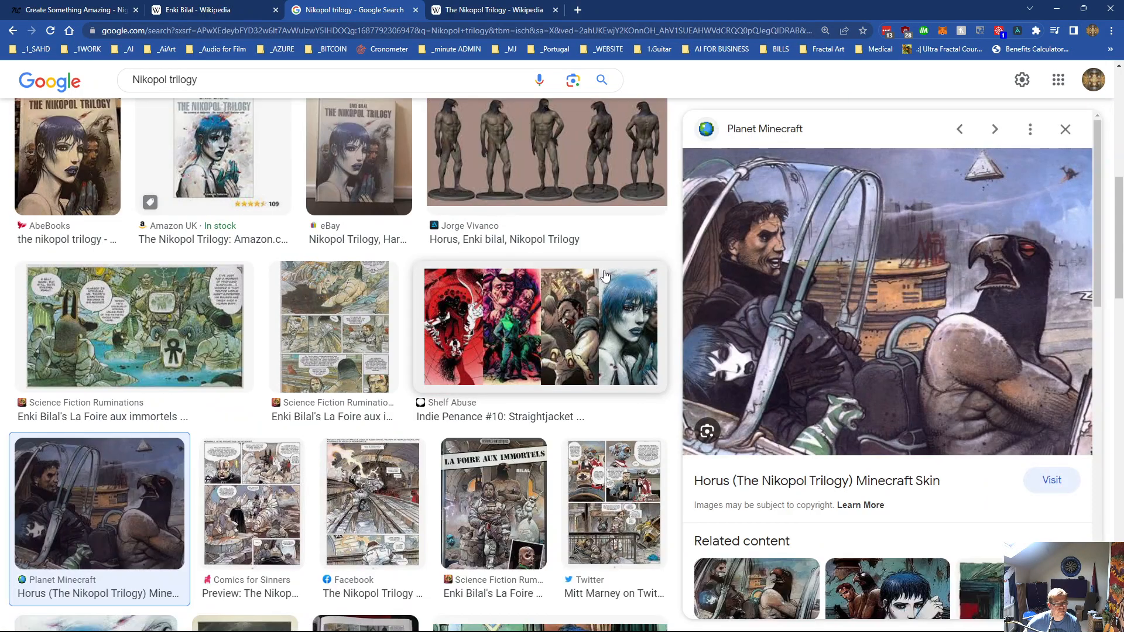
left_click(498, 334)
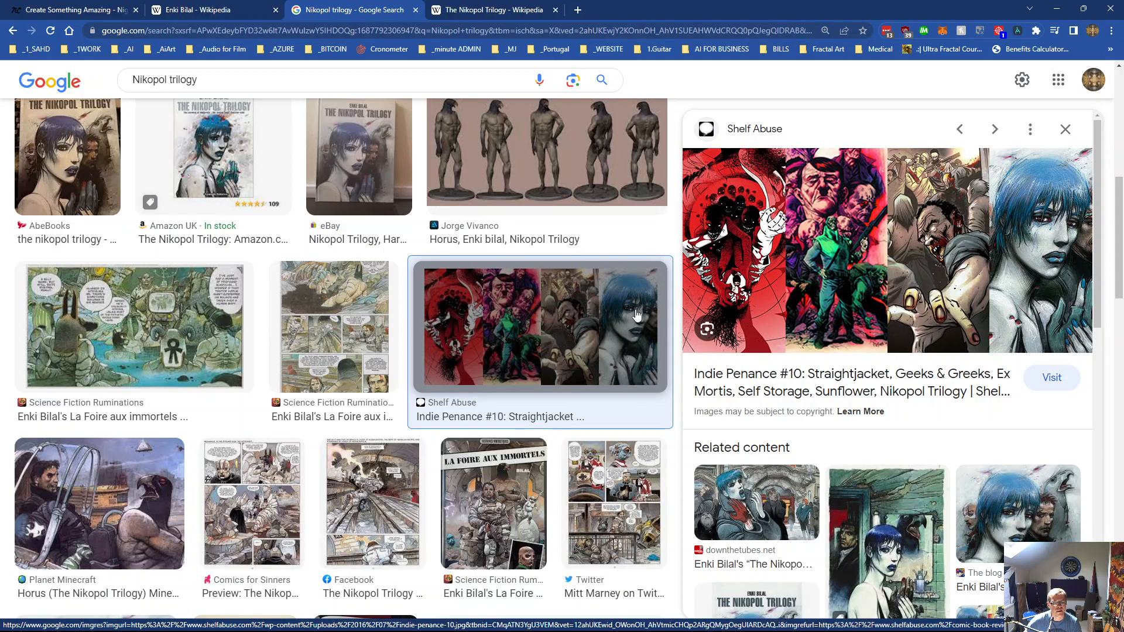
left_click(84, 13)
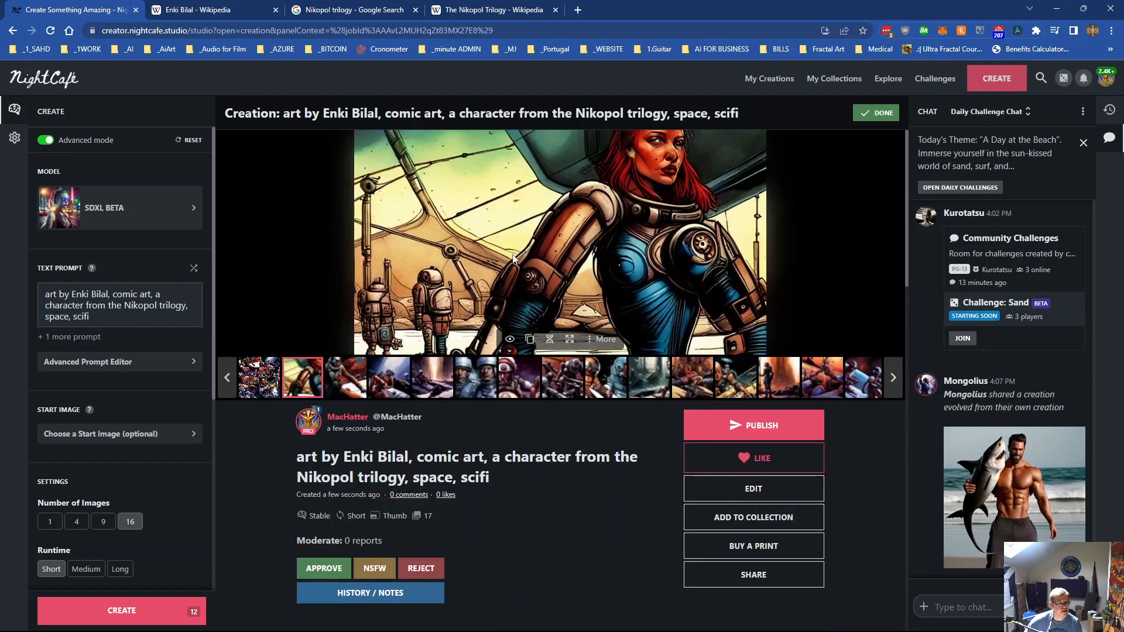
Return to the Nikopol trilogy image results and preview the La Foire aux Immortels cover and the comic page from Facebook
left_click(498, 9)
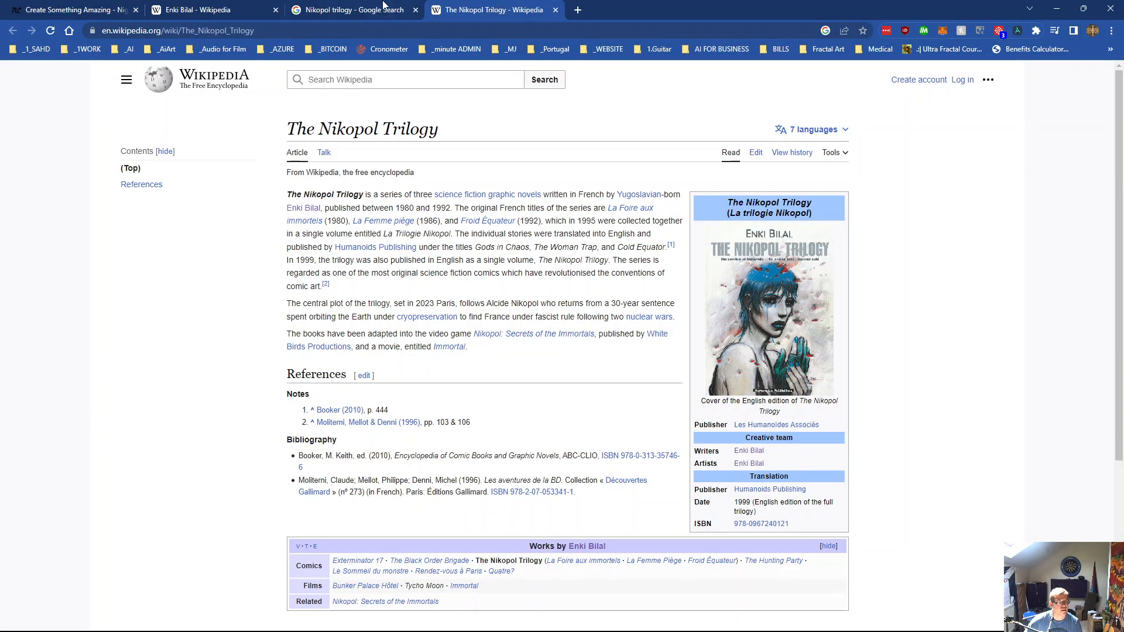
key("ctrl+shift+Tab")
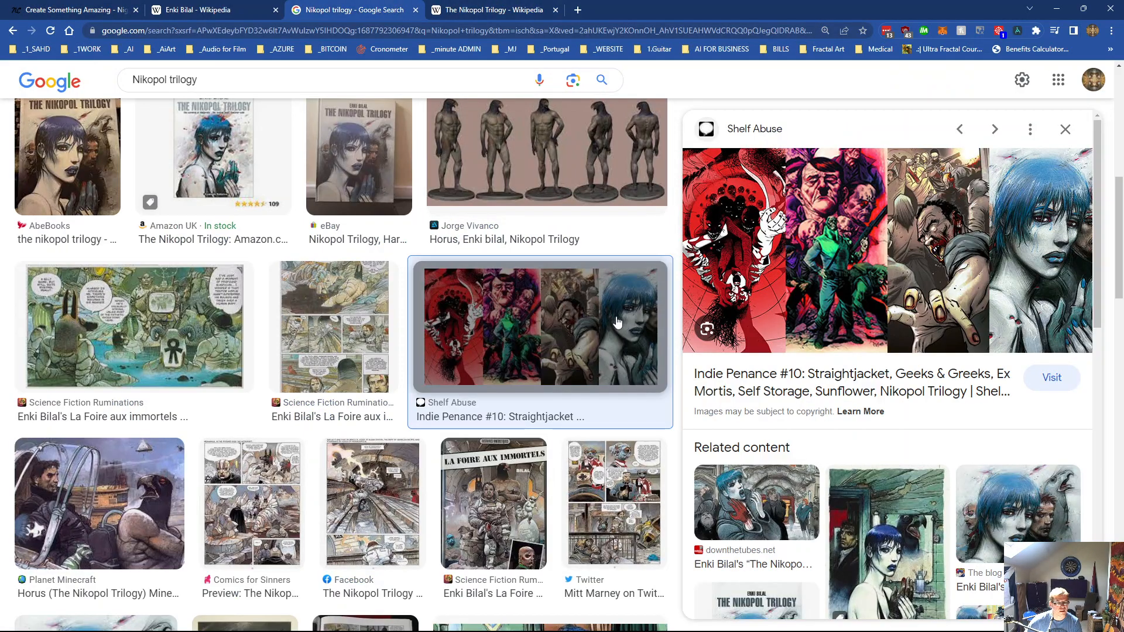
scroll(442, 364, "down", 4)
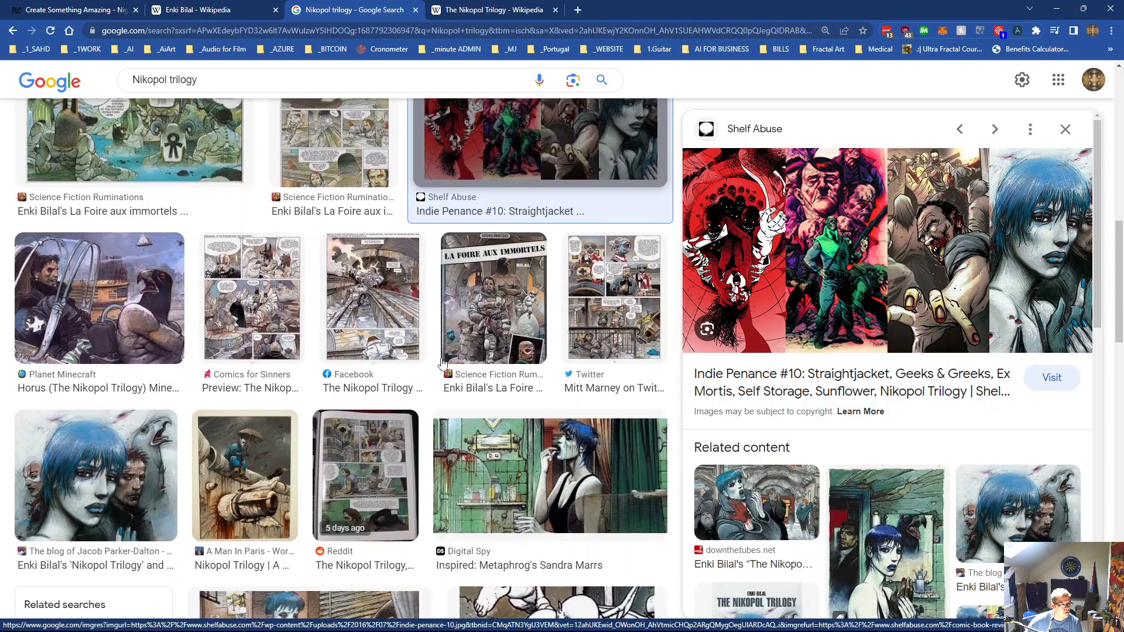
left_click(490, 281)
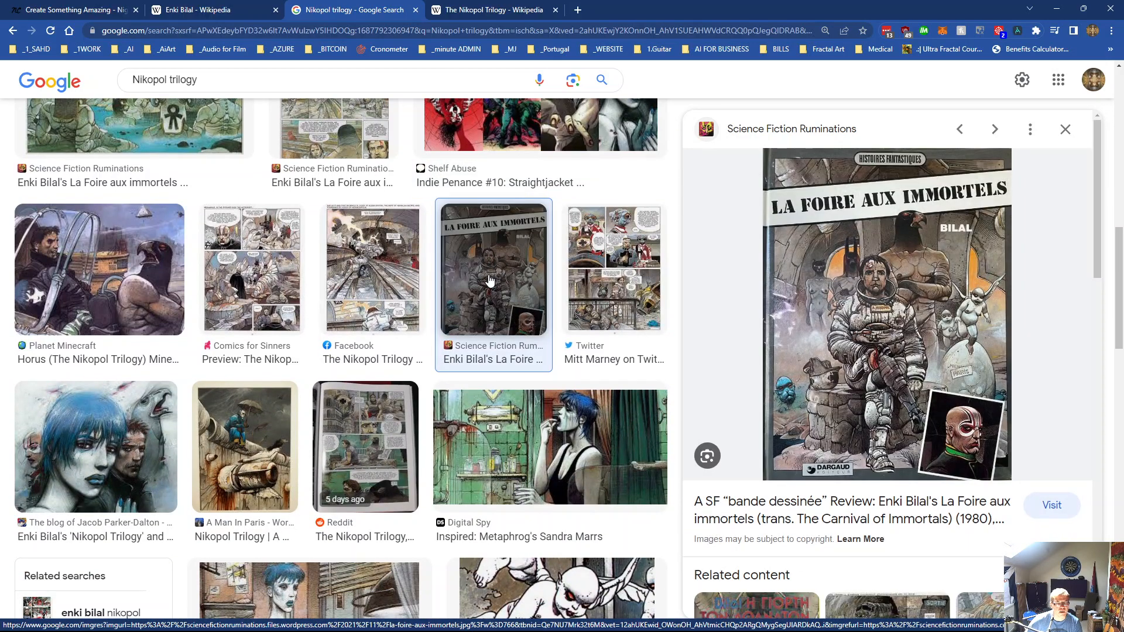
left_click(401, 276)
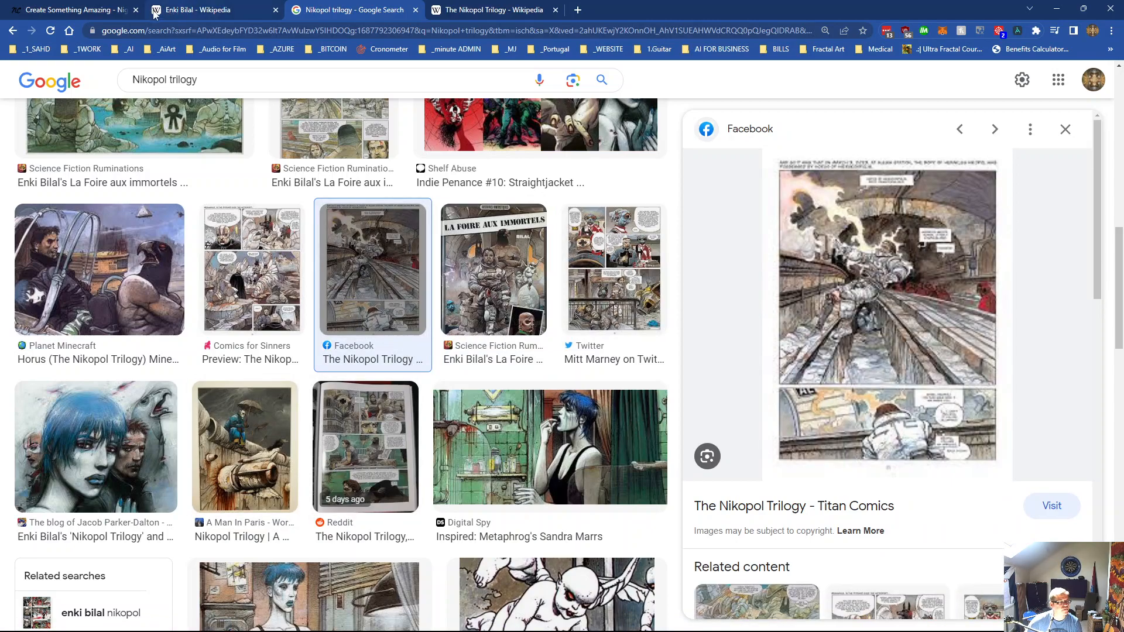
Switch to NightCafe and examine the second through ninth images of the new creation one by one
left_click(98, 12)
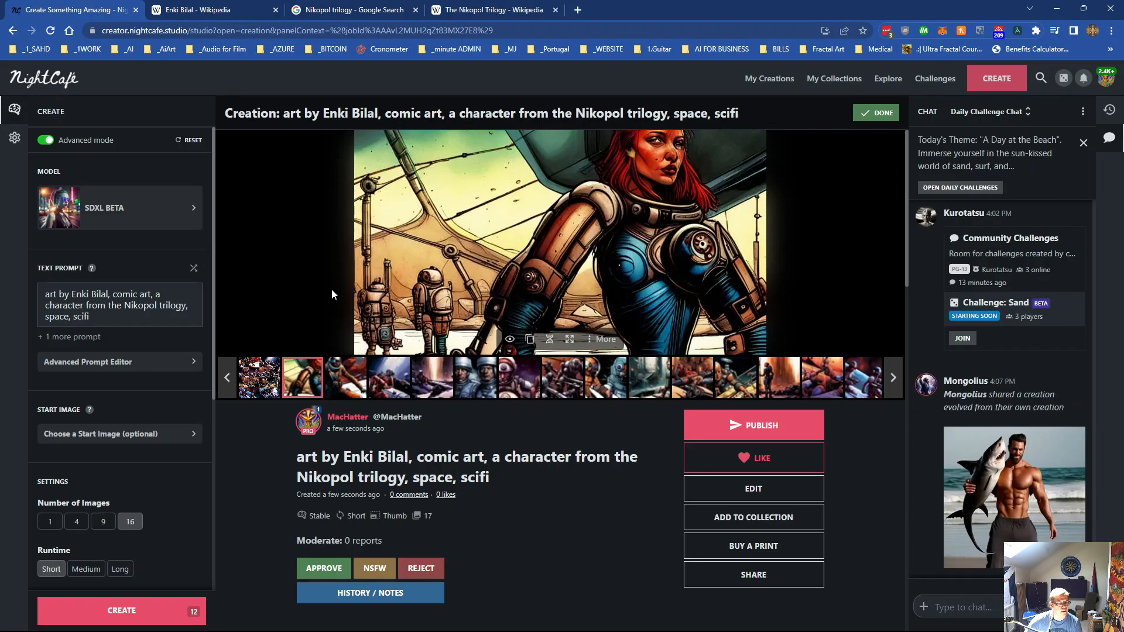
left_click(345, 378)
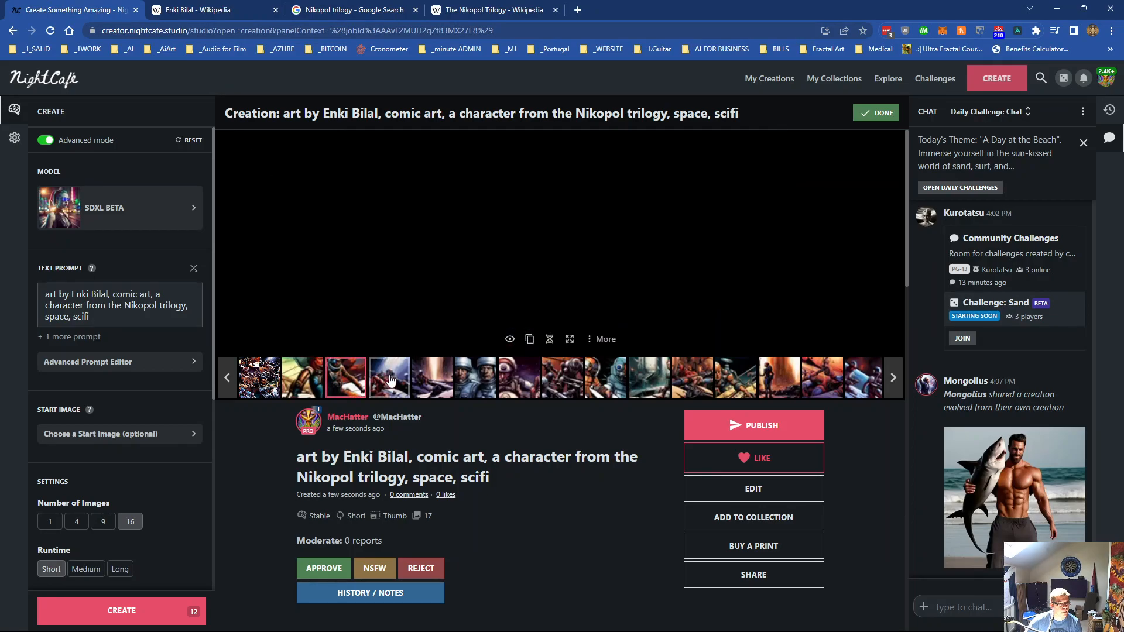
left_click(391, 379)
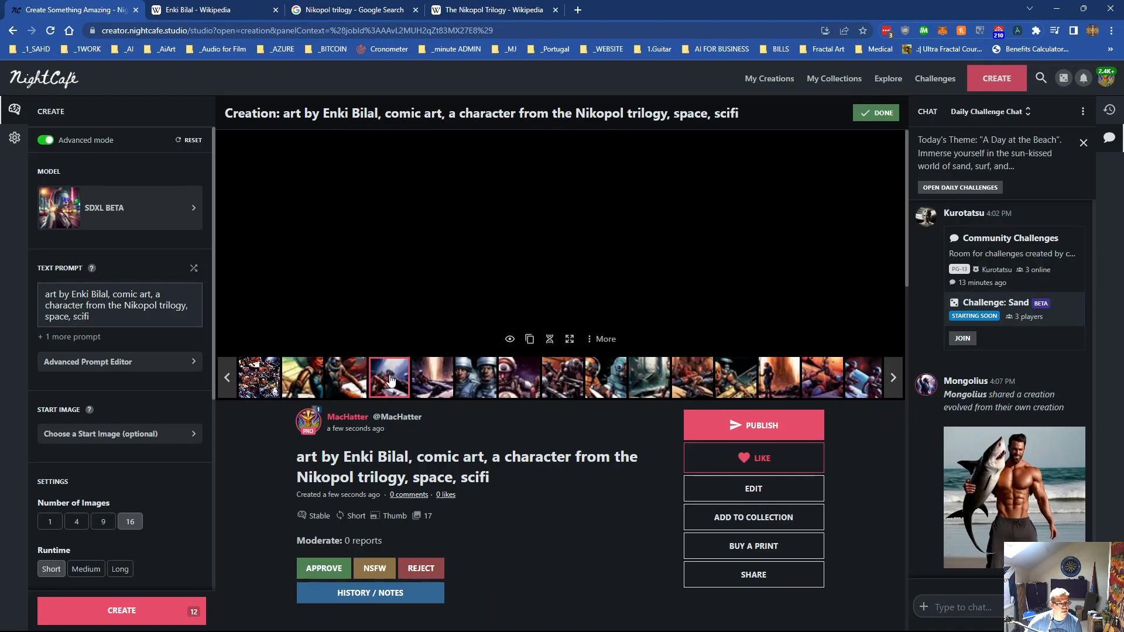
left_click(431, 380)
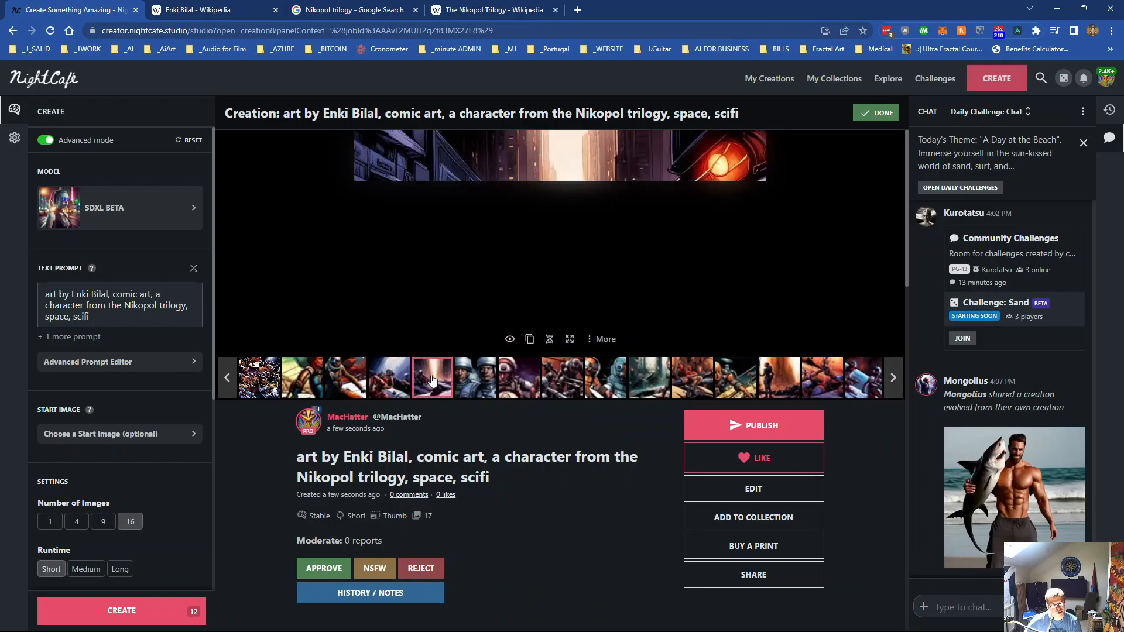
left_click(472, 378)
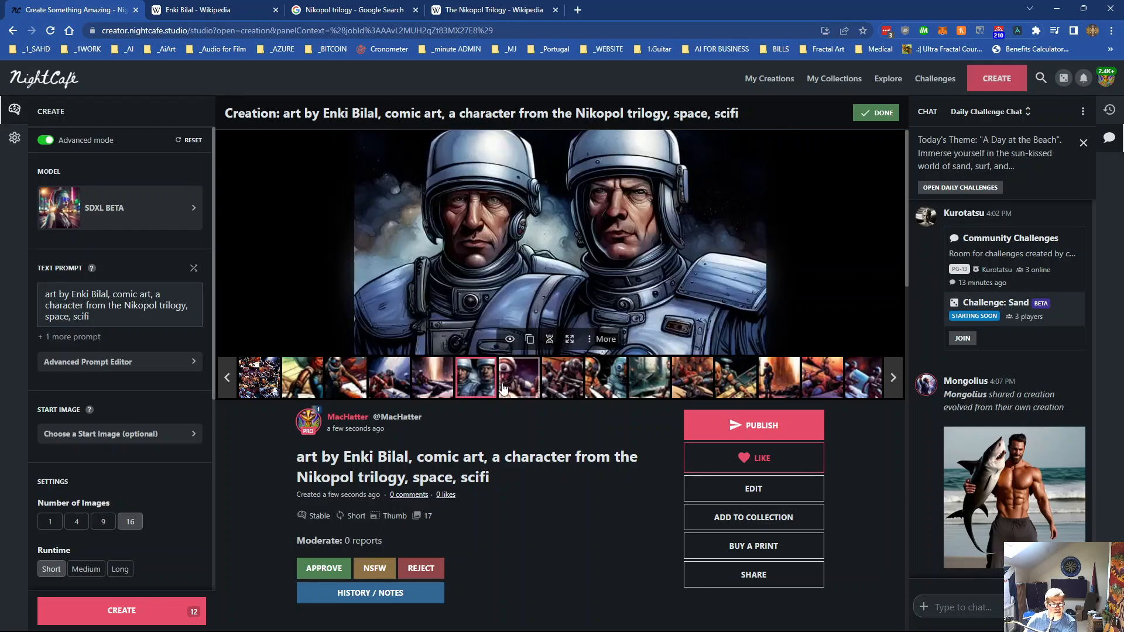
left_click(520, 390)
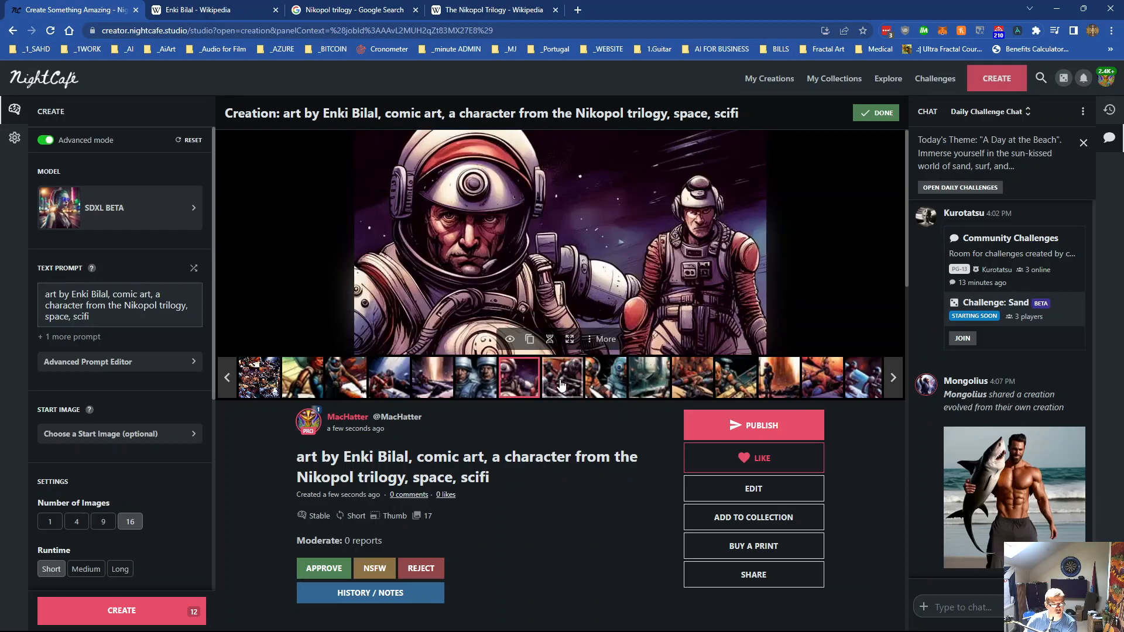
left_click(581, 385)
left_click(602, 387)
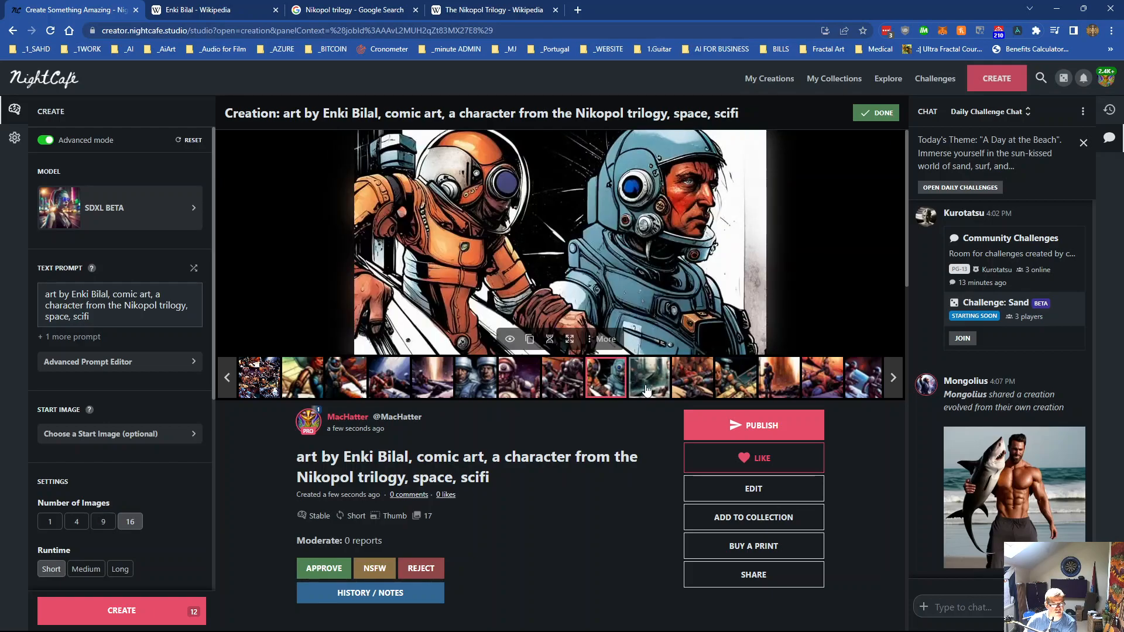
left_click(649, 389)
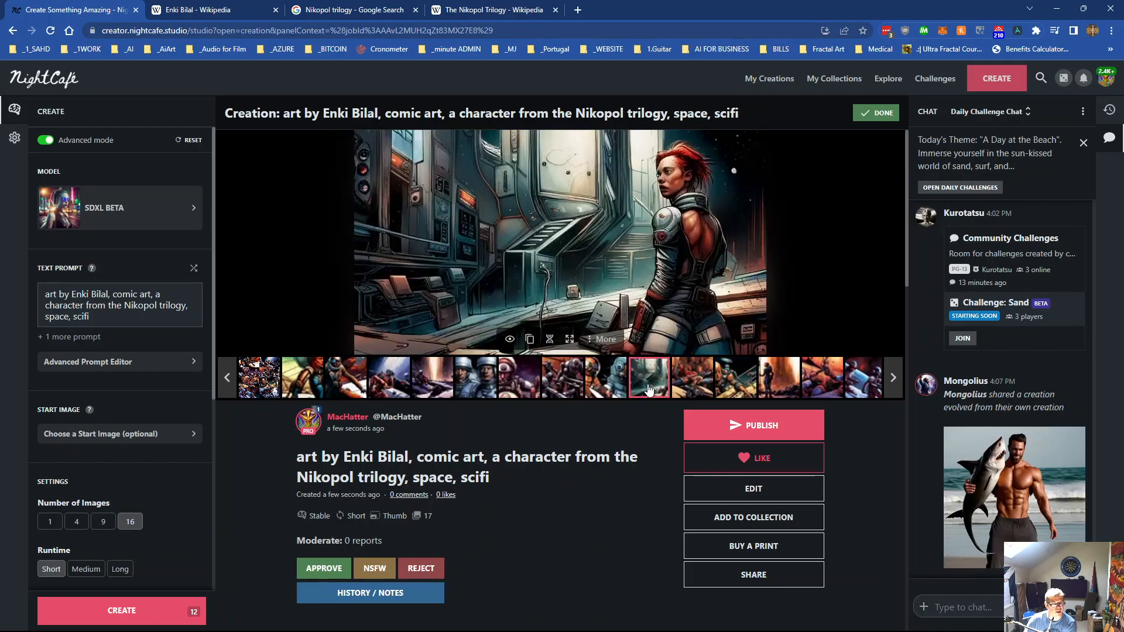
Examine further Nikopol trilogy image results, previewing the Reddit chessboard page, the Ear Splitting Trumpet picture and the ComicArtTracker page
left_click(357, 9)
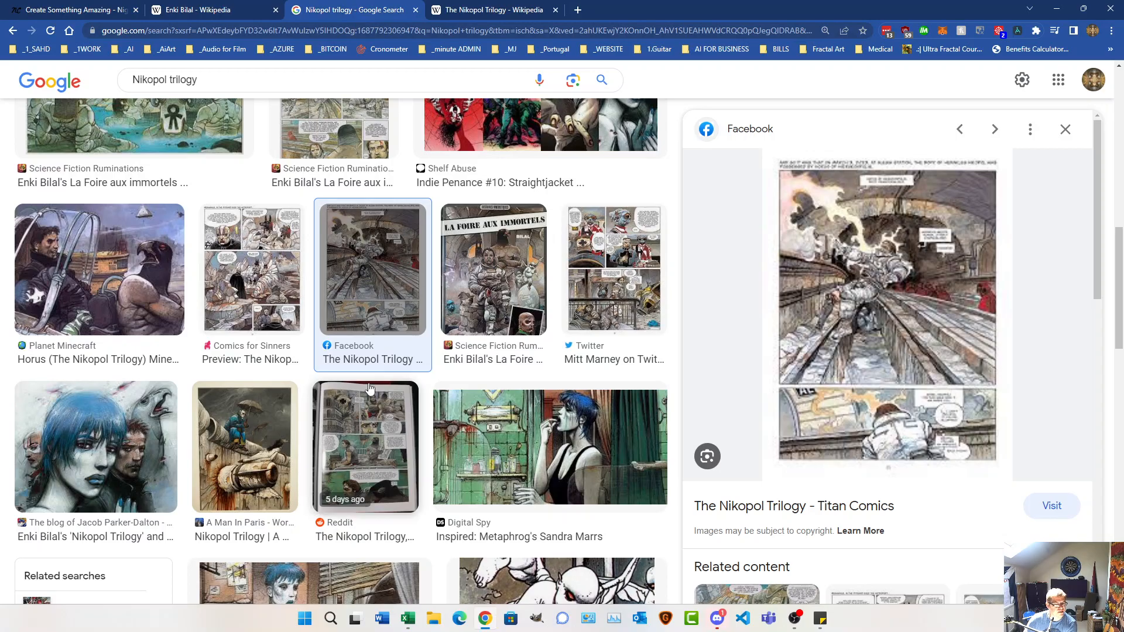
scroll(374, 389, "down", 7)
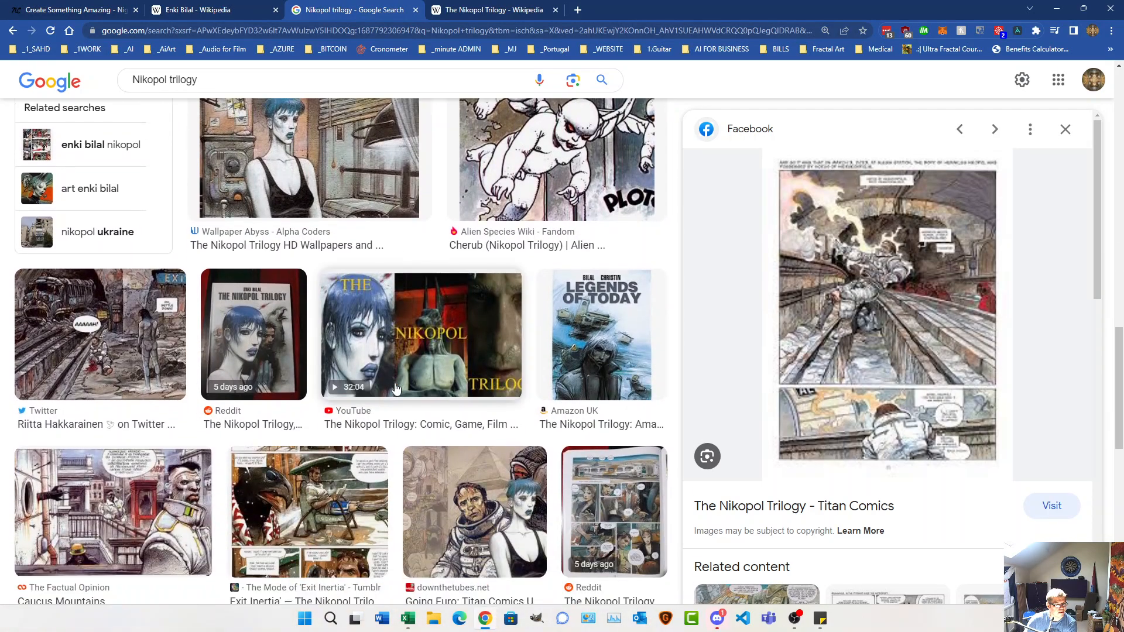
scroll(396, 388, "up", 1)
scroll(396, 388, "down", 2)
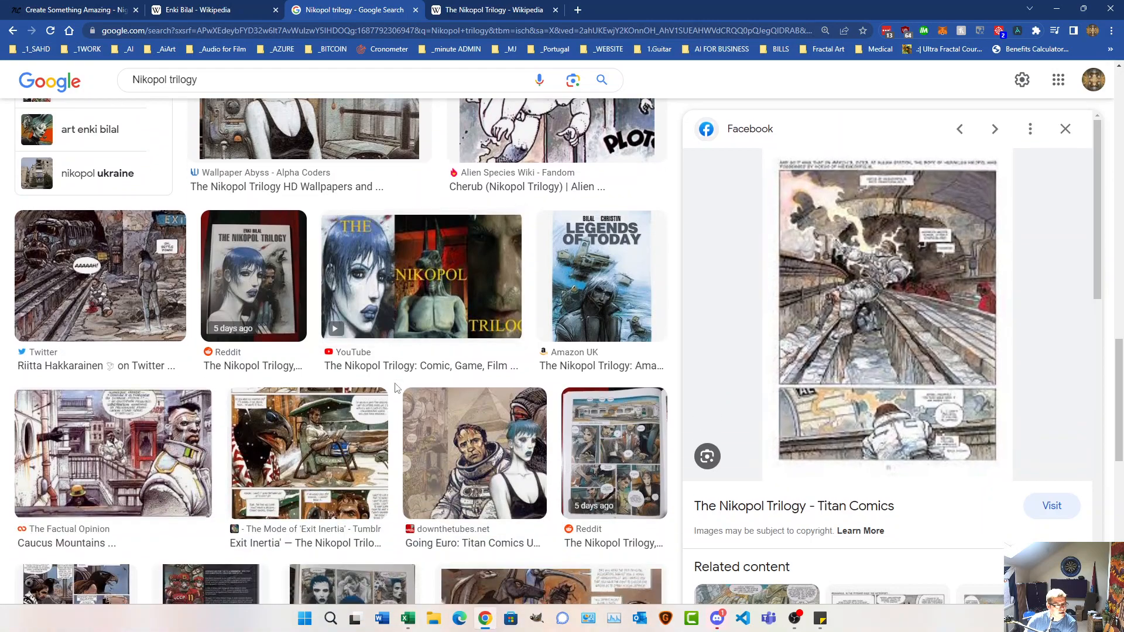
scroll(395, 388, "down", 4)
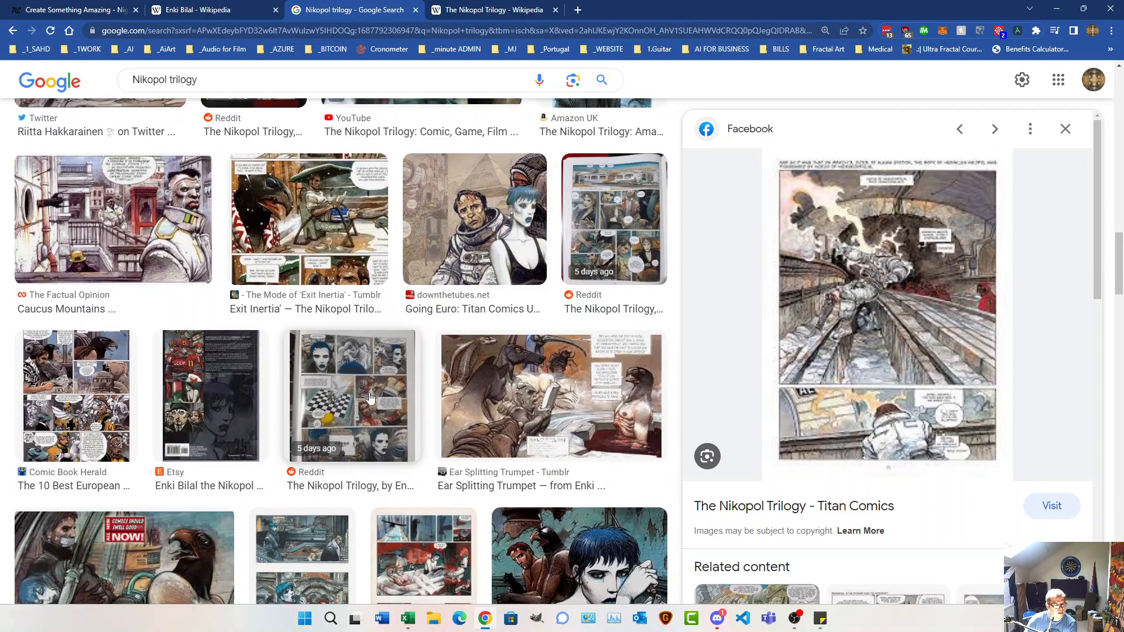
left_click(339, 400)
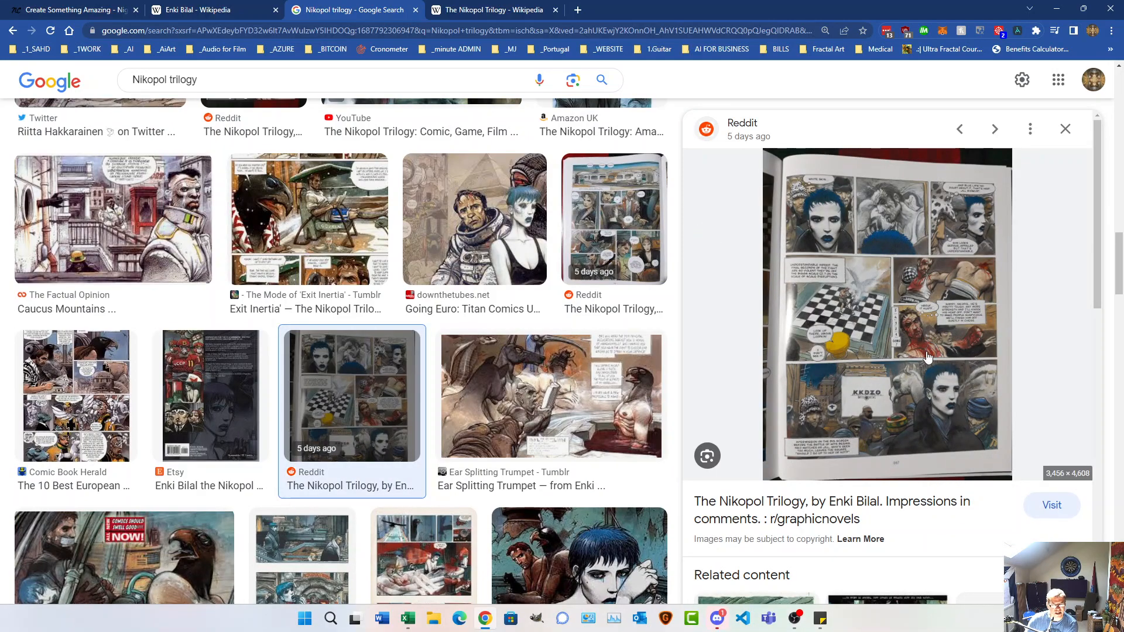
left_click(607, 383)
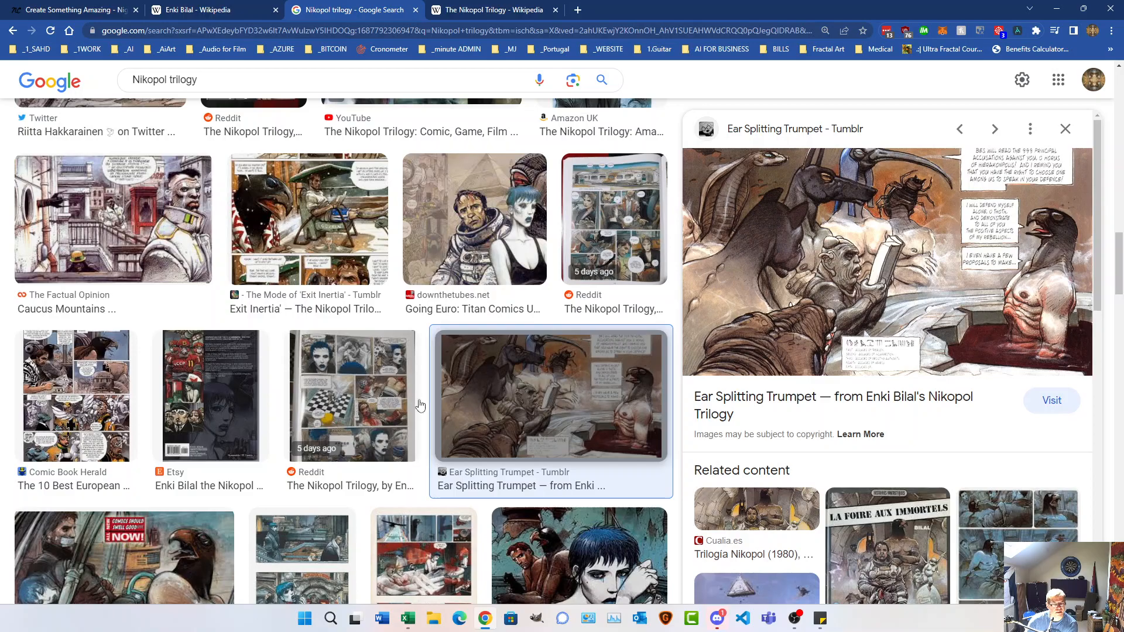
scroll(384, 411, "down", 4)
left_click(421, 375)
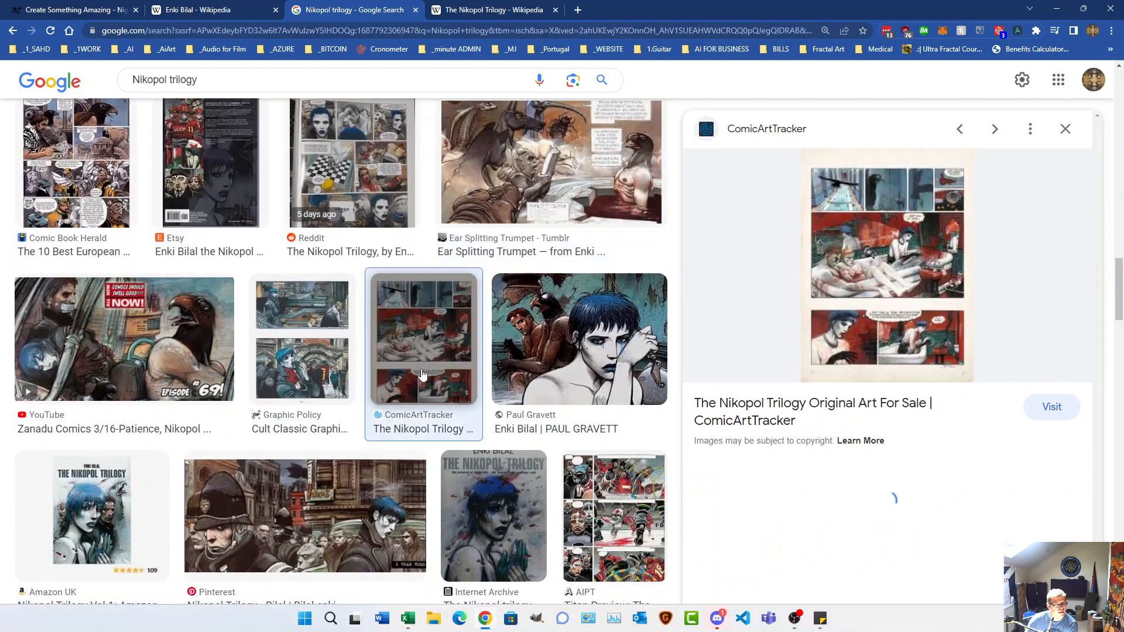
Preview the Paul Gravett picture of the blue-haired woman in the Nikopol trilogy image results and look further down the list
left_click(551, 362)
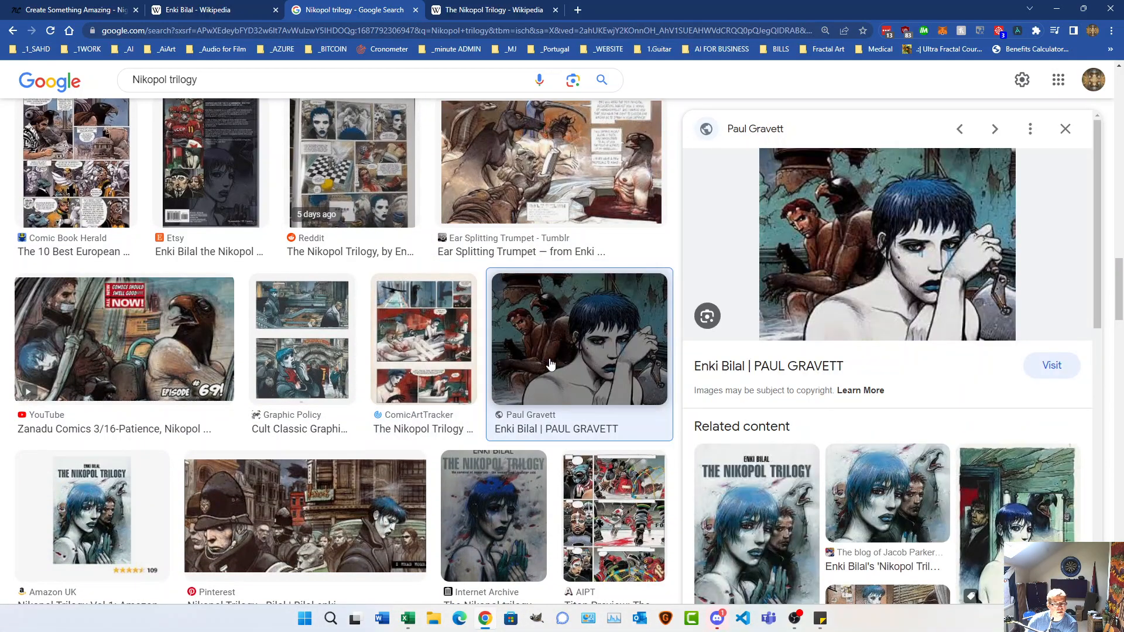
scroll(462, 362, "down", 2)
scroll(462, 363, "down", 2)
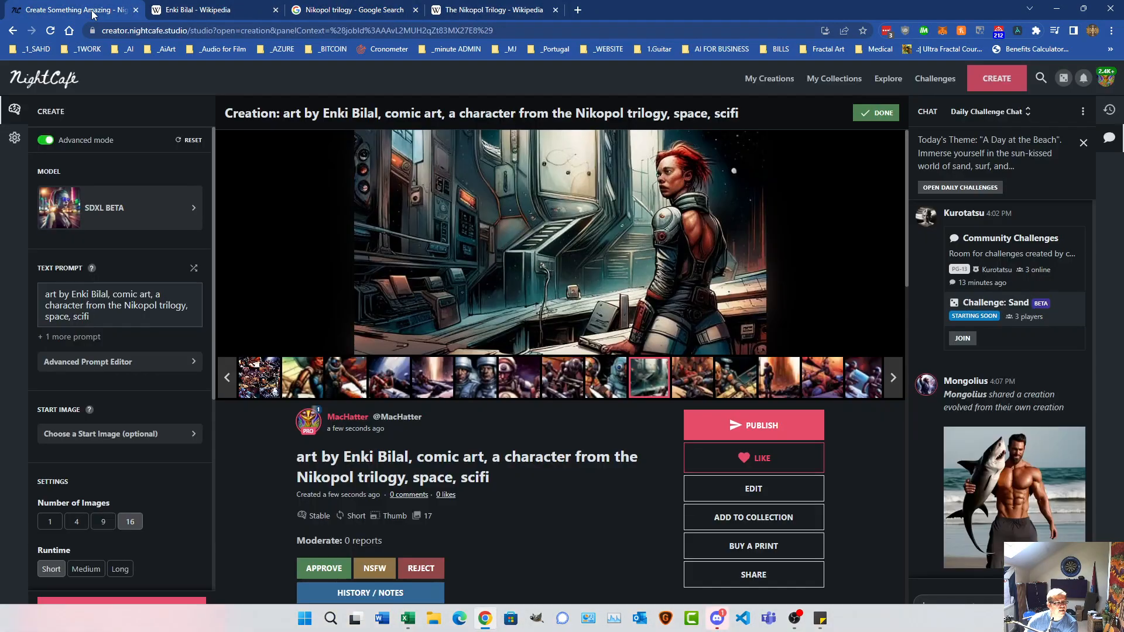
Switch to NightCafe and examine the tenth through sixteenth images of the creation one by one
left_click(70, 10)
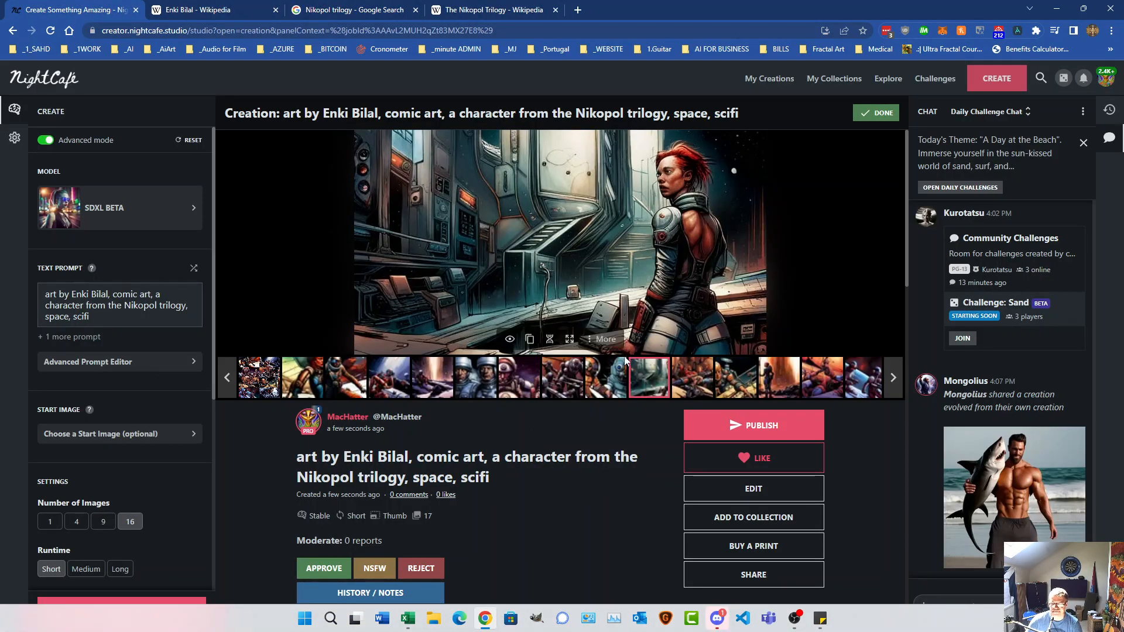
left_click(693, 387)
left_click(727, 383)
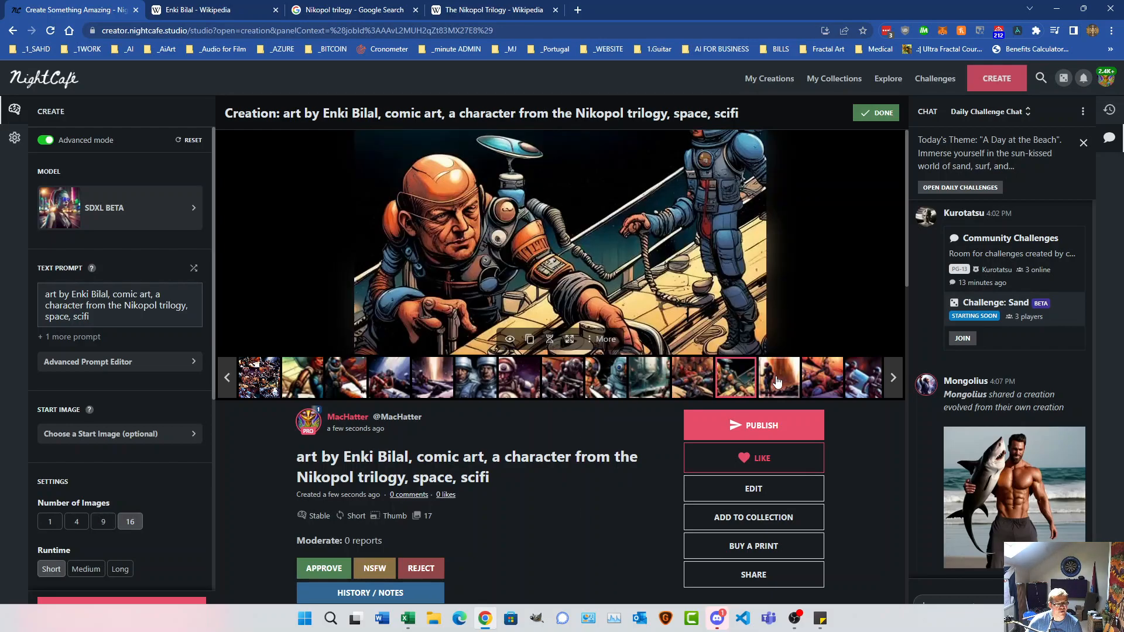
left_click(778, 381)
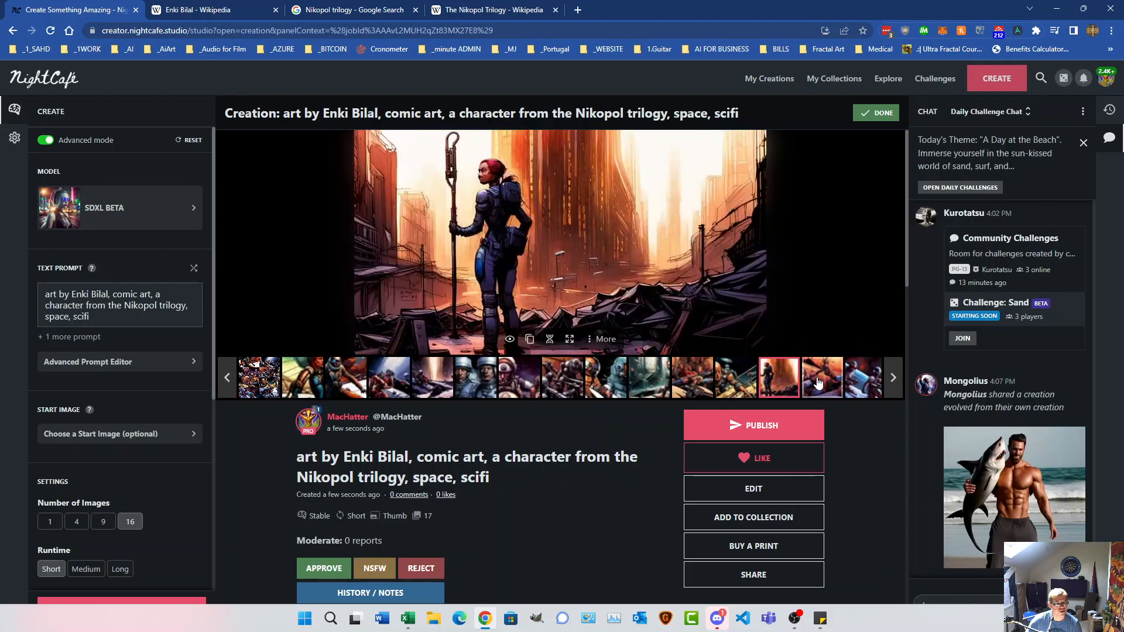
left_click(818, 382)
left_click(867, 384)
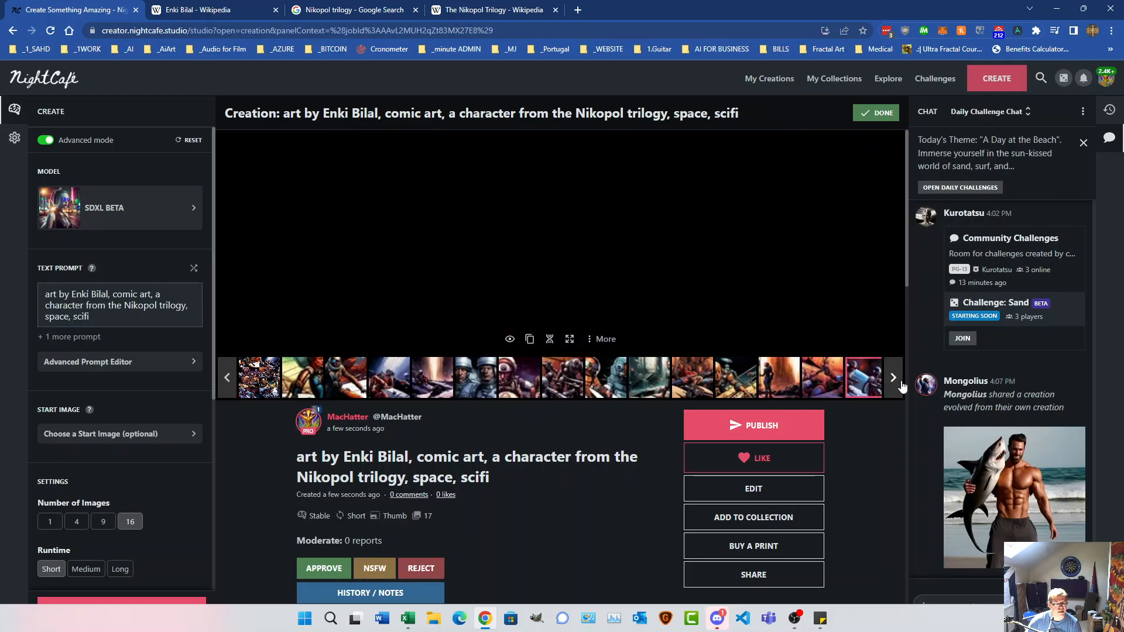
left_click(892, 380)
left_click(892, 380)
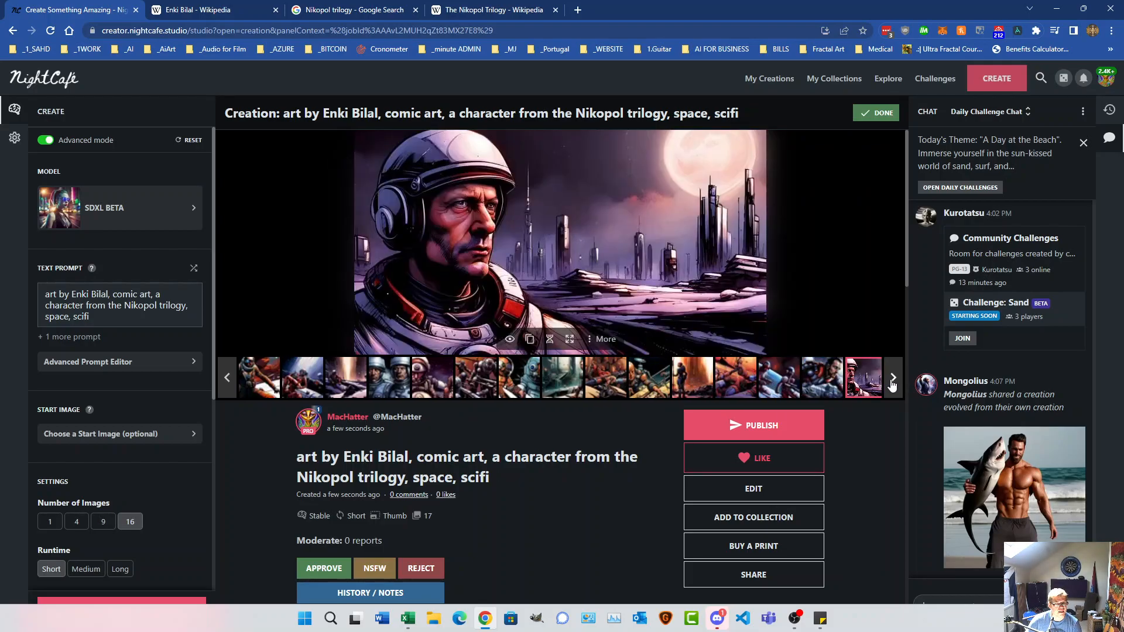
Check the Wikipedia article on The Nikopol Trilogy, and browse further down the Nikopol trilogy image results for more of Bilal's artwork
left_click(351, 10)
left_click(480, 10)
scroll(509, 290, "down", 4)
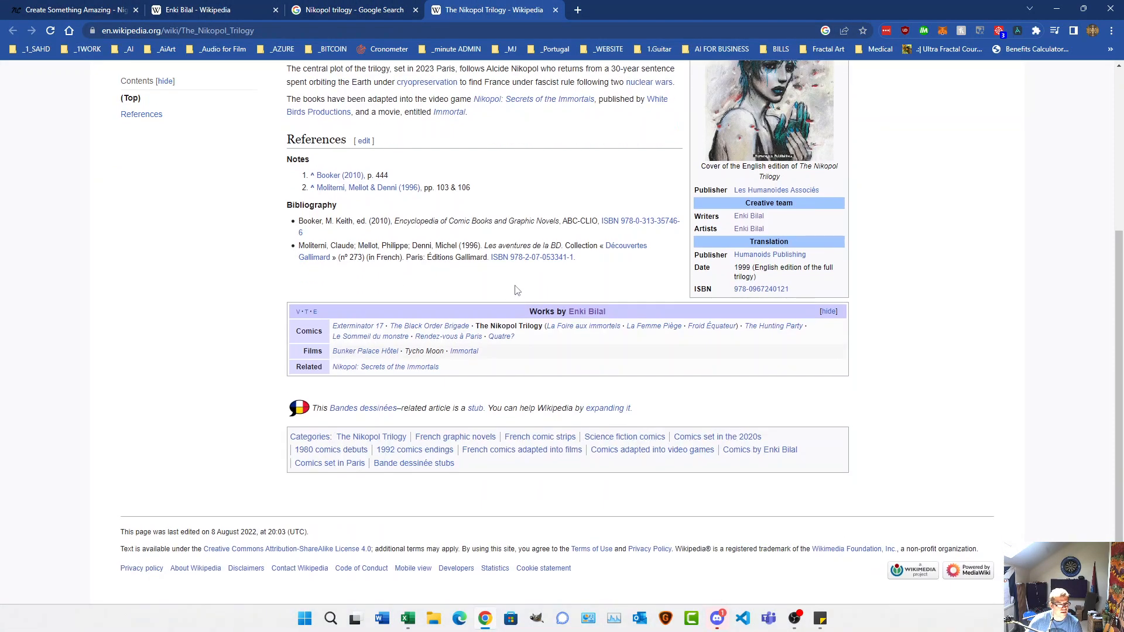
scroll(517, 291, "up", 4)
left_click(357, 10)
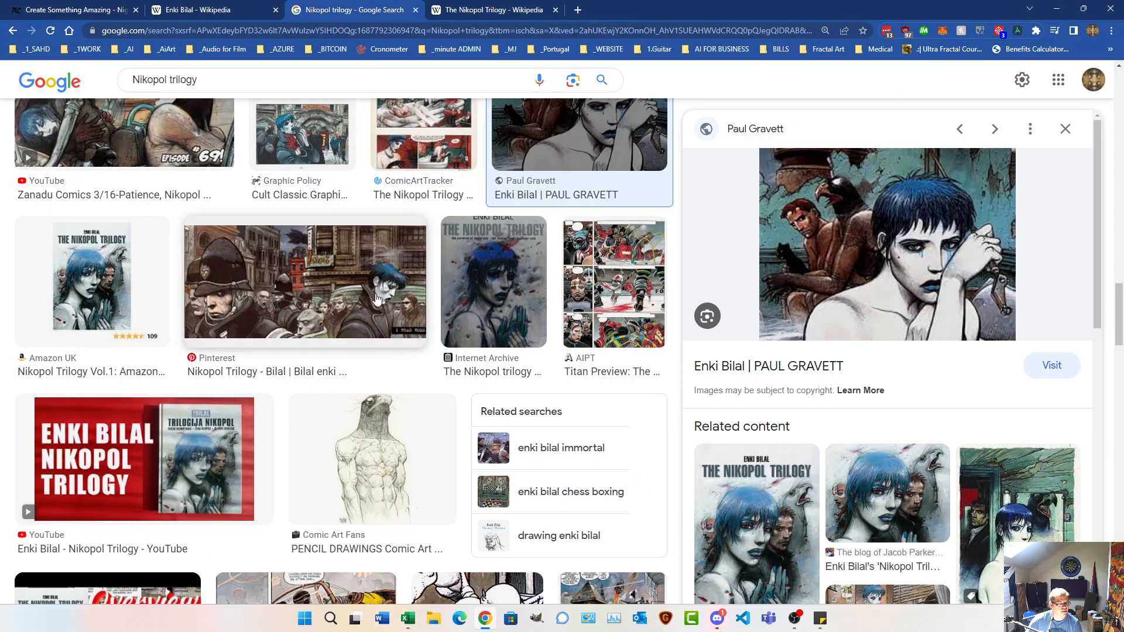
scroll(376, 299, "down", 14)
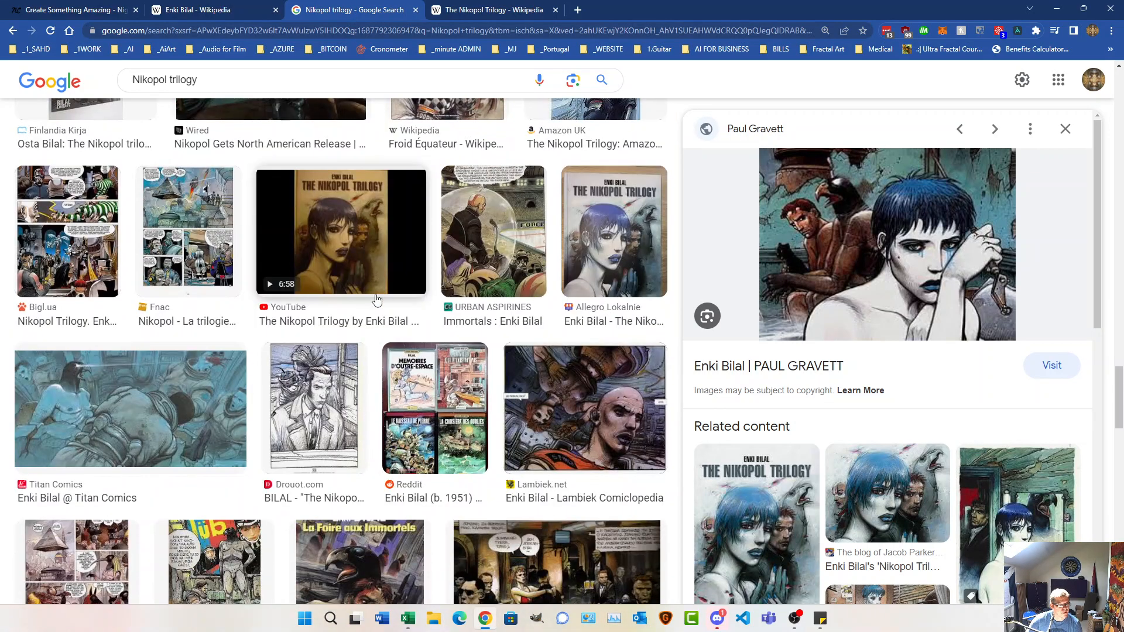
scroll(376, 299, "down", 3)
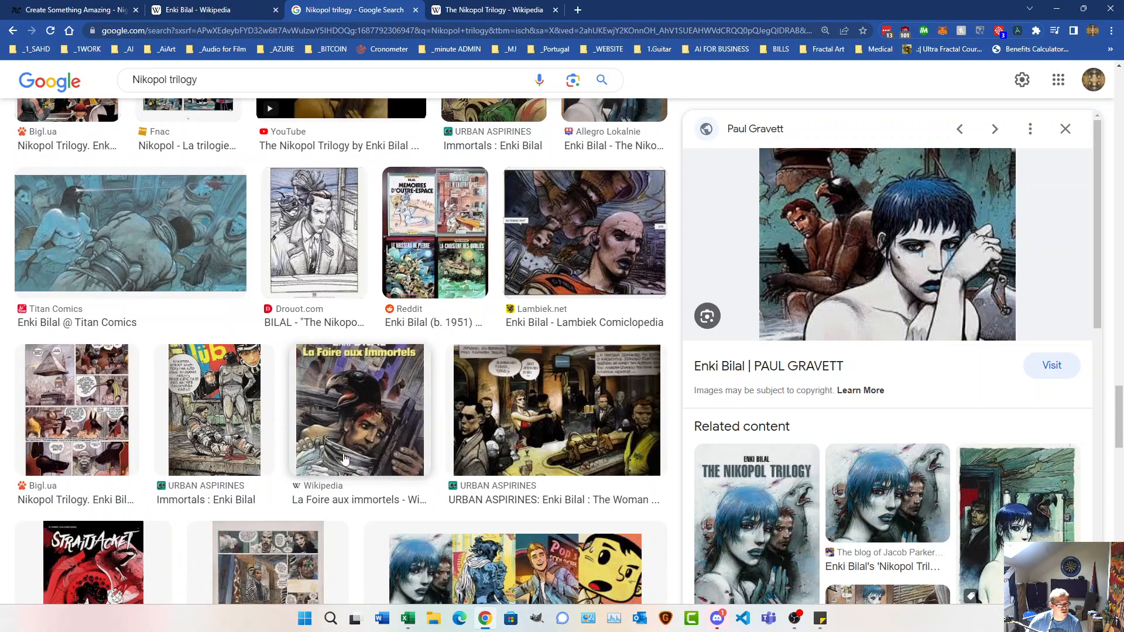
scroll(345, 458, "down", 2)
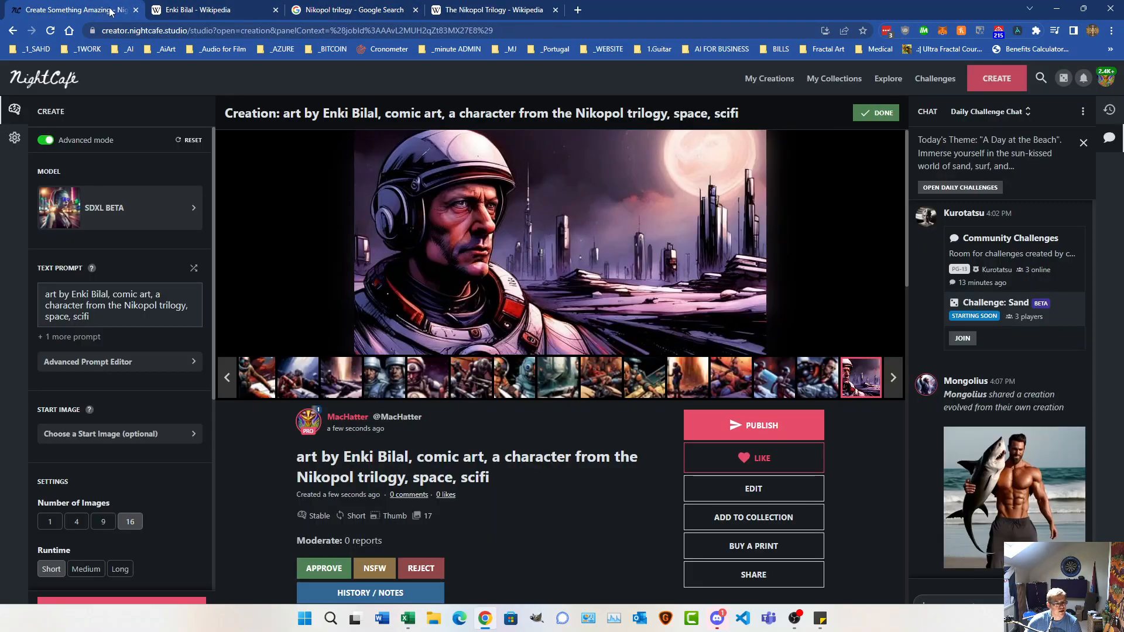
Return to NightCafe and review the generated images again, working back from the last ones to the third
left_click(106, 10)
left_click(766, 383)
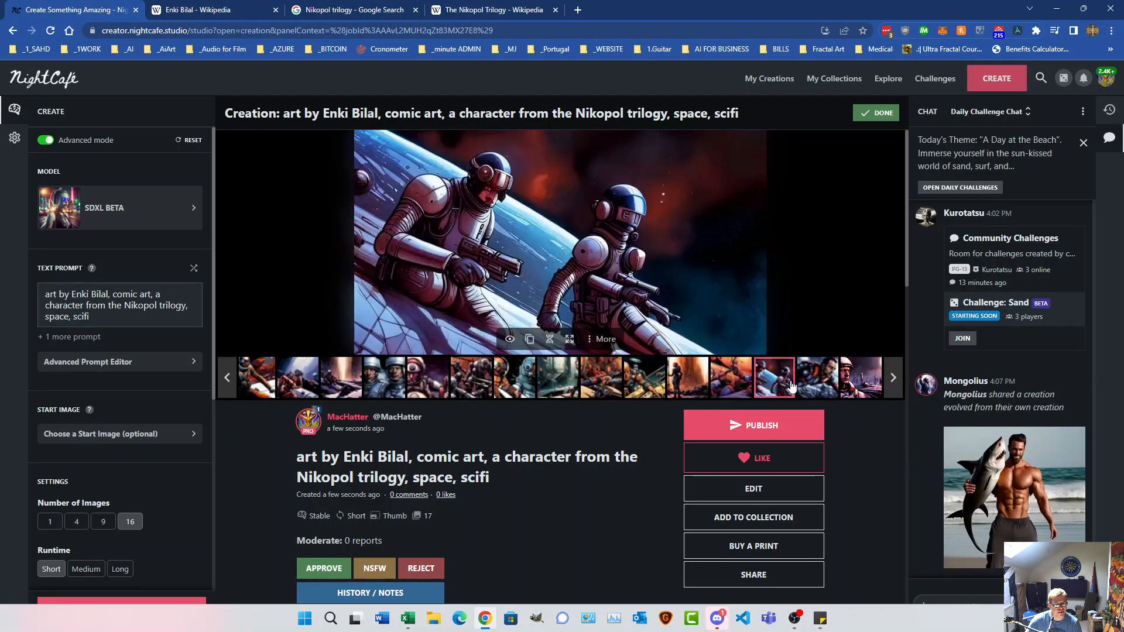
left_click(834, 388)
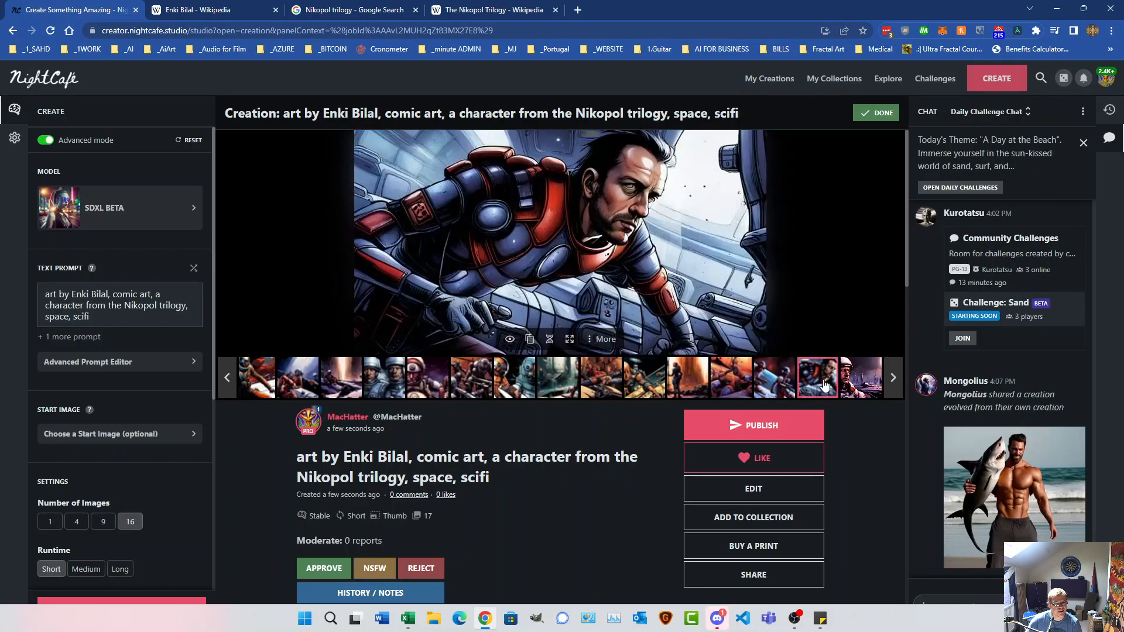
left_click(724, 380)
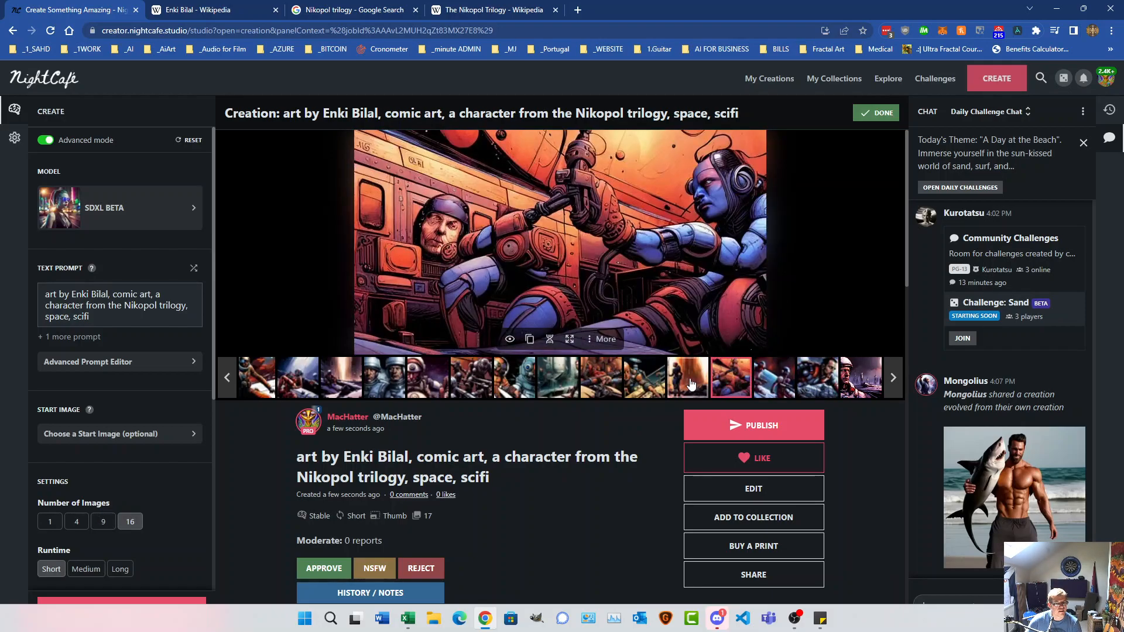
left_click(691, 383)
left_click(599, 378)
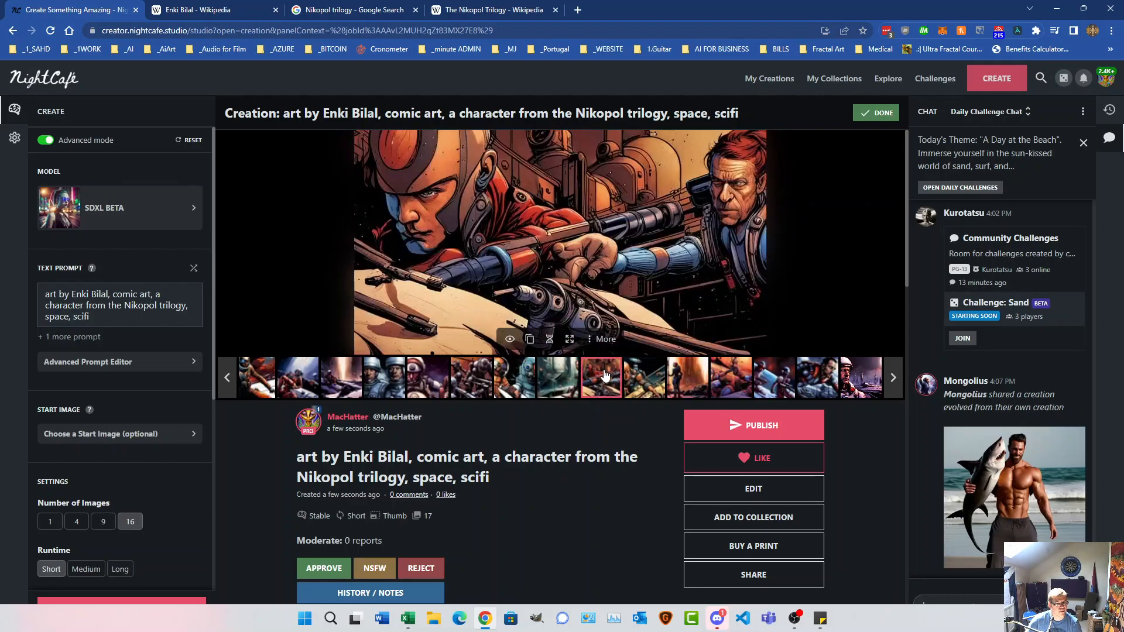
left_click(519, 375)
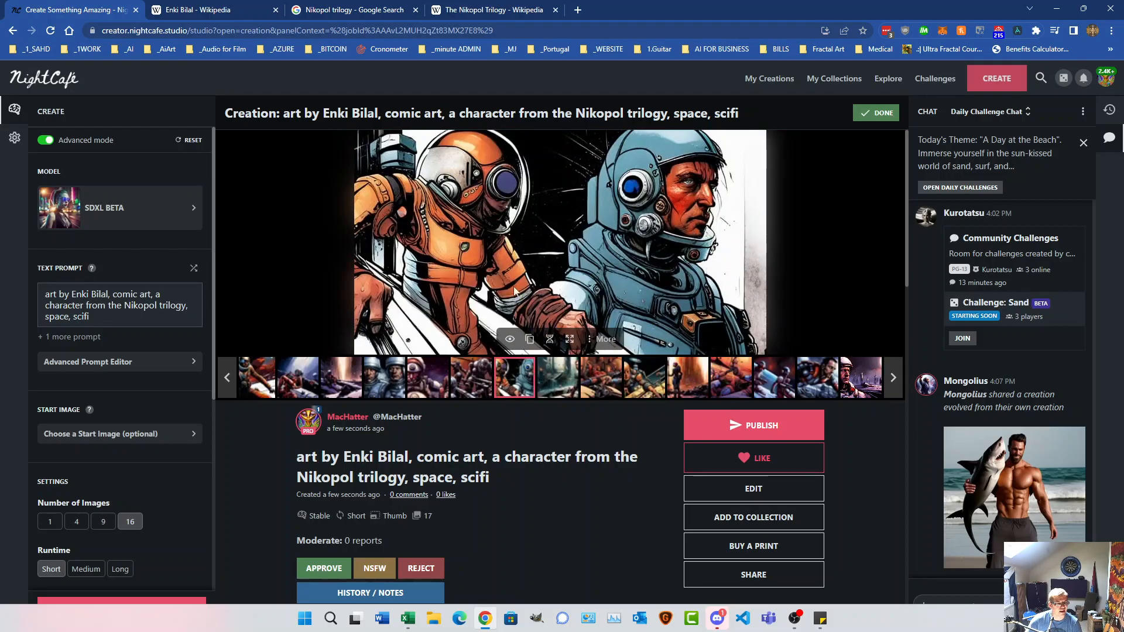
left_click(471, 380)
left_click(429, 383)
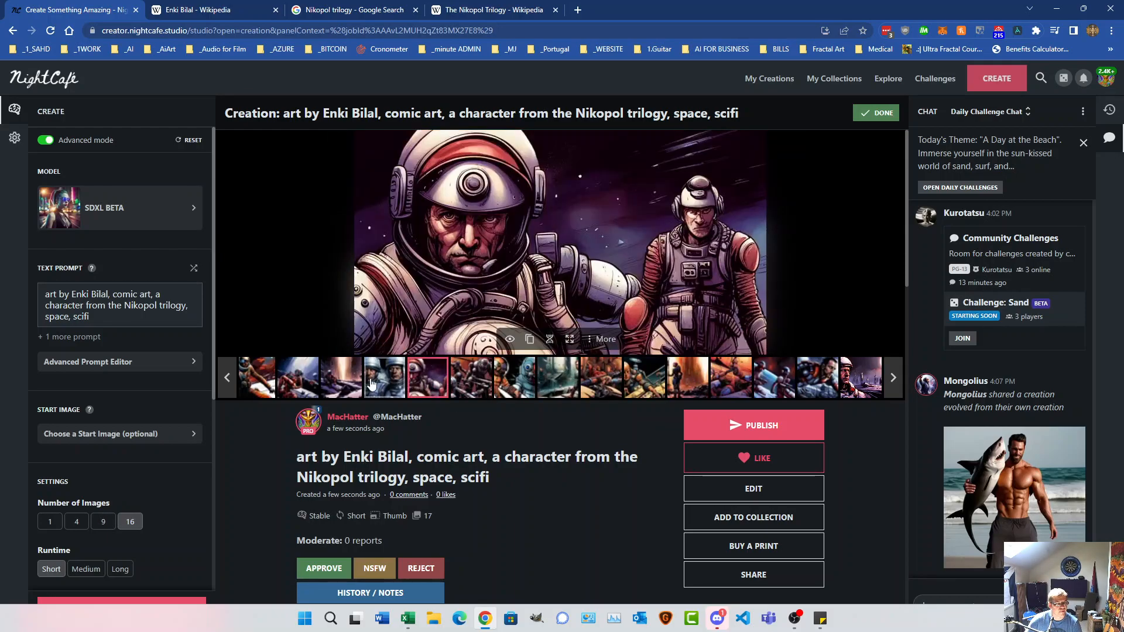
left_click(371, 383)
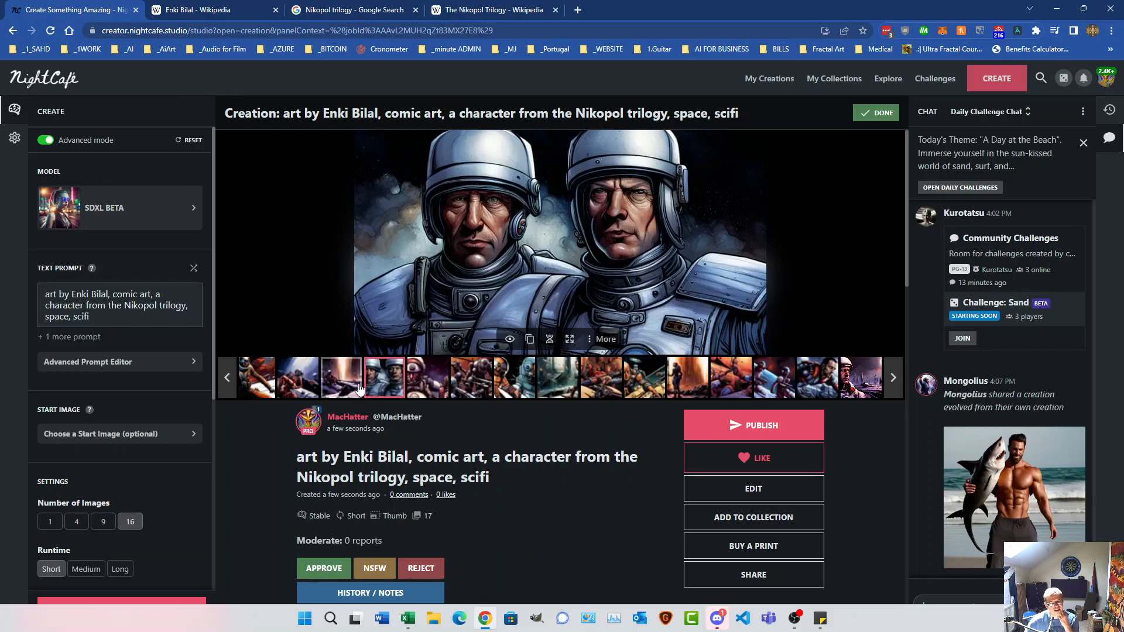
left_click(334, 383)
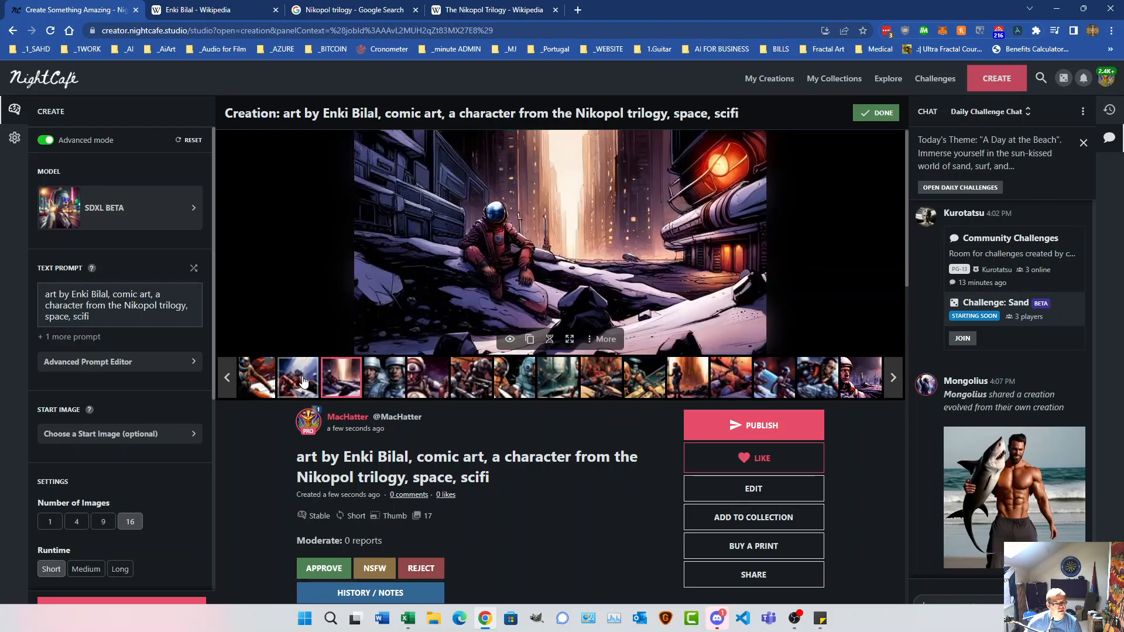
left_click(303, 382)
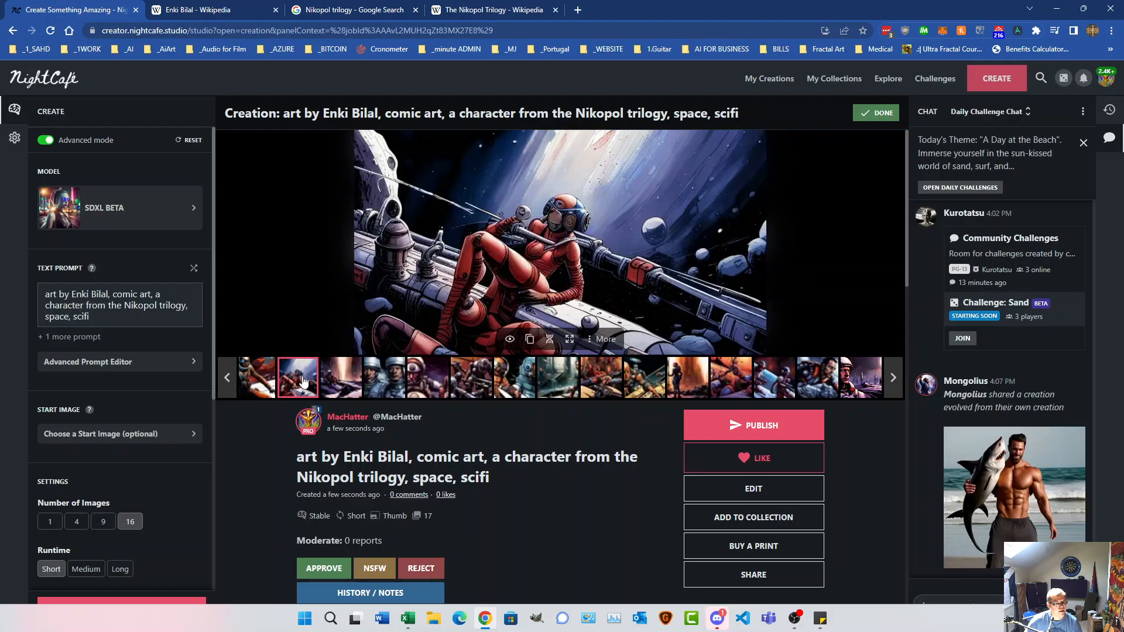
Compare the twelfth image with the fifteenth, and evolve the fifteenth one showing the dark-haired man in a red and blue spacesuit
left_click(687, 377)
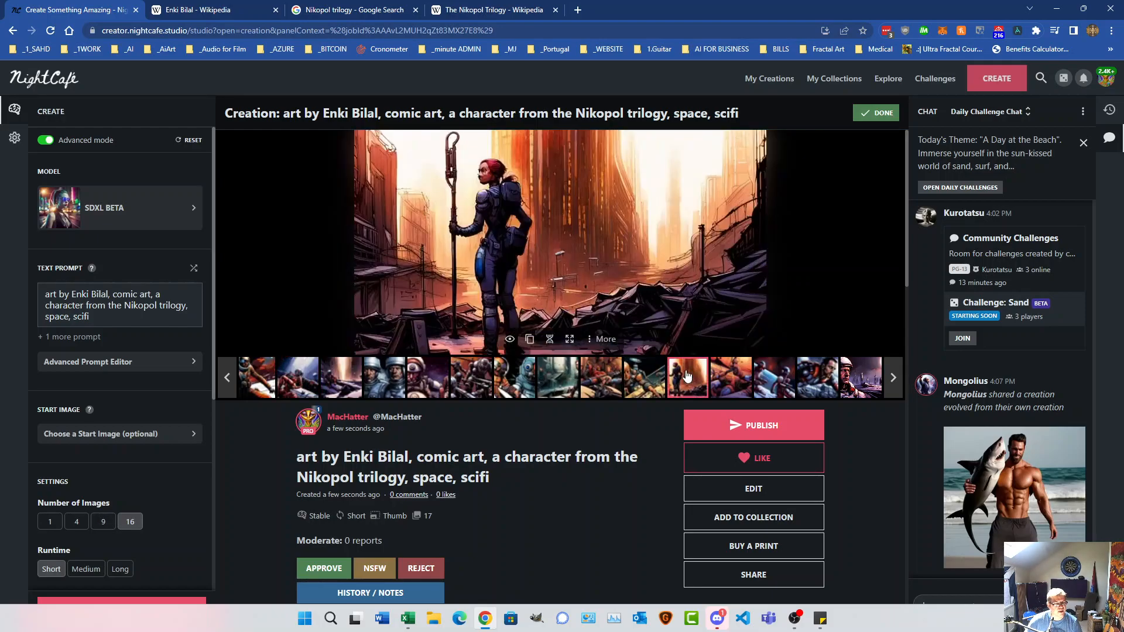
left_click(813, 379)
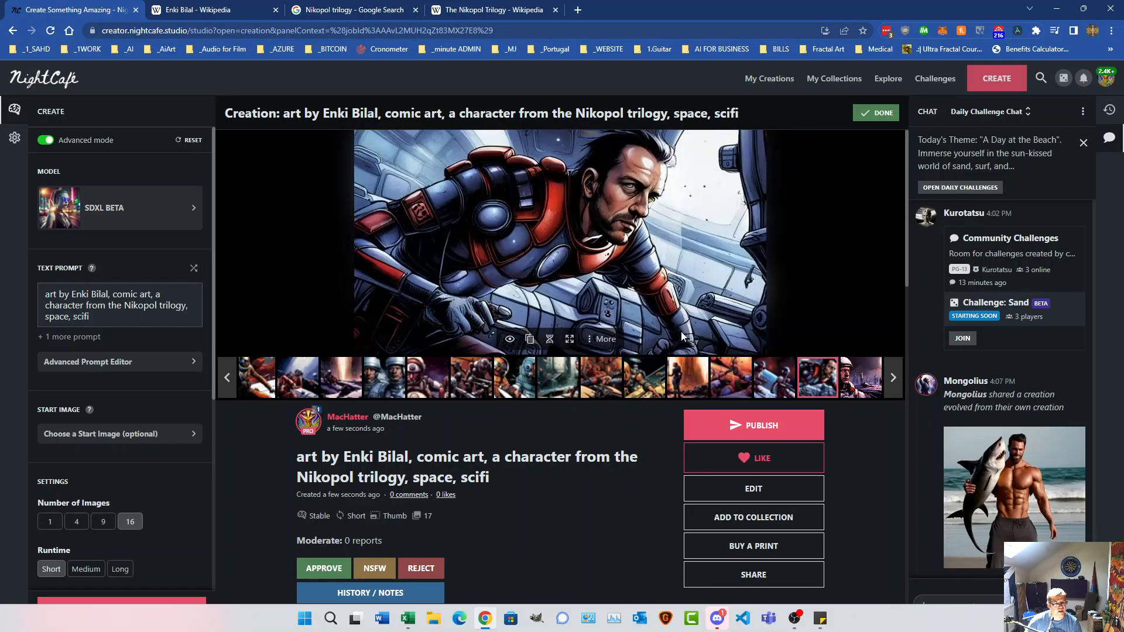
left_click(549, 340)
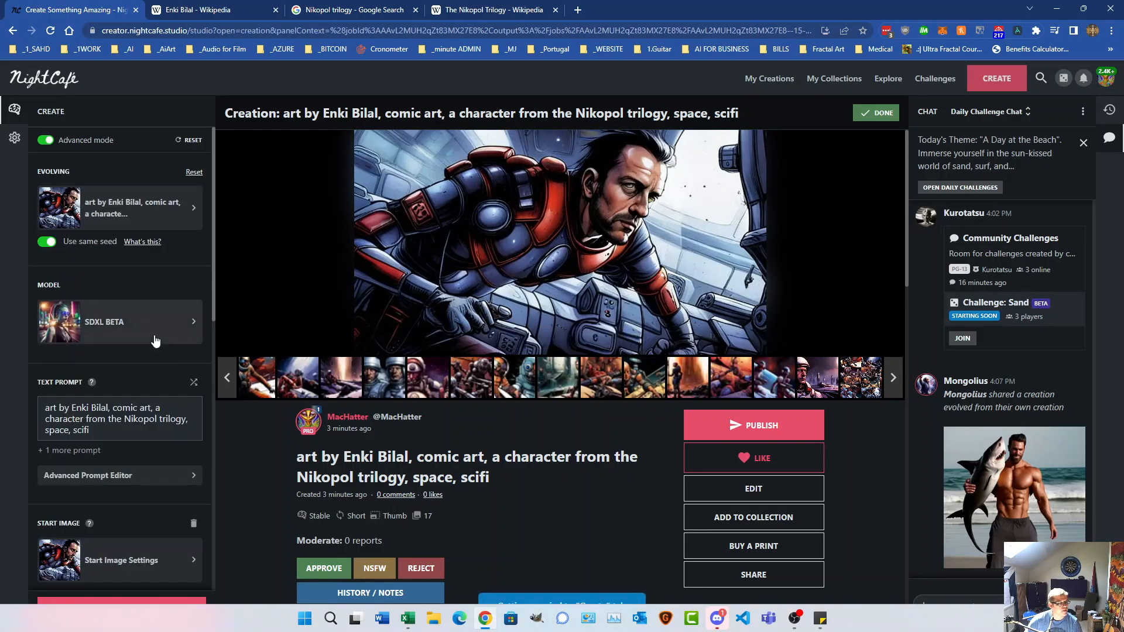
Reword the text prompt to "art by Enki Bilal, the Nikopol trilogy comic art, a character, space, scifi"
scroll(156, 340, "down", 2)
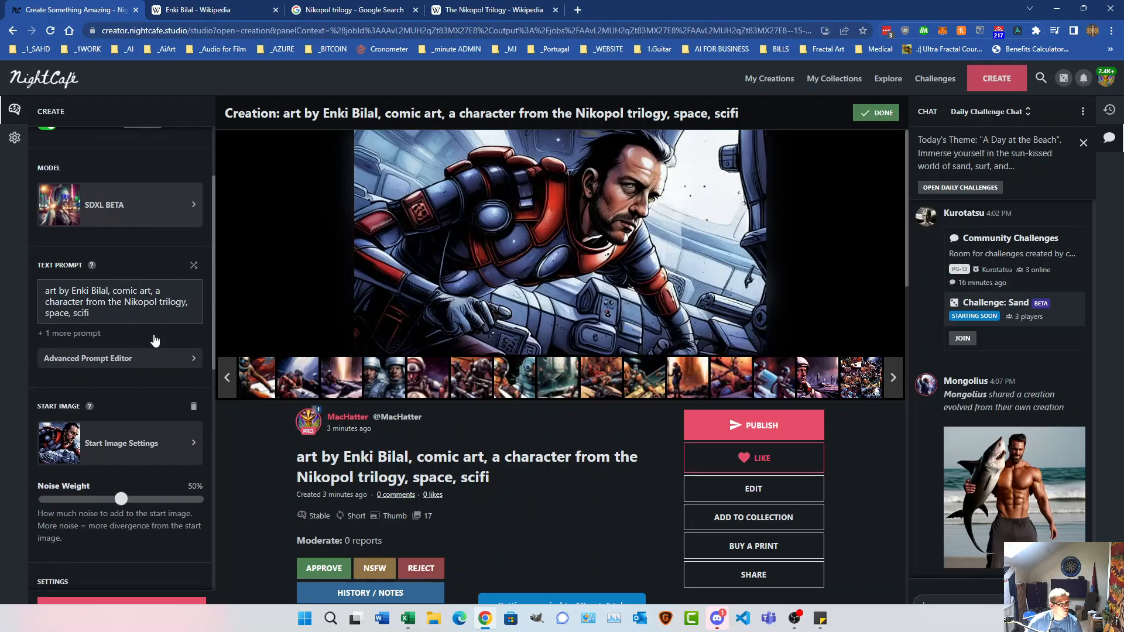
left_click(113, 313)
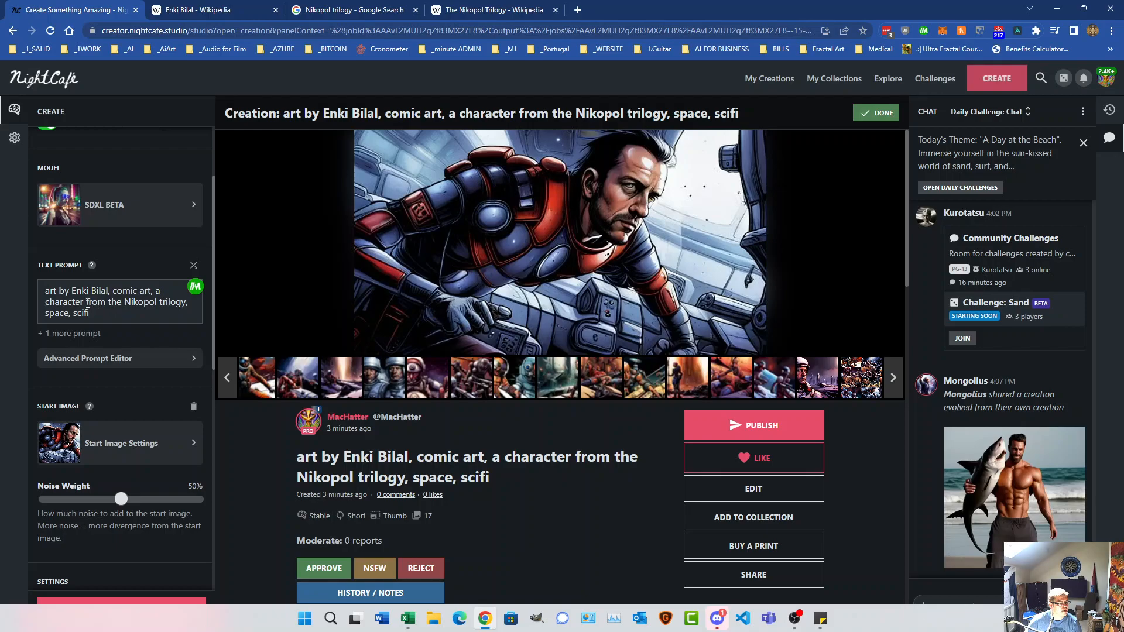
double_click(93, 303)
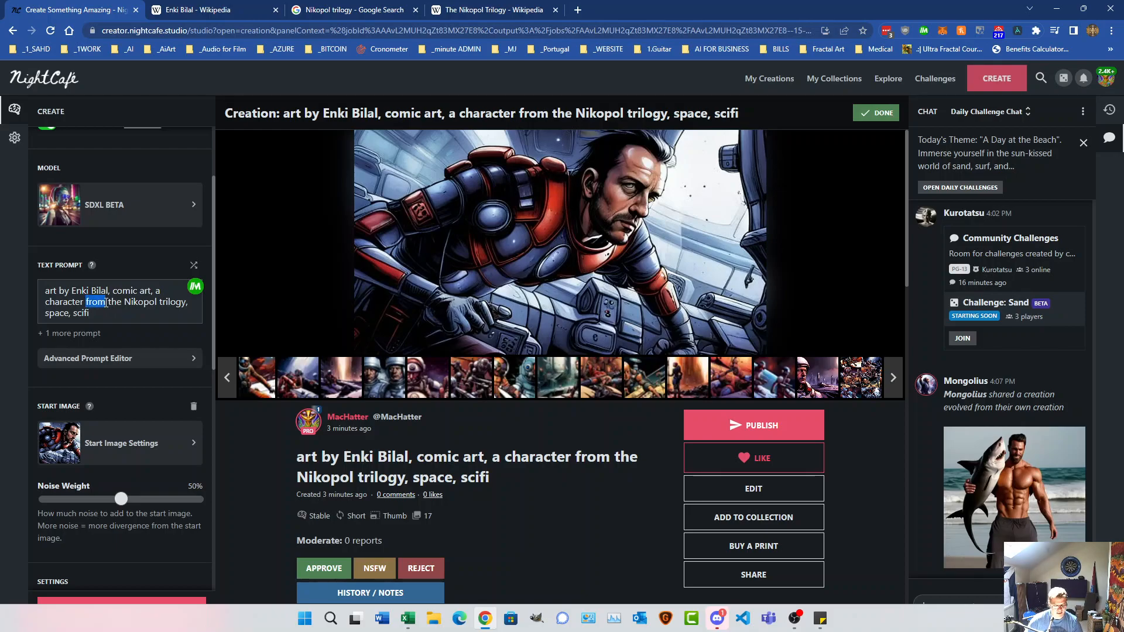
key("BackSpace")
left_click_drag(98, 302, 168, 303)
key("ctrl+c")
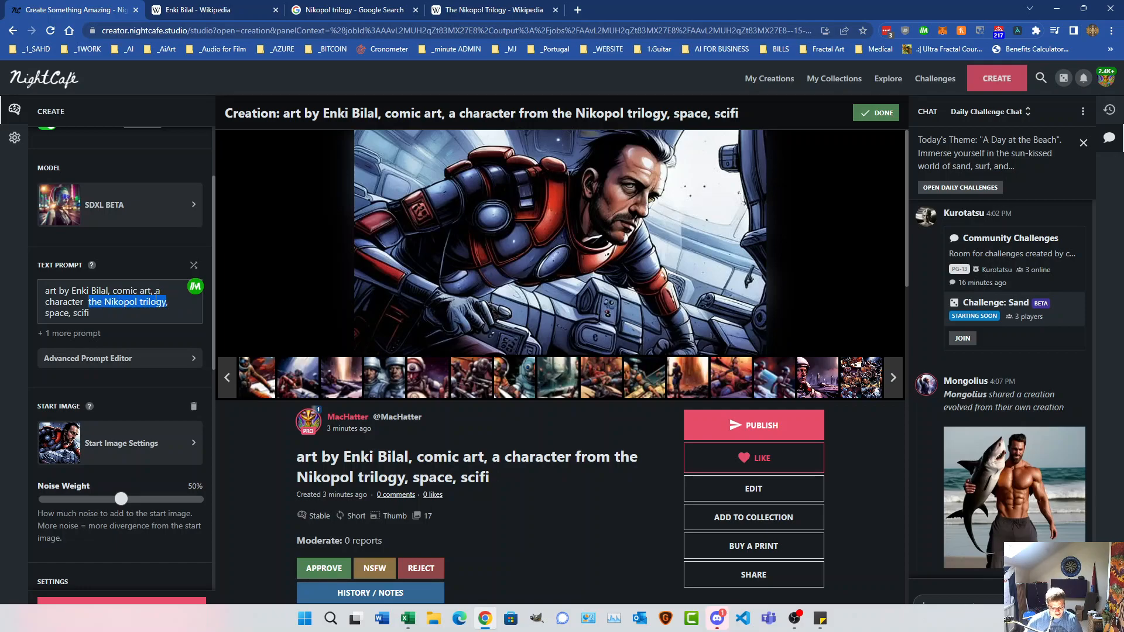
key("BackSpace")
key("Delete")
key("BackSpace")
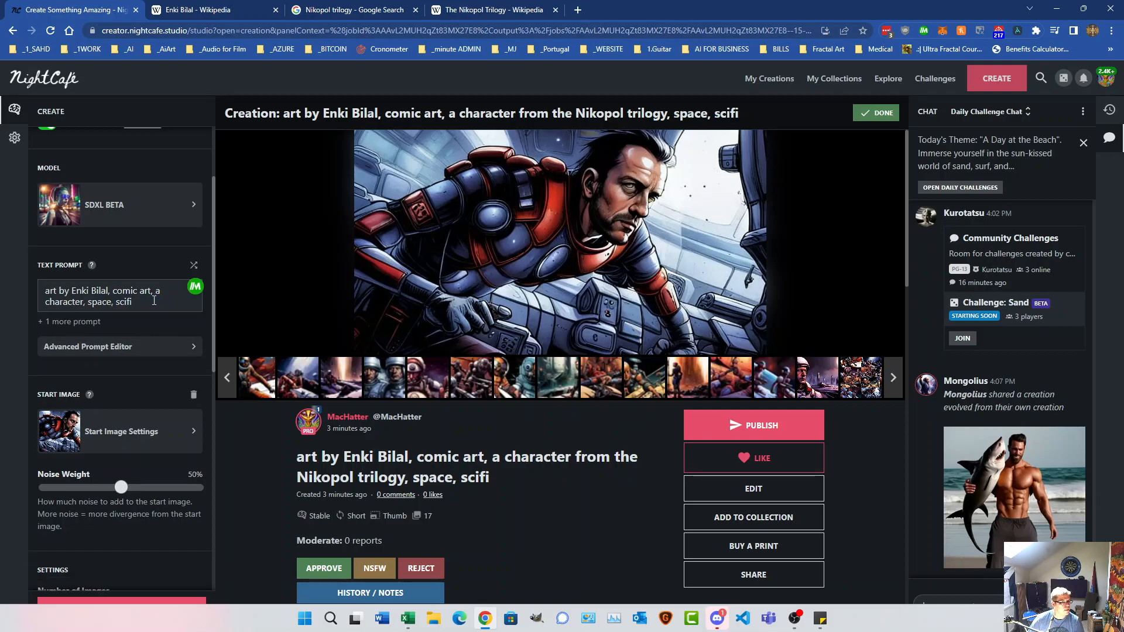
left_click(114, 291)
key("ctrl+v")
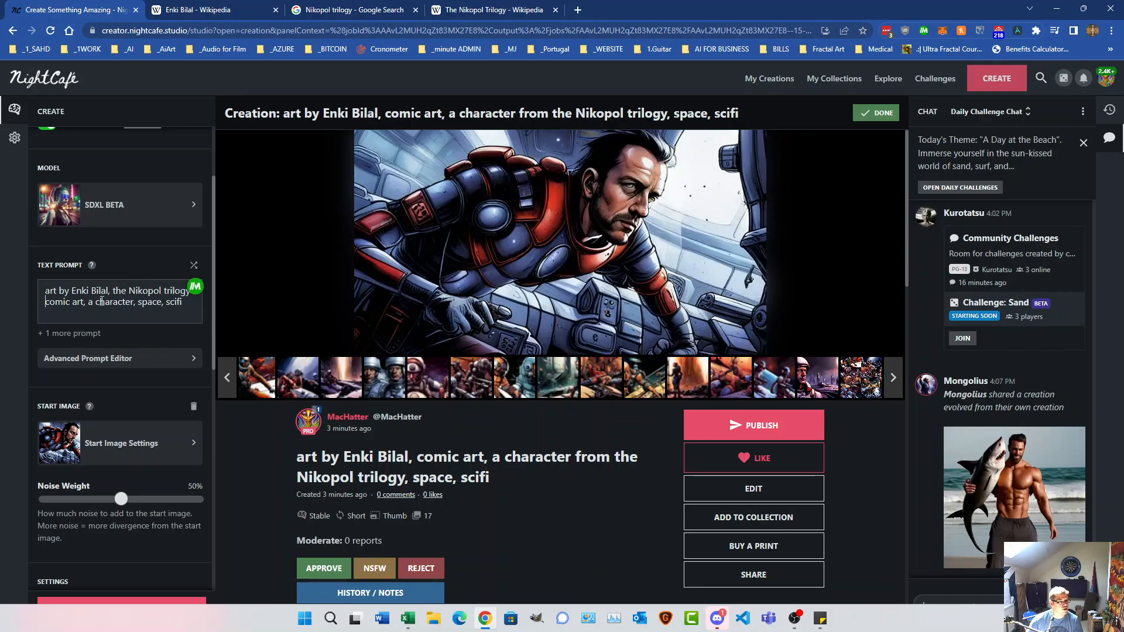
Review the generation settings and create 16 images from the evolved start image, approving the 12-credit cost
scroll(149, 433, "down", 10)
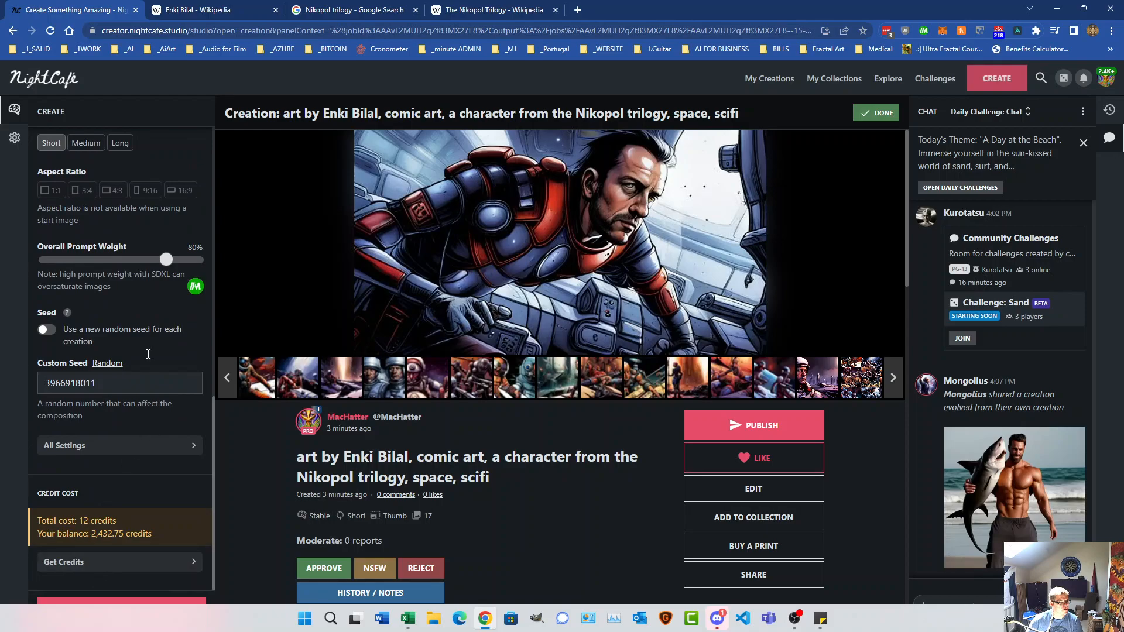
scroll(147, 314, "up", 2)
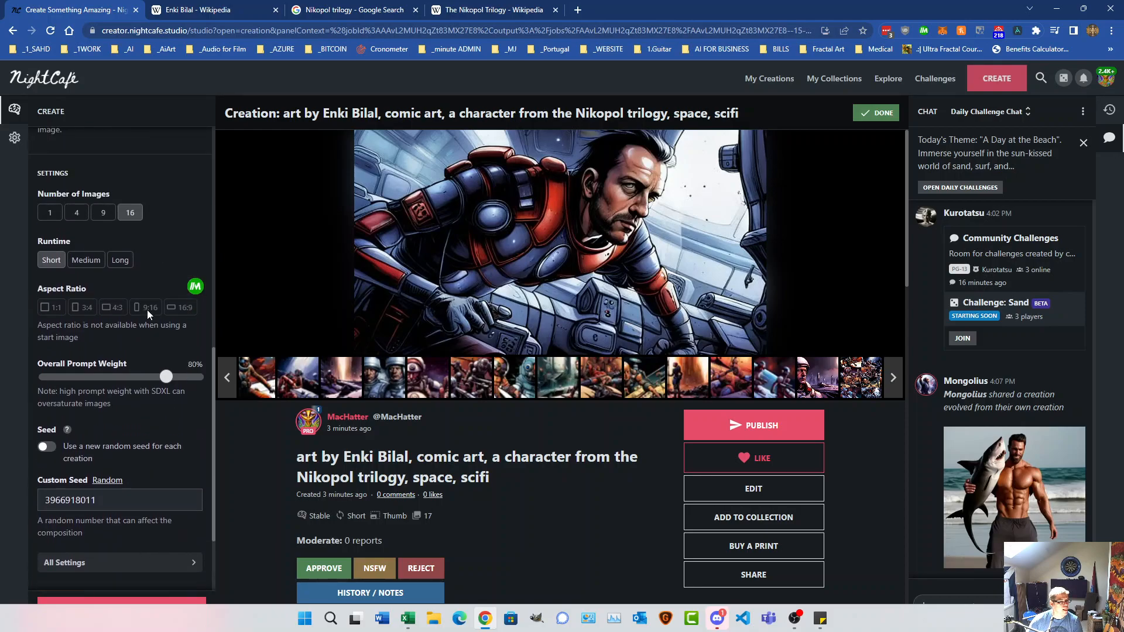
scroll(139, 340, "down", 2)
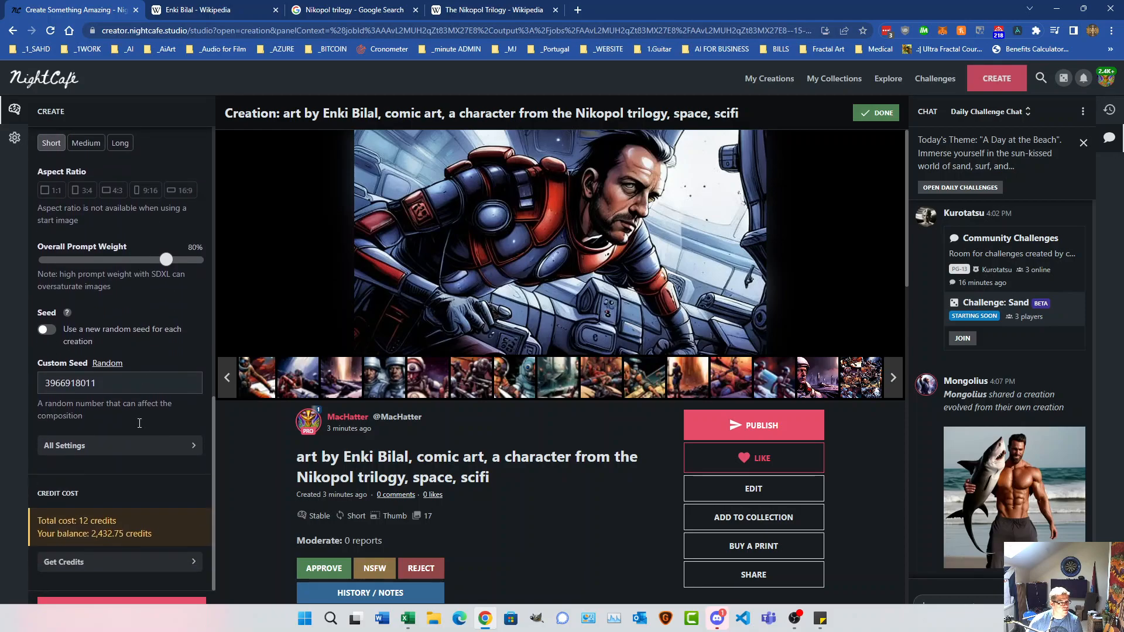
left_click(121, 601)
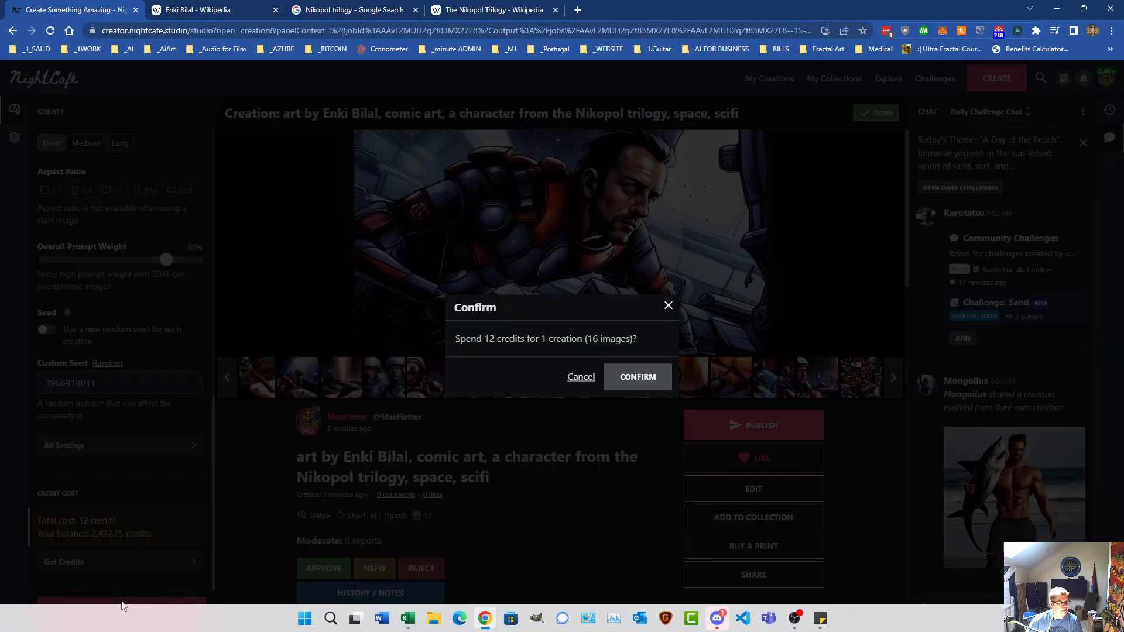
left_click(634, 380)
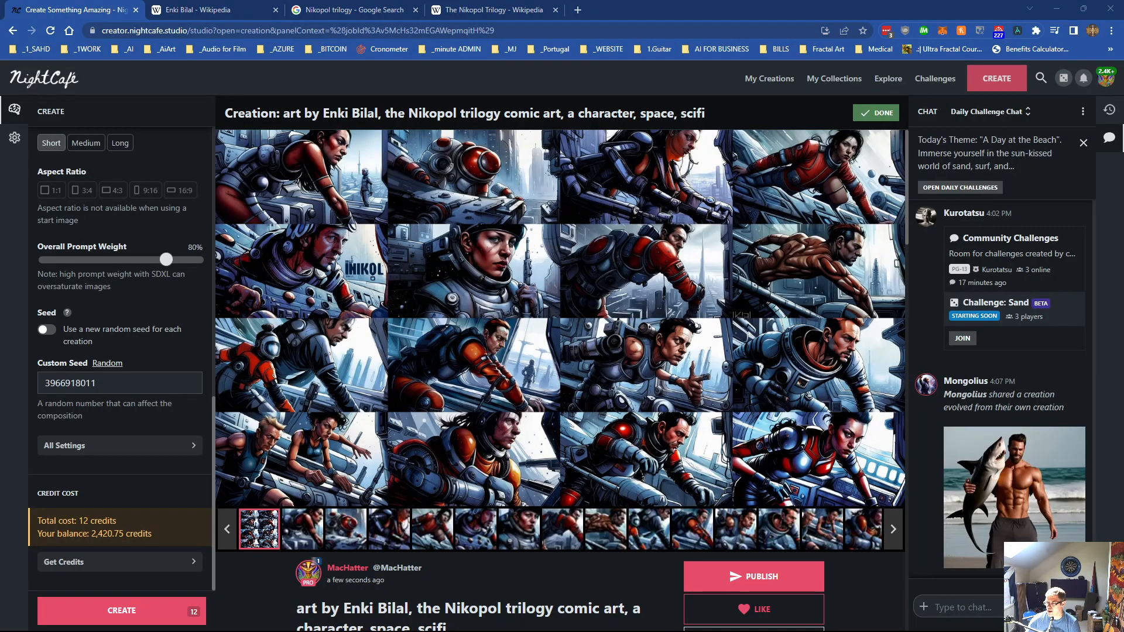
Examine the 16 newly generated images one by one, from the first to the last, judging their likeness to Enki Bilal's style
left_click(298, 526)
left_click(343, 387)
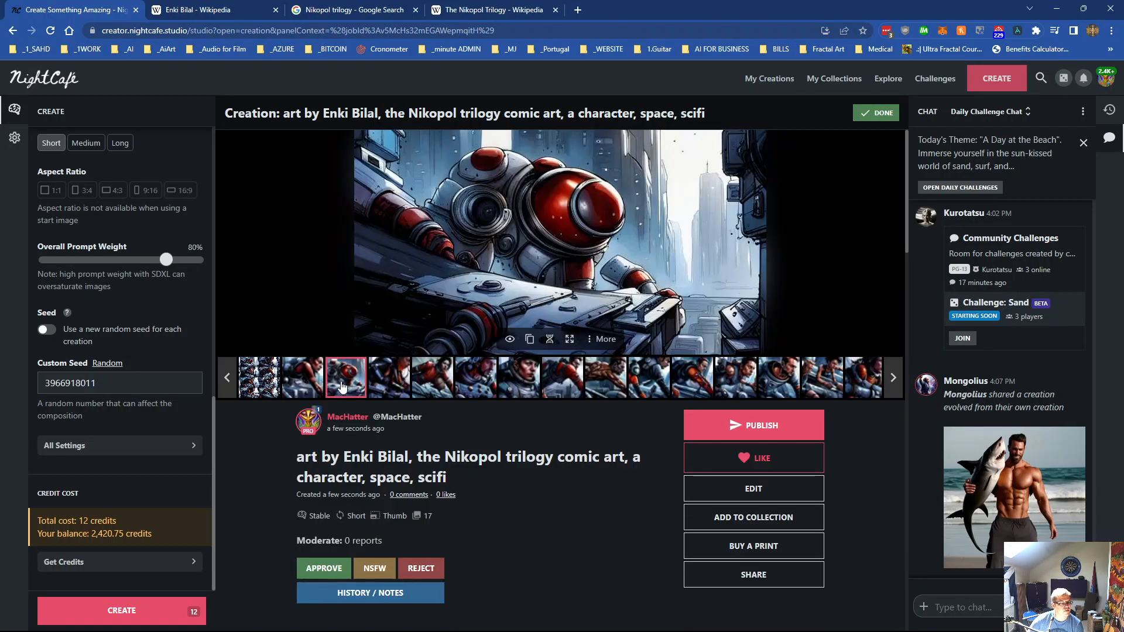
left_click(389, 379)
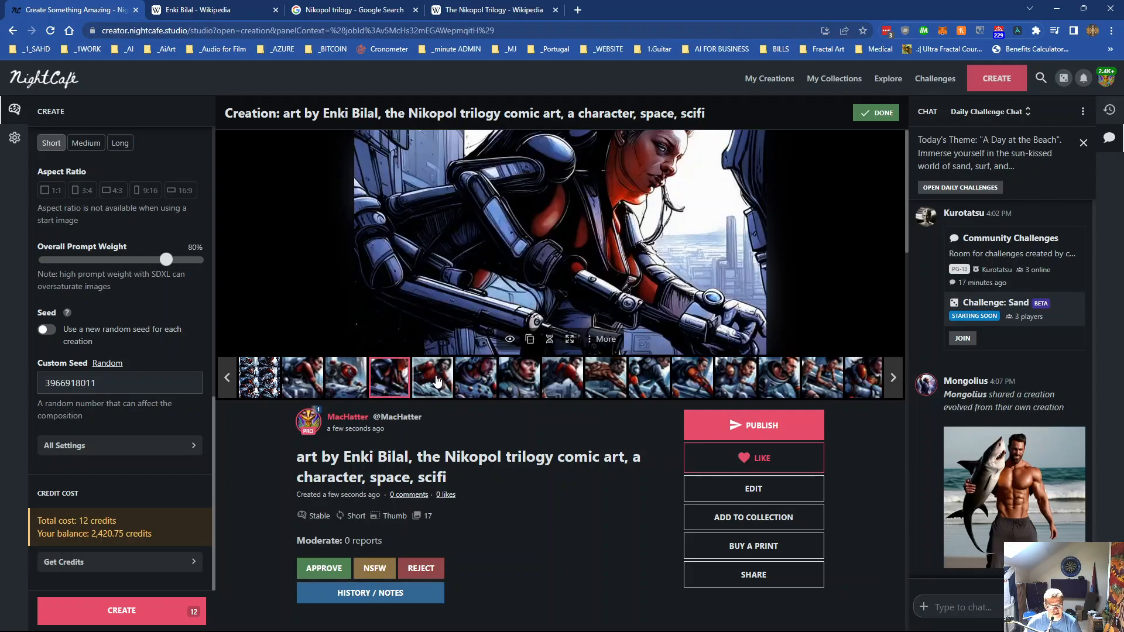
left_click(436, 381)
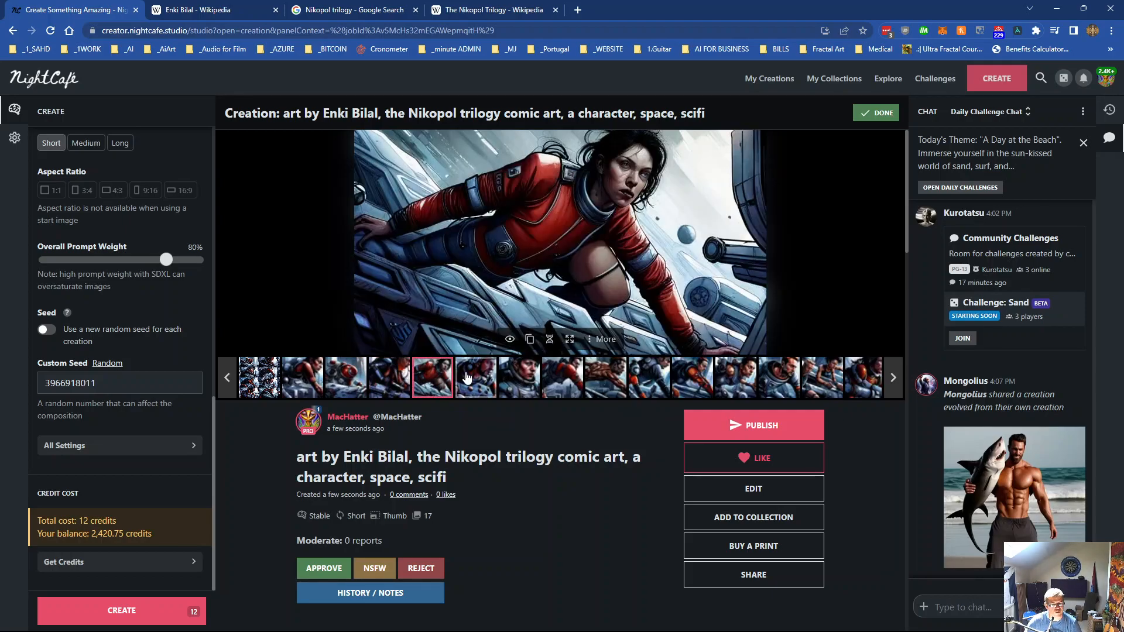
left_click(467, 378)
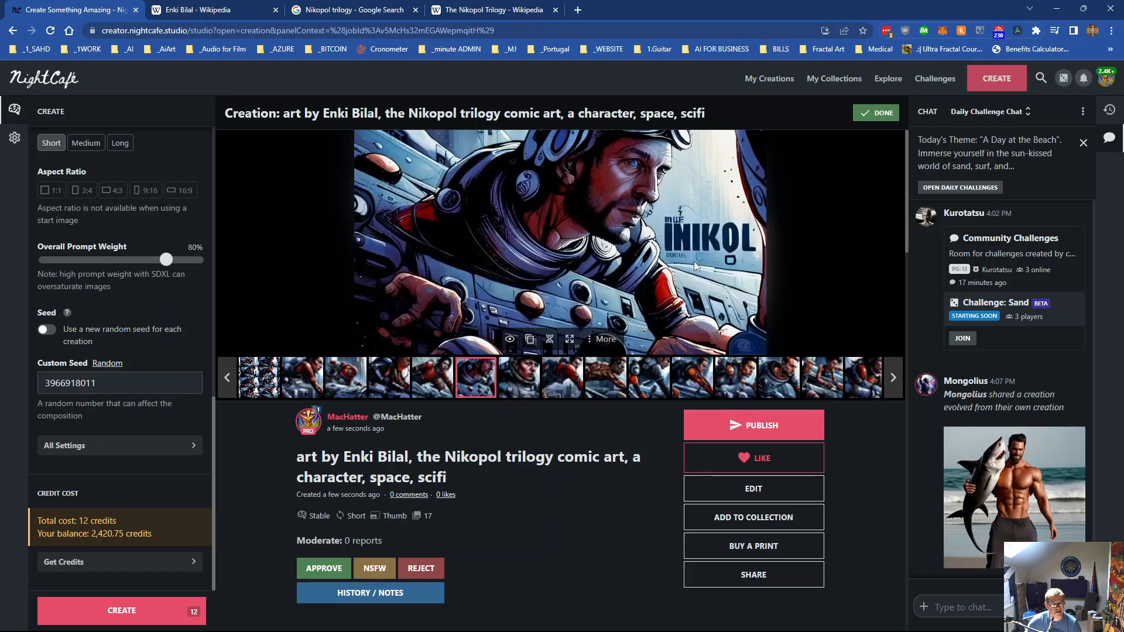
left_click(521, 385)
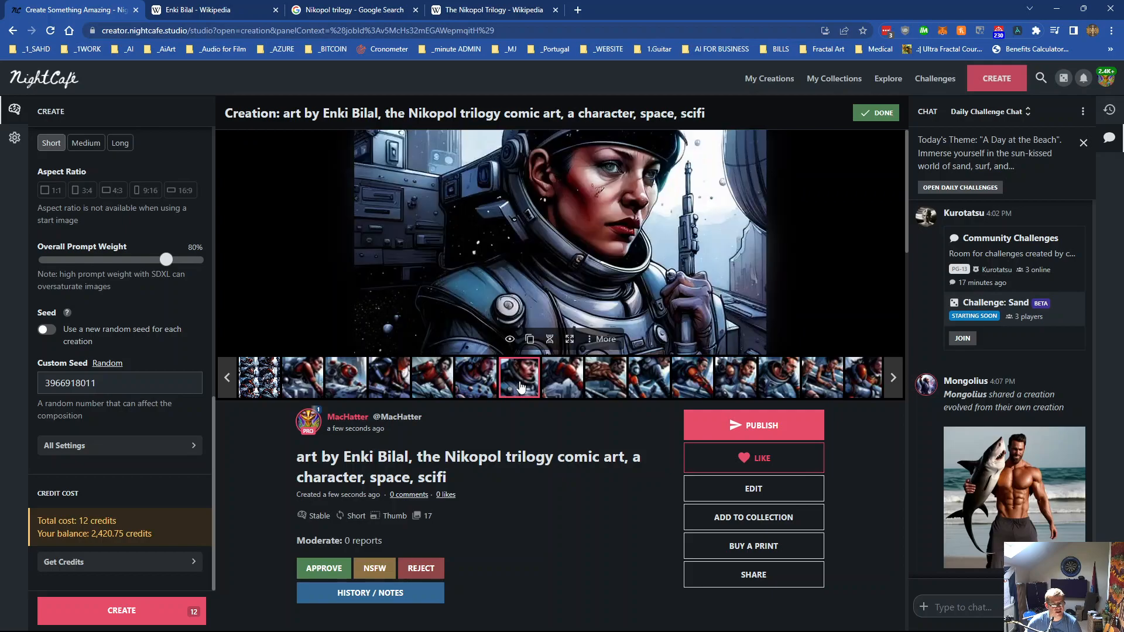
left_click(564, 386)
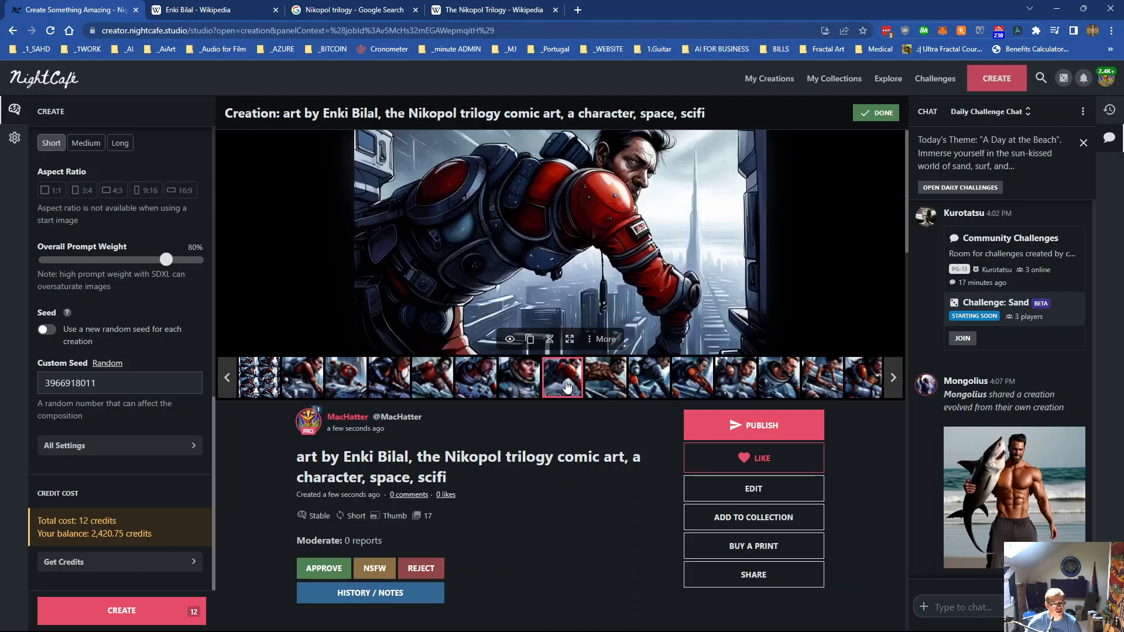
left_click(607, 386)
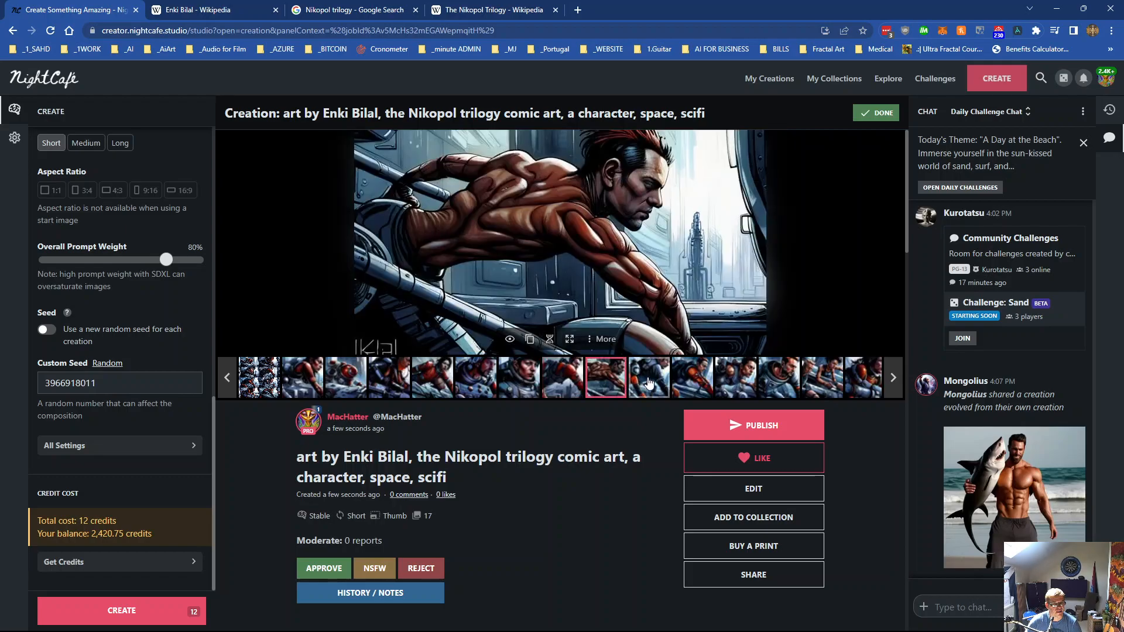
left_click(649, 383)
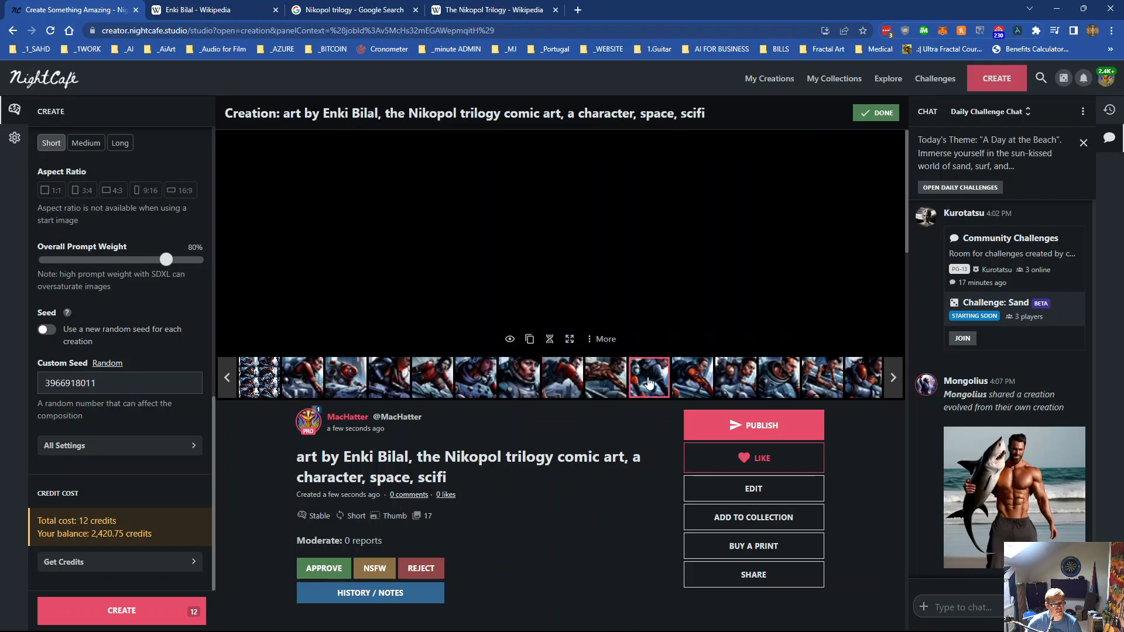
left_click(690, 381)
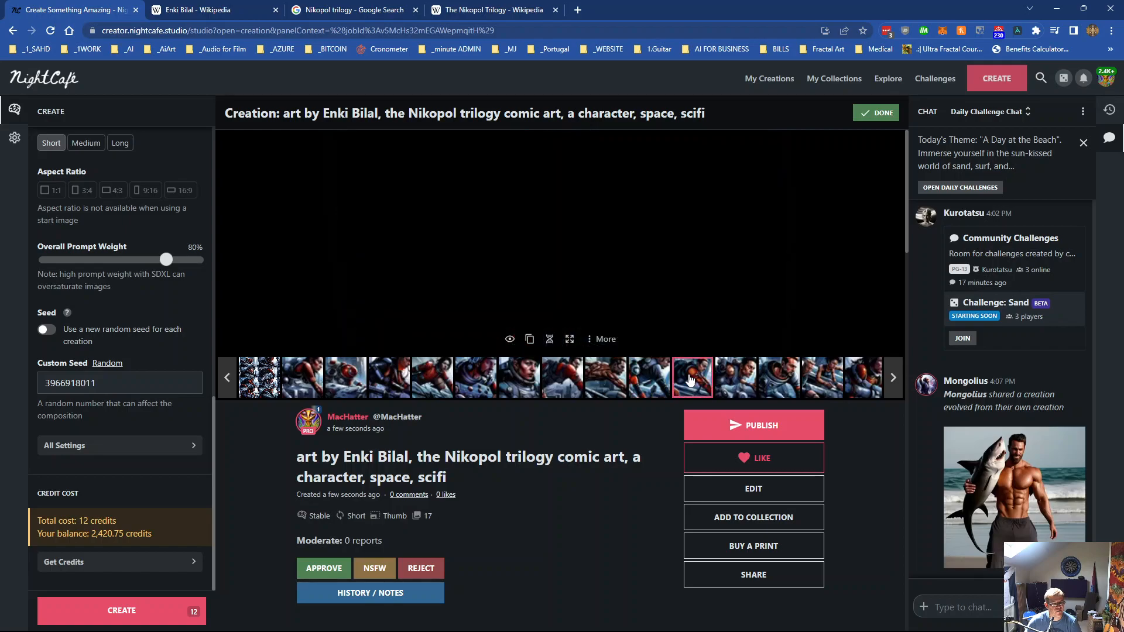
left_click(733, 379)
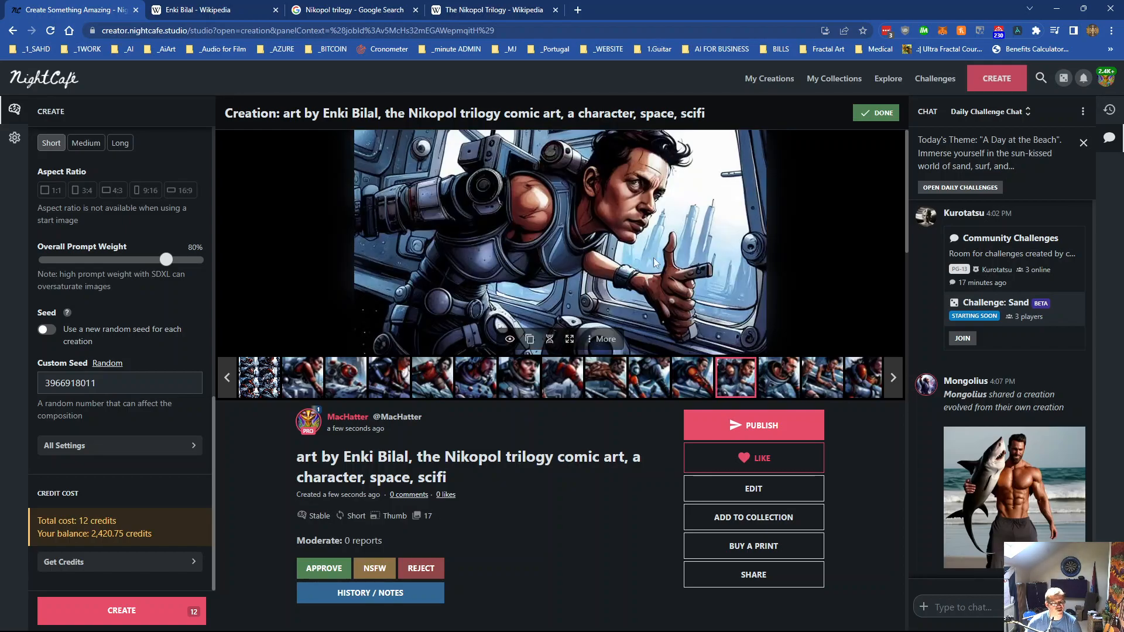
left_click(785, 370)
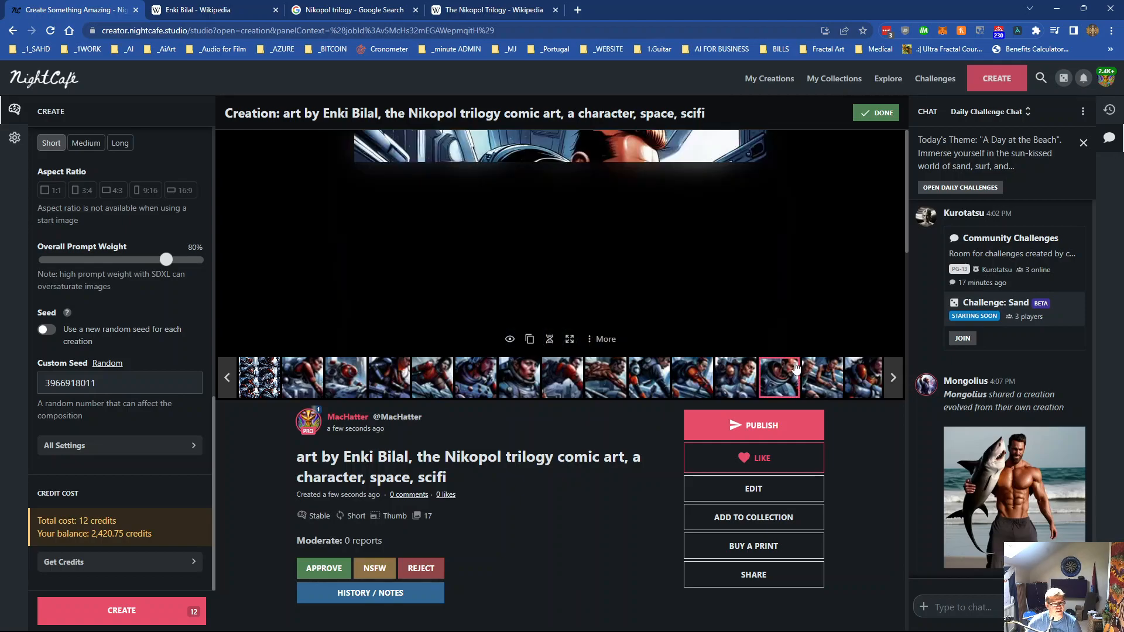
left_click(820, 375)
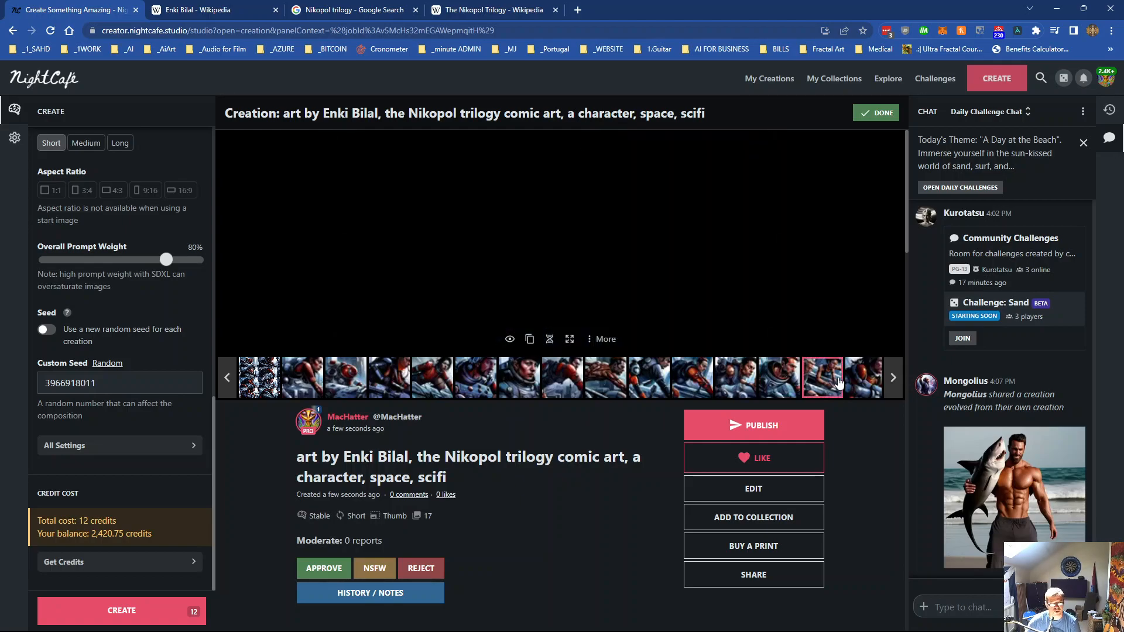
left_click(870, 378)
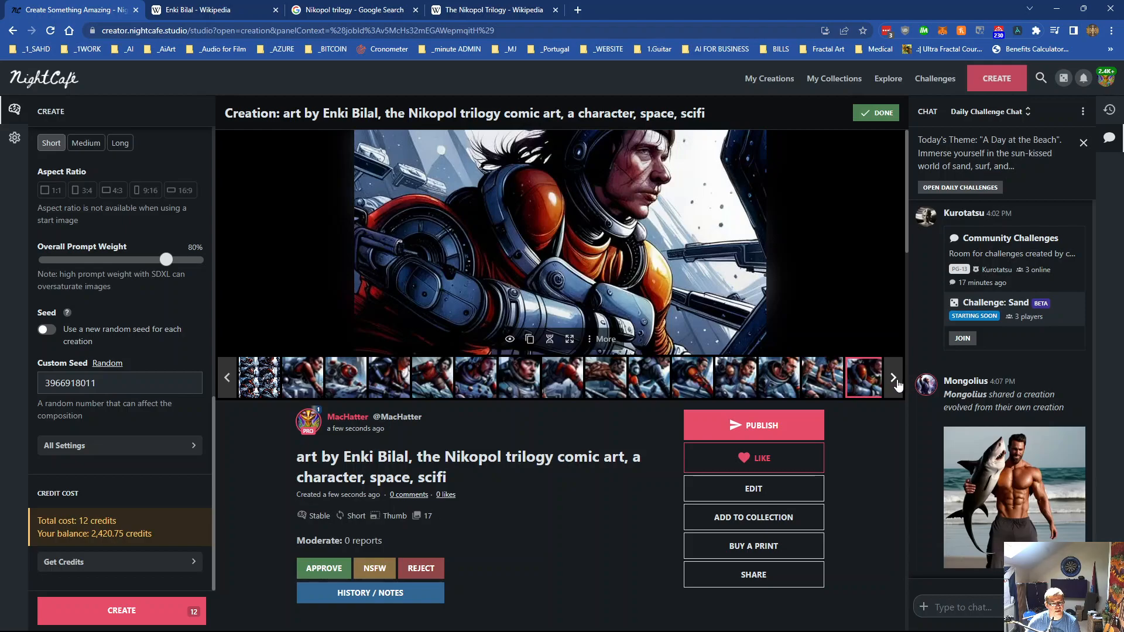
left_click(893, 380)
left_click(894, 379)
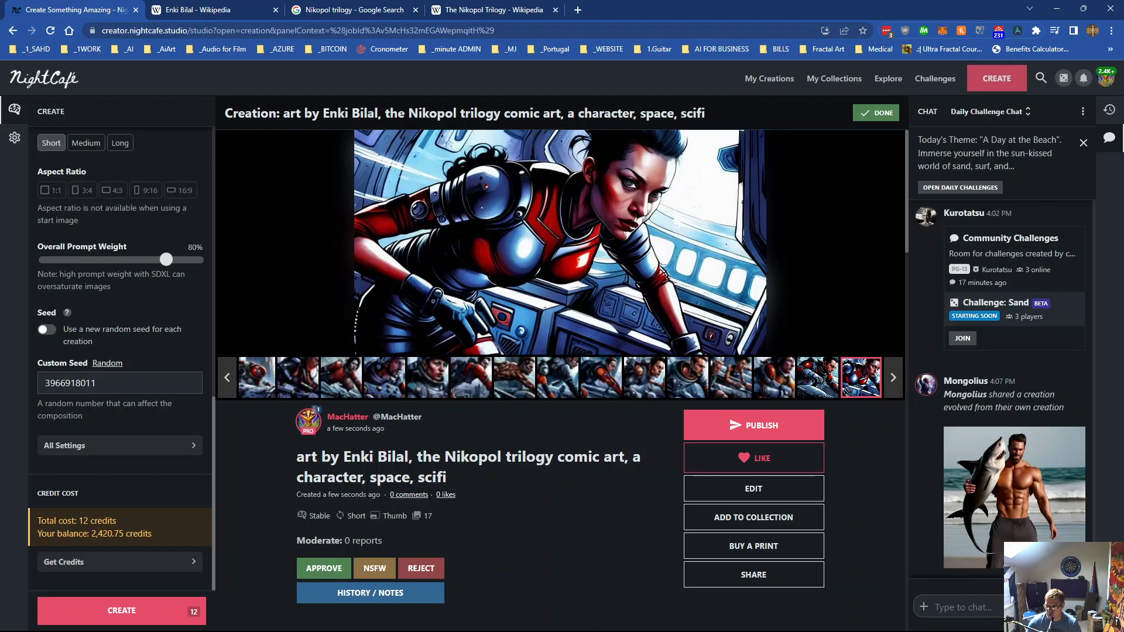
mouse_move(484, 620)
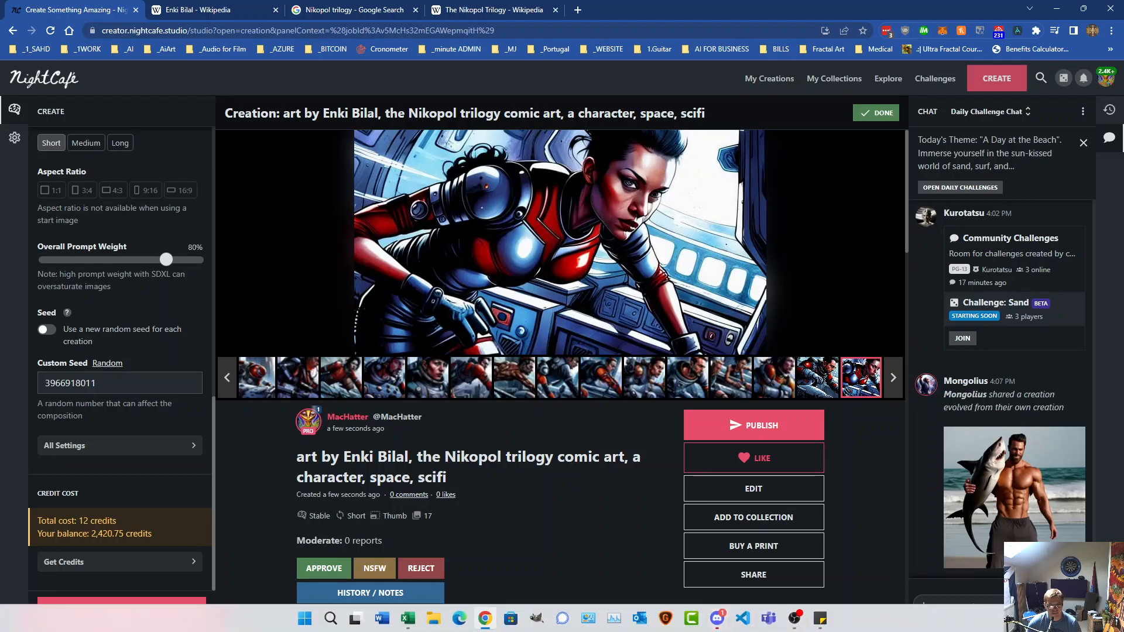